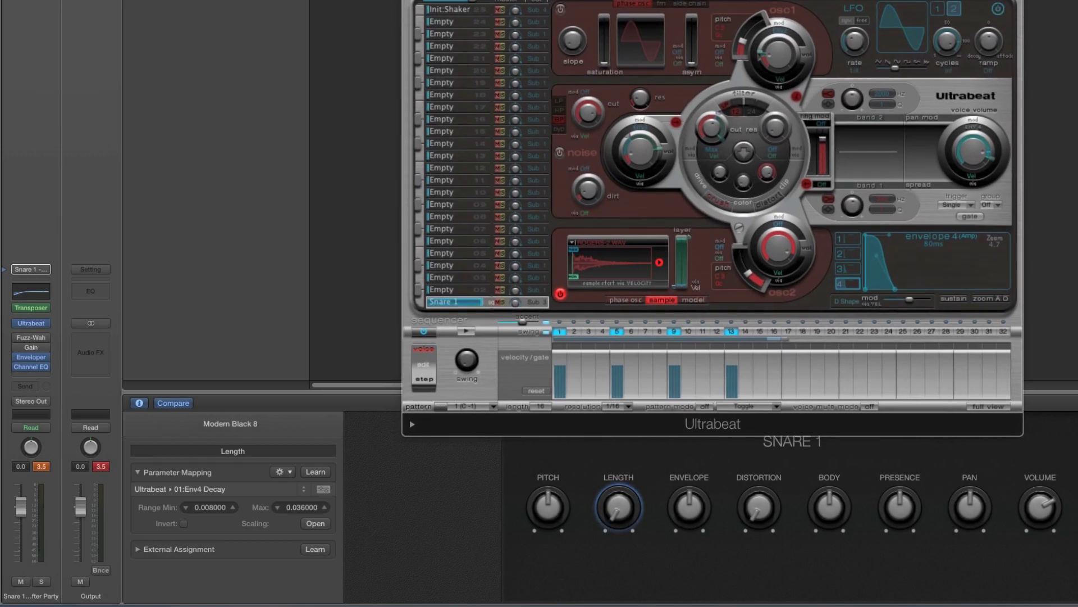
# Clear the Output channel's peak reading, open the snare's Channel EQ and arrange it and the Ultrabeat window so both are accessible.
pyautogui.moveTo(28, 339)
pyautogui.click(101, 466)
pyautogui.moveTo(837, 601)
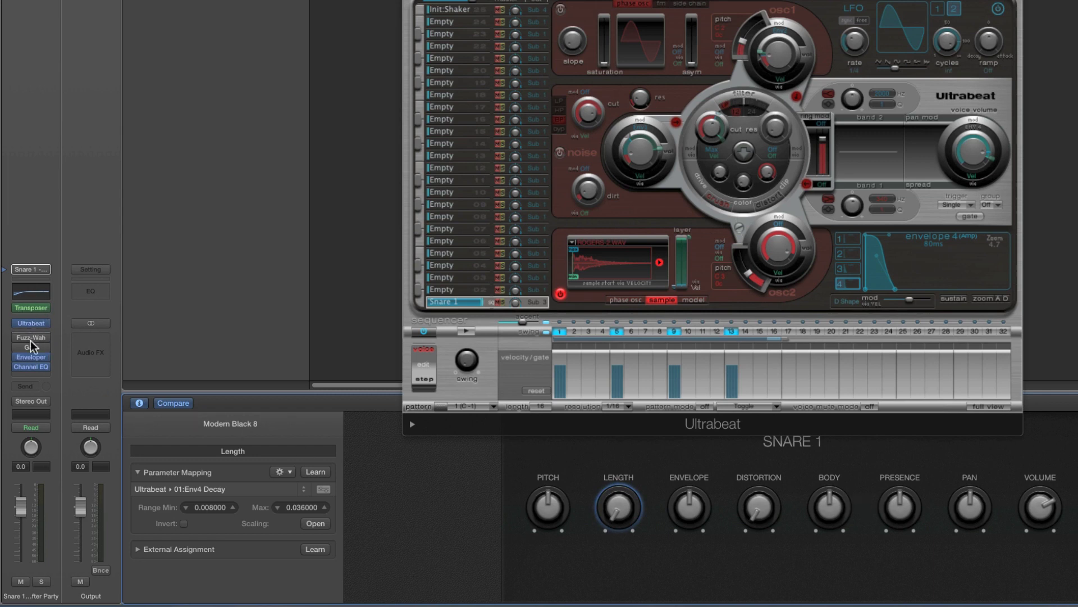
pyautogui.click(32, 295)
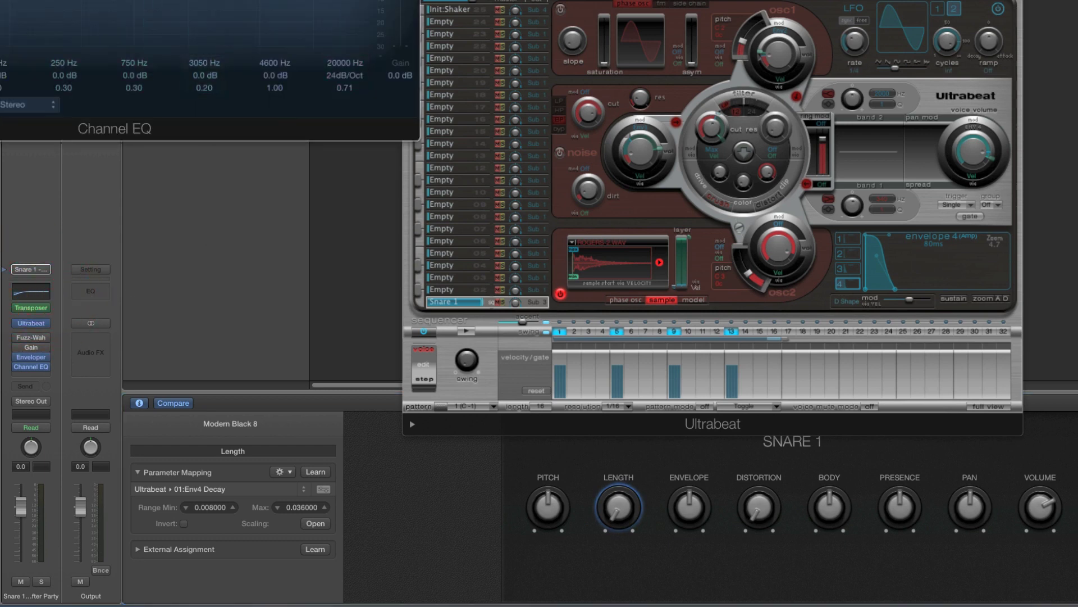
pyautogui.moveTo(180, 7); pyautogui.dragTo(204, 88)
pyautogui.moveTo(450, 2); pyautogui.dragTo(905, 22)
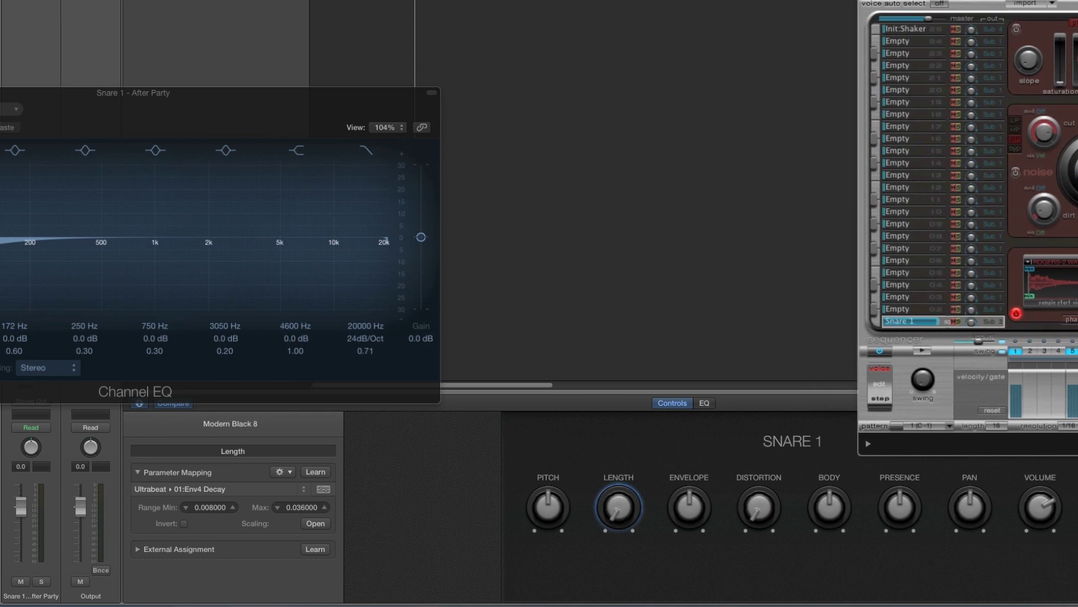
pyautogui.moveTo(277, 97); pyautogui.dragTo(673, 144)
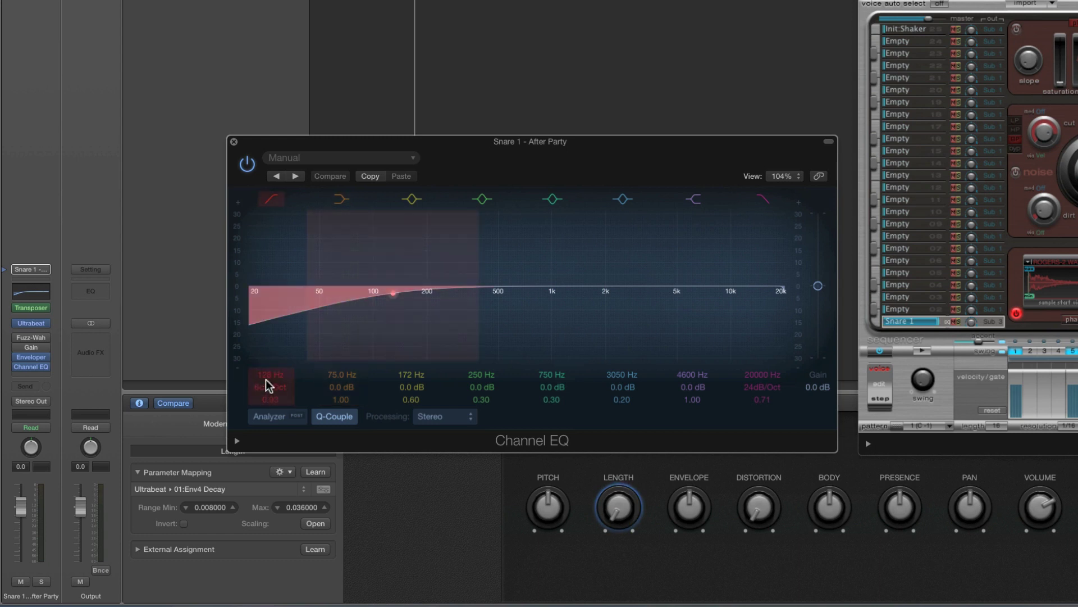
# Set the Channel EQ low cut to 59 Hz, then use the Body control while tuning its peak band to 200 Hz with Q 0.39.
pyautogui.moveTo(267, 381)
pyautogui.mouseDown()
pyautogui.moveTo(267, 393)
pyautogui.moveTo(264, 371)
pyautogui.moveTo(264, 392)
pyautogui.moveTo(268, 379)
pyautogui.mouseUp()
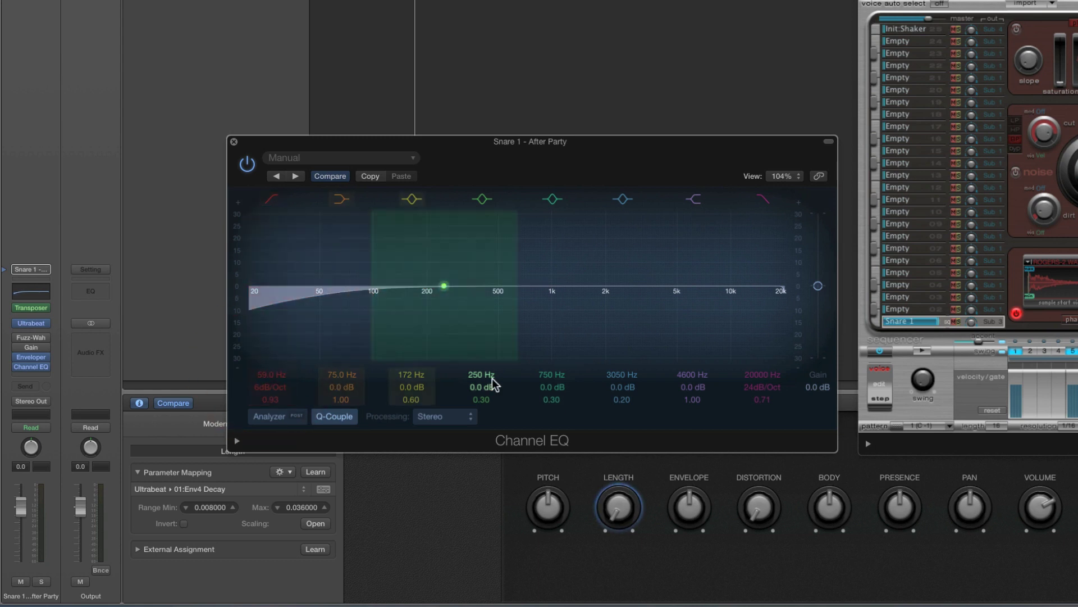
pyautogui.click(831, 509)
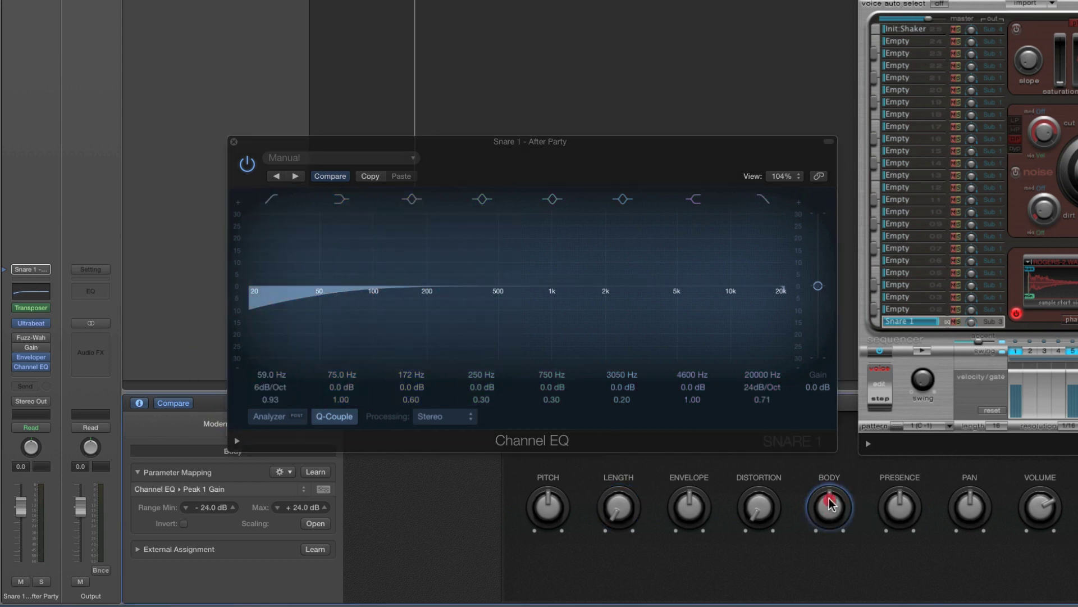
pyautogui.moveTo(825, 510); pyautogui.dragTo(836, 472)
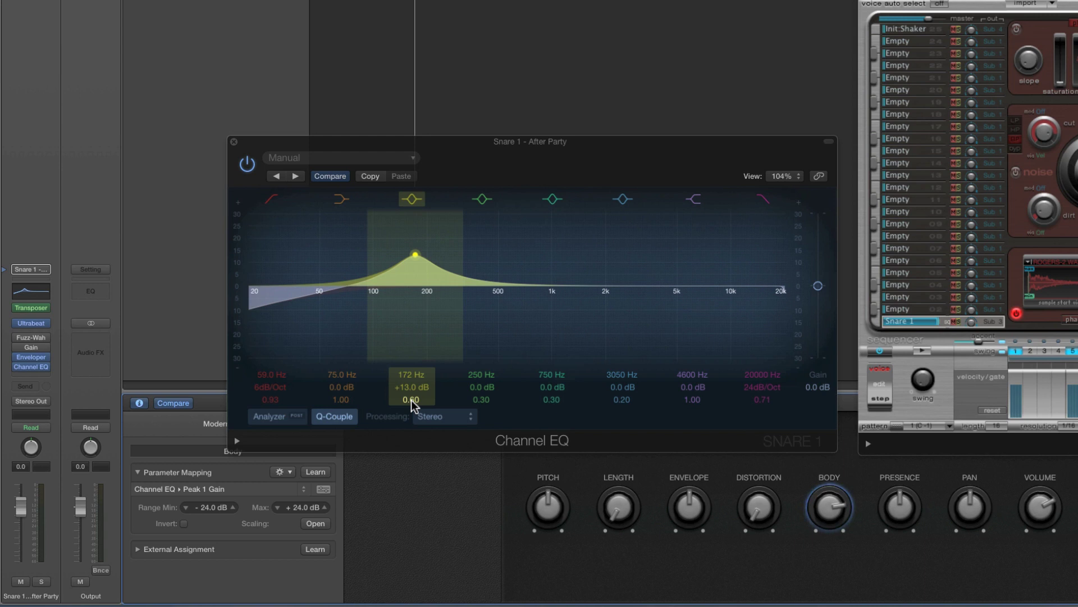
pyautogui.moveTo(411, 374); pyautogui.dragTo(411, 408)
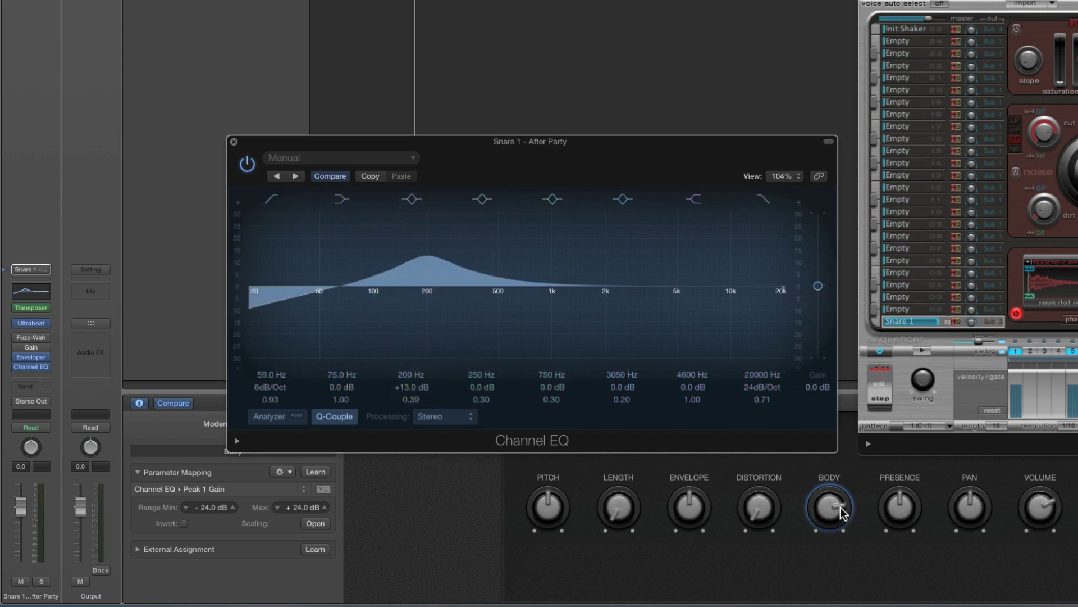
pyautogui.moveTo(830, 509); pyautogui.dragTo(841, 541)
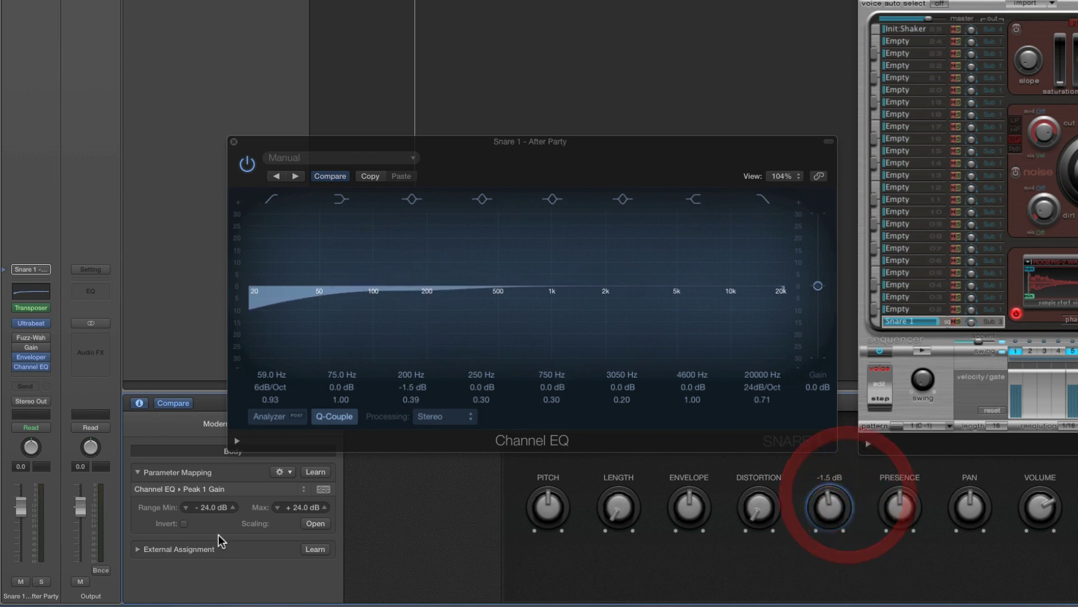
# Check the minimum and maximum range mapped to the Body control and reset Body to 0.0 dB.
pyautogui.doubleClick(211, 508)
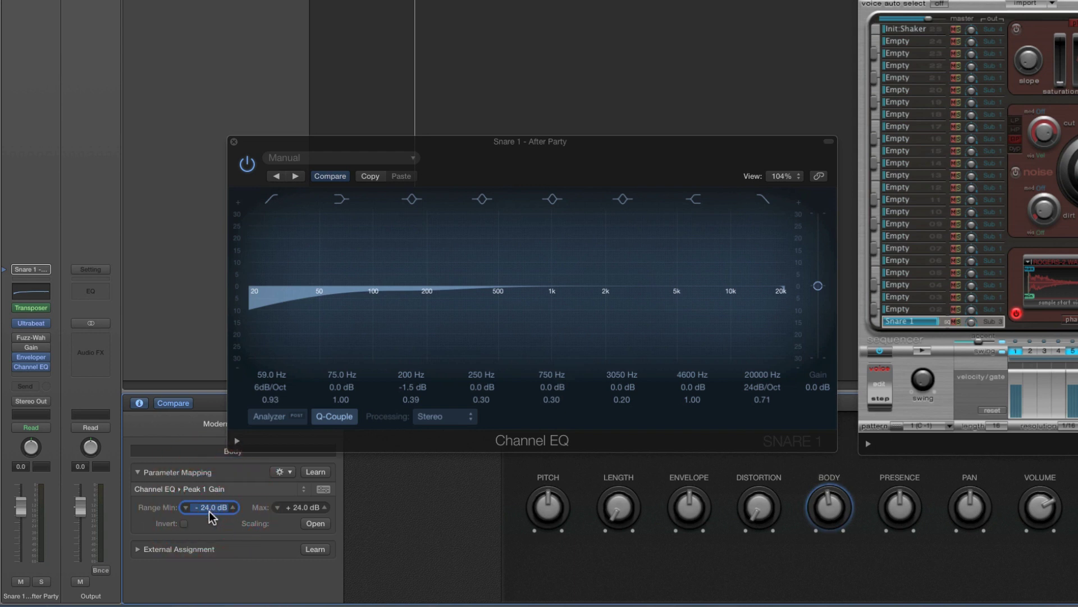
pyautogui.doubleClick(299, 509)
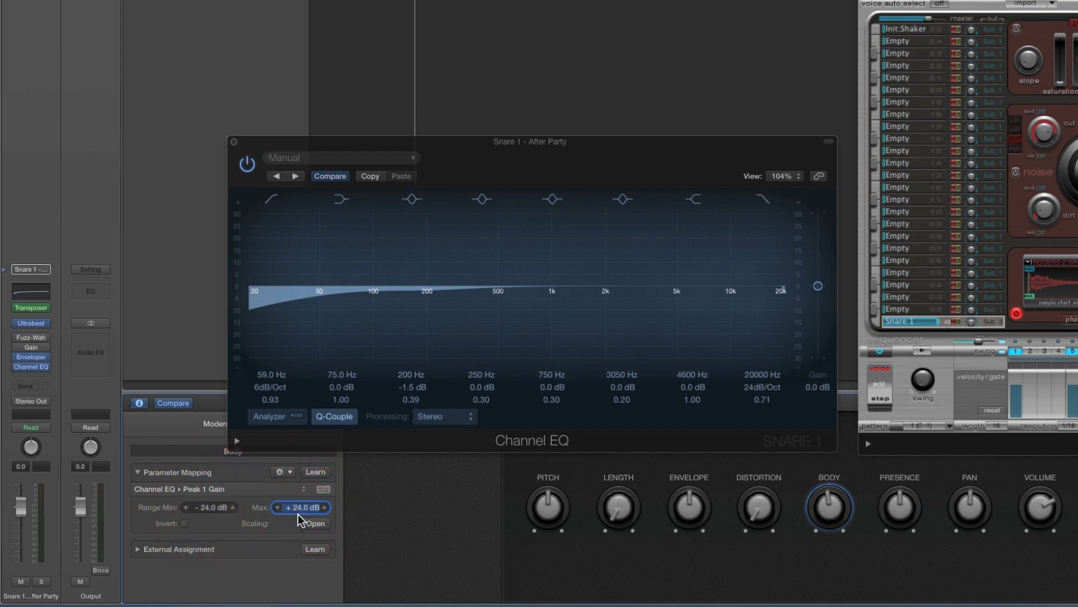
pyautogui.doubleClick(210, 508)
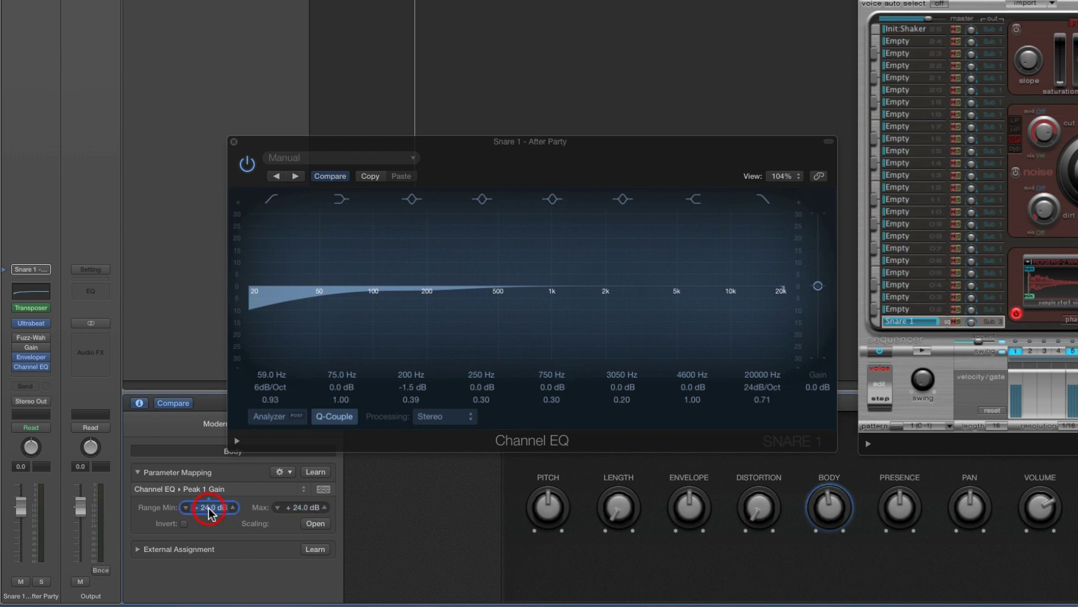
pyautogui.doubleClick(302, 508)
pyautogui.doubleClick(212, 508)
pyautogui.moveTo(837, 501); pyautogui.dragTo(832, 536)
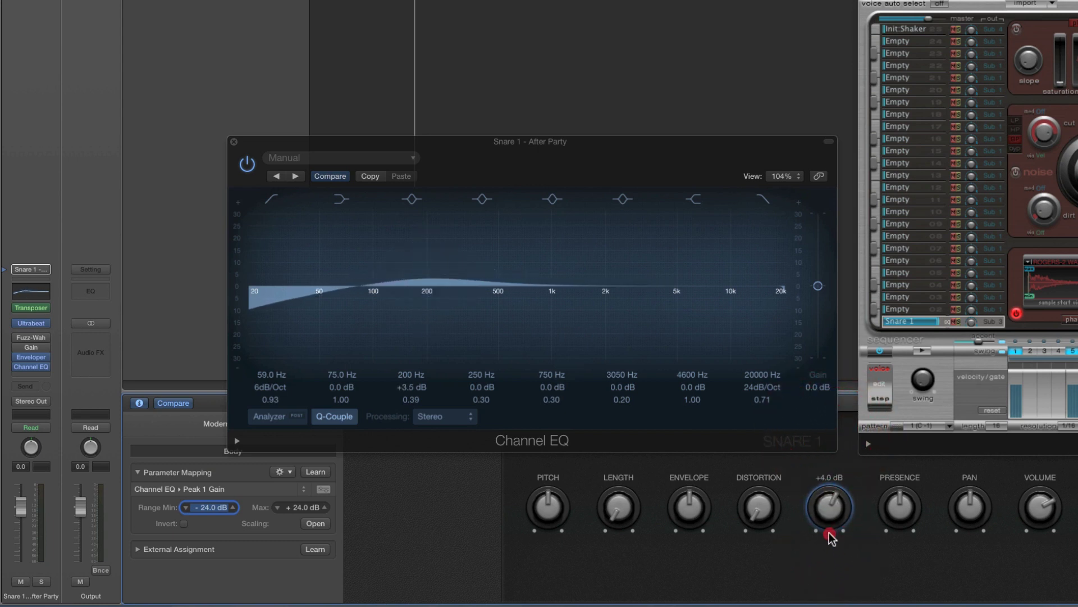
pyautogui.keyDown('alt'); pyautogui.click(829, 520); pyautogui.keyUp('alt')
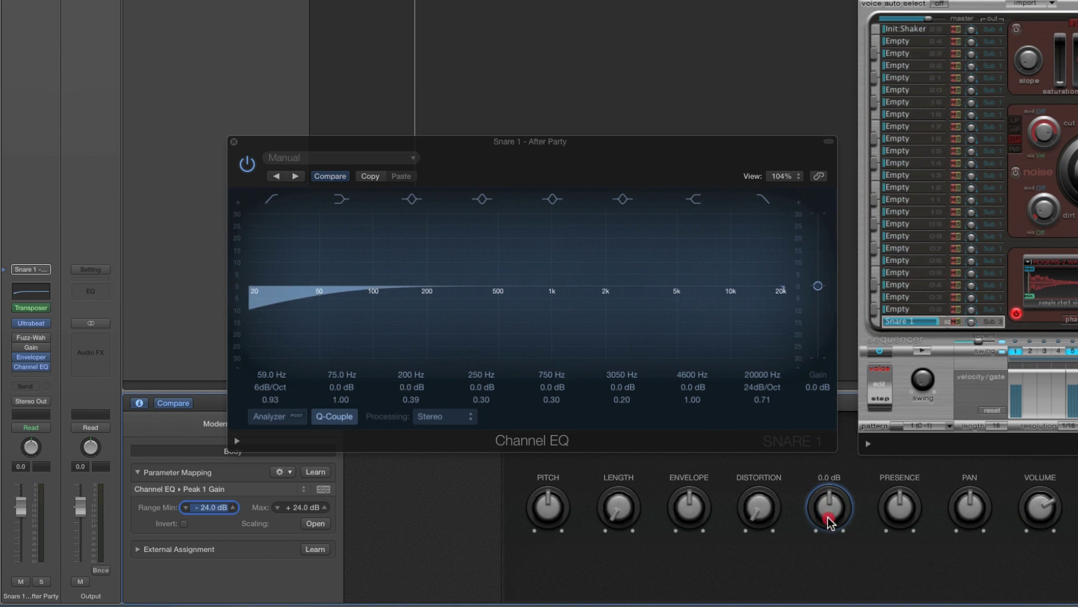
# Try the Presence control on the 3050 Hz peak band, check its mapped range, and return it to the centre.
pyautogui.moveTo(899, 511); pyautogui.dragTo(908, 436)
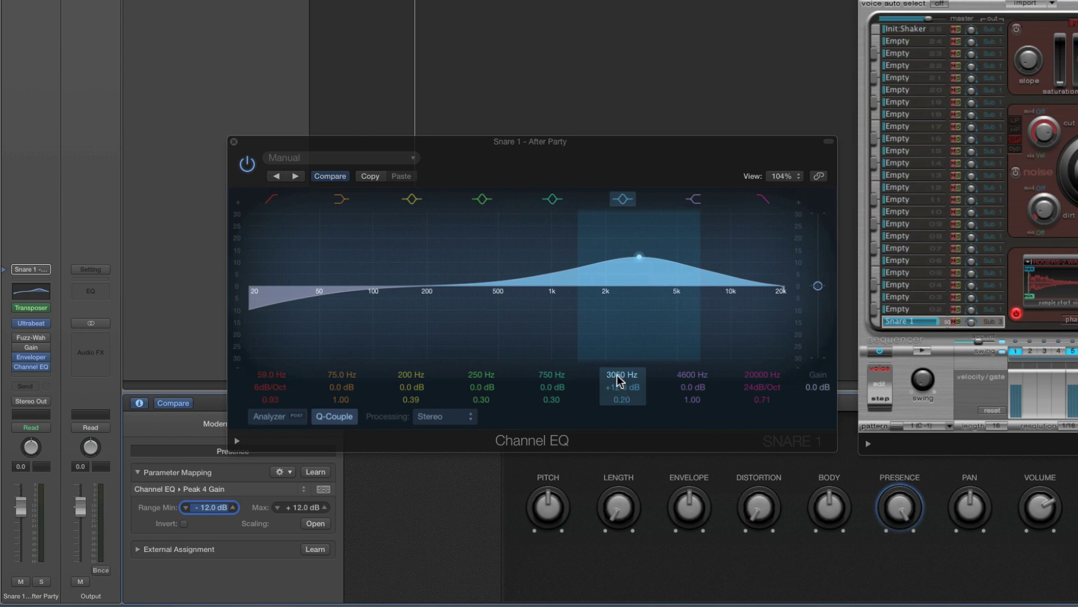
pyautogui.click(618, 380)
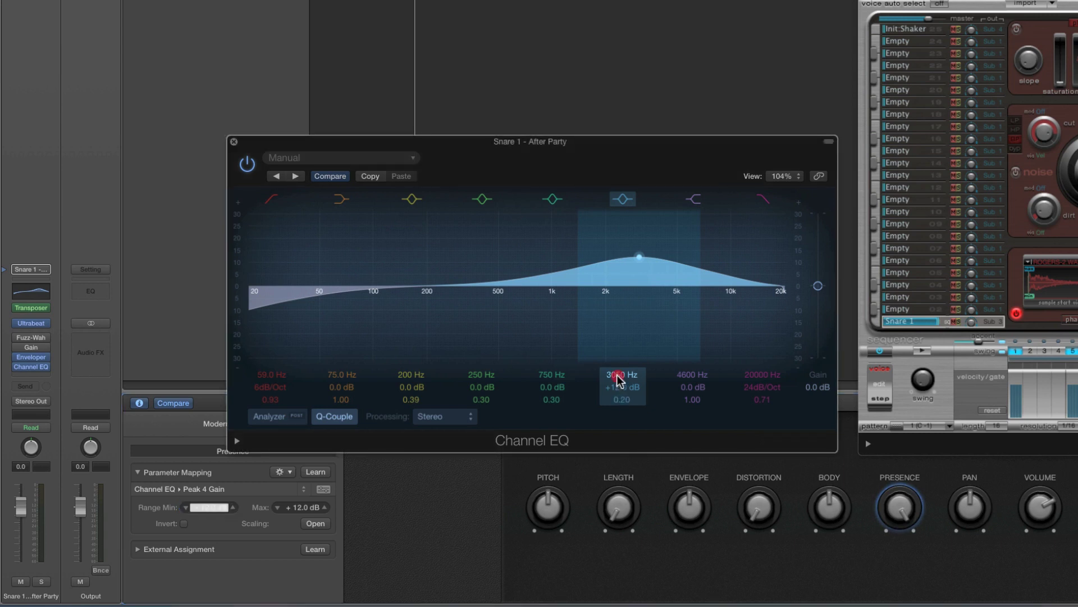
pyautogui.moveTo(618, 381); pyautogui.dragTo(622, 400)
pyautogui.moveTo(897, 504)
pyautogui.mouseDown()
pyautogui.moveTo(898, 531)
pyautogui.moveTo(899, 494)
pyautogui.mouseUp()
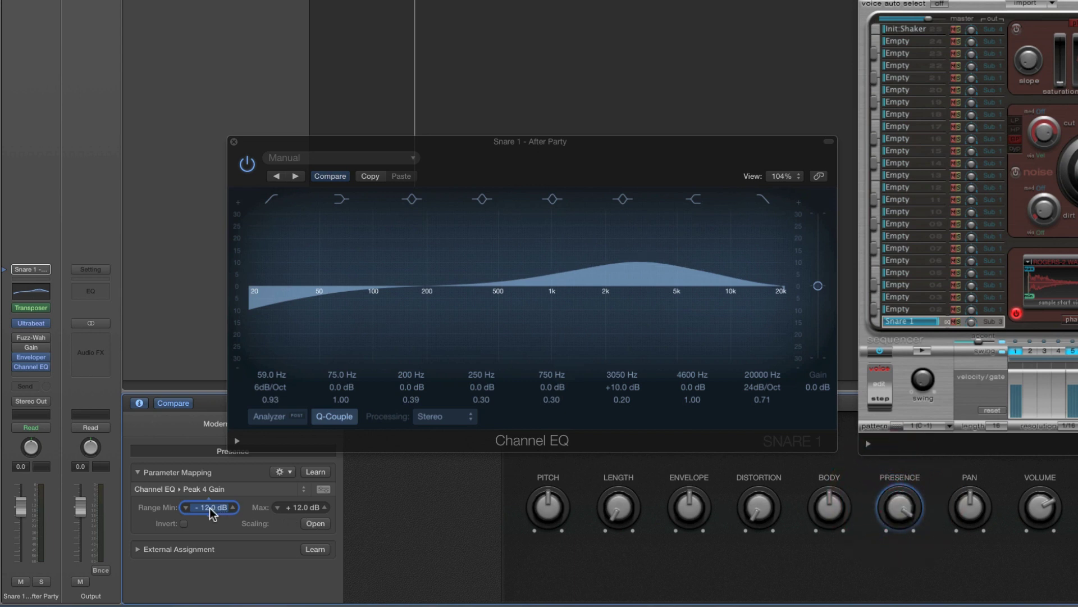
pyautogui.click(302, 508)
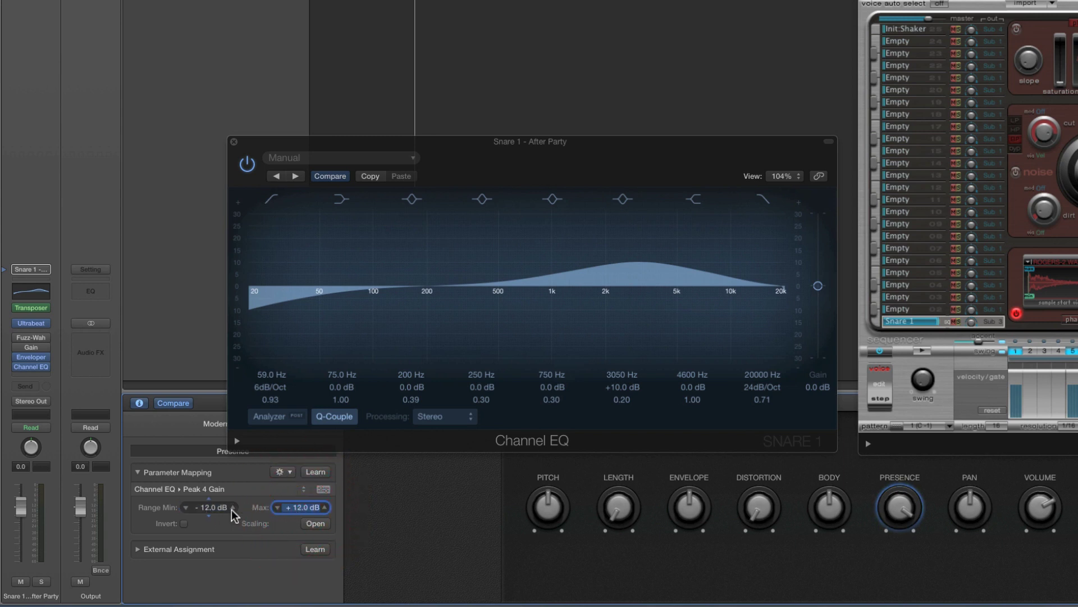
pyautogui.moveTo(895, 504); pyautogui.dragTo(903, 538)
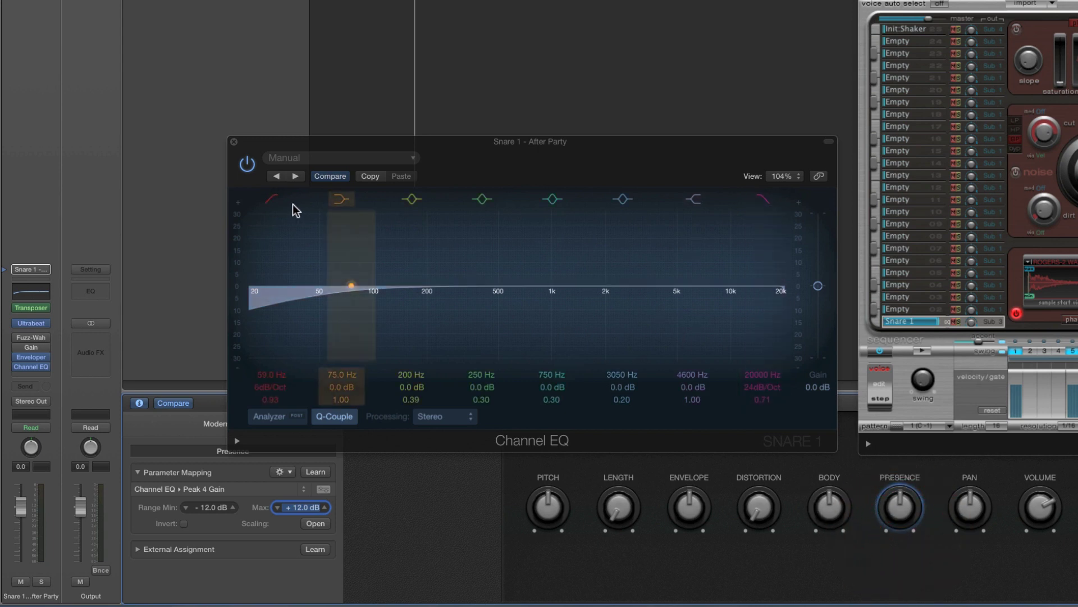
# Close the Channel EQ and open the snare's Enveloper, placing it above the Smart Controls.
pyautogui.click(234, 142)
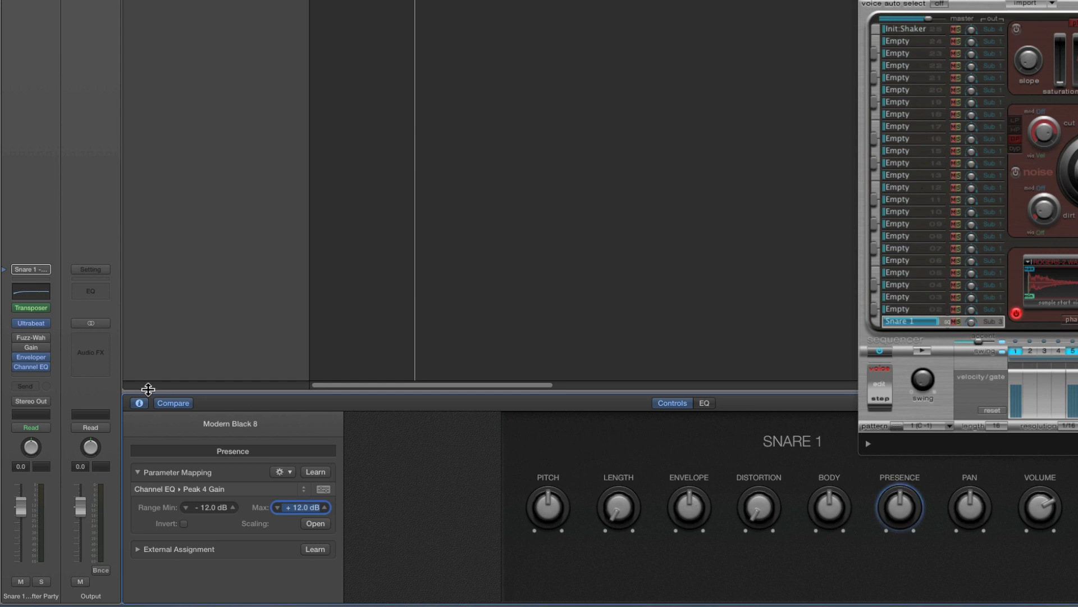
pyautogui.click(32, 361)
pyautogui.moveTo(184, 85); pyautogui.dragTo(489, 271)
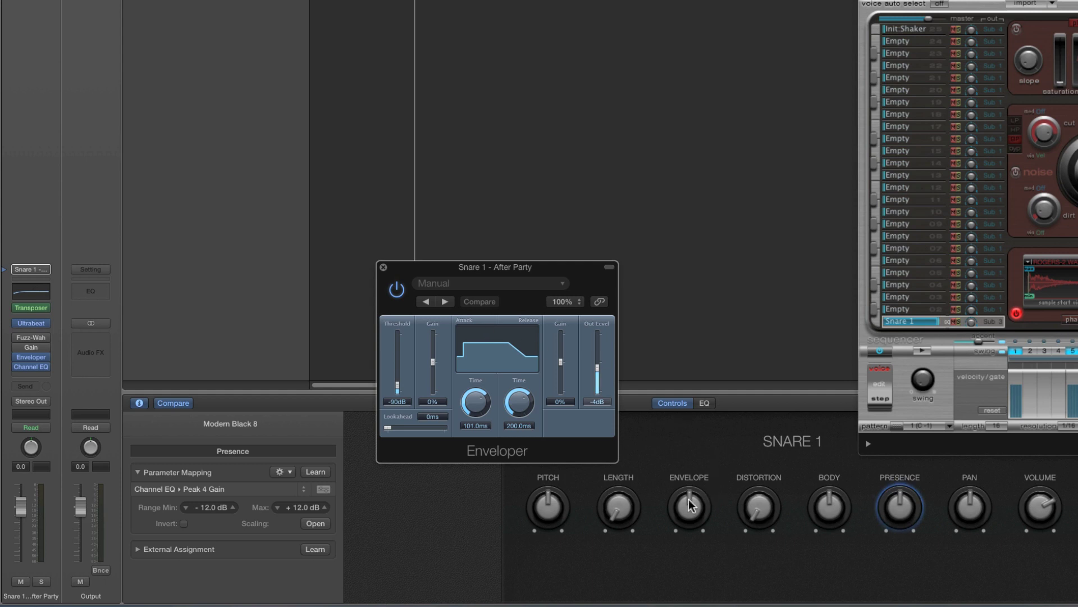
# Audition the snare pattern in the Ultrabeat sequencer, stop it, and set Length to 100%.
pyautogui.click(925, 351)
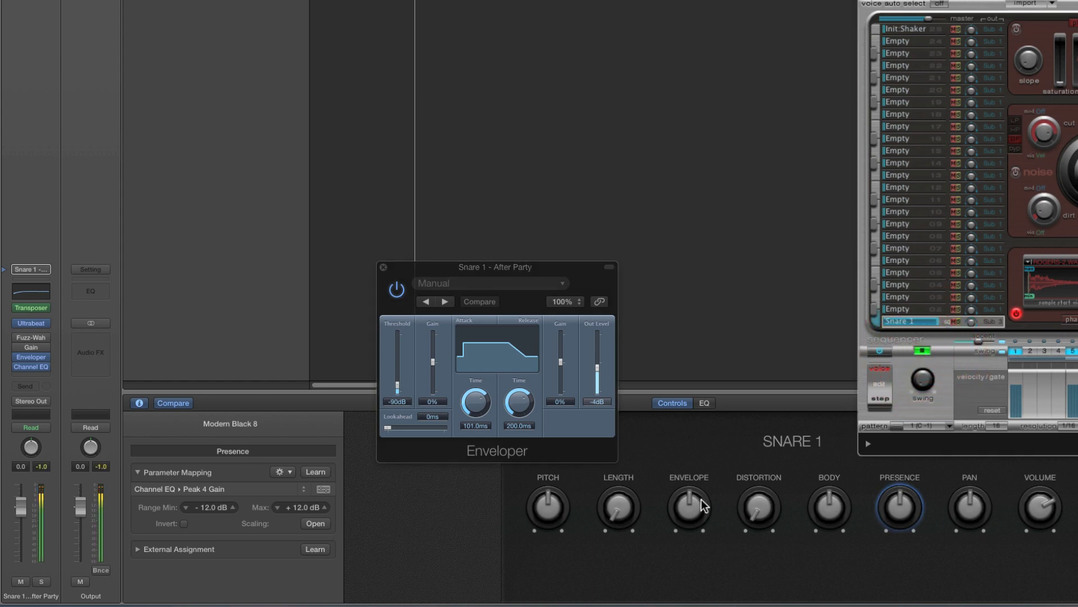
pyautogui.click(922, 350)
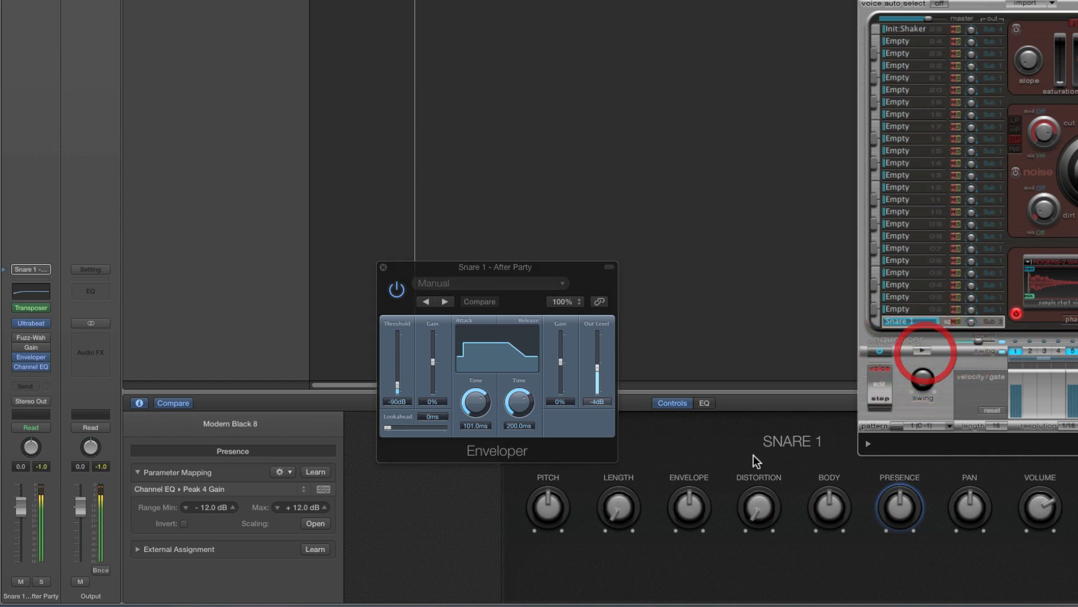
pyautogui.click(618, 508)
pyautogui.moveTo(619, 418); pyautogui.dragTo(621, 342)
# Play the snare pattern while raising the Envelope control to an Enveloper attack gain of about 58%, then stop playback.
pyautogui.click(922, 351)
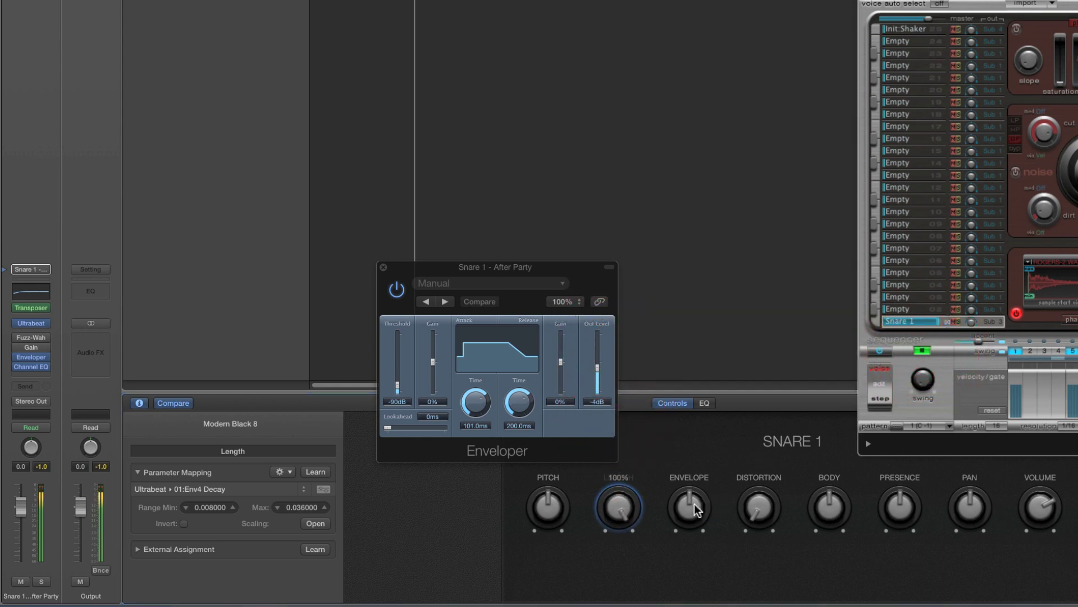
pyautogui.click(689, 504)
pyautogui.moveTo(684, 500); pyautogui.dragTo(689, 417)
pyautogui.click(921, 351)
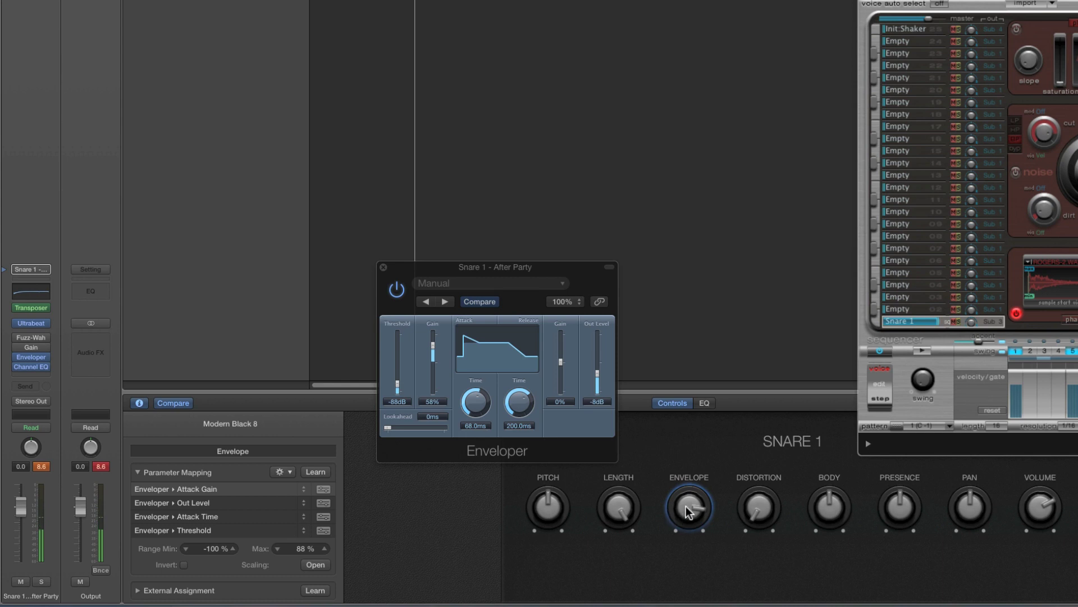
# Try further Envelope amounts, close the Enveloper, and set Envelope back to 0%.
pyautogui.moveTo(687, 510); pyautogui.dragTo(694, 470)
pyautogui.moveTo(690, 497)
pyautogui.mouseDown()
pyautogui.moveTo(692, 542)
pyautogui.moveTo(722, 594)
pyautogui.moveTo(705, 483)
pyautogui.moveTo(689, 509)
pyautogui.mouseUp()
pyautogui.click(921, 349)
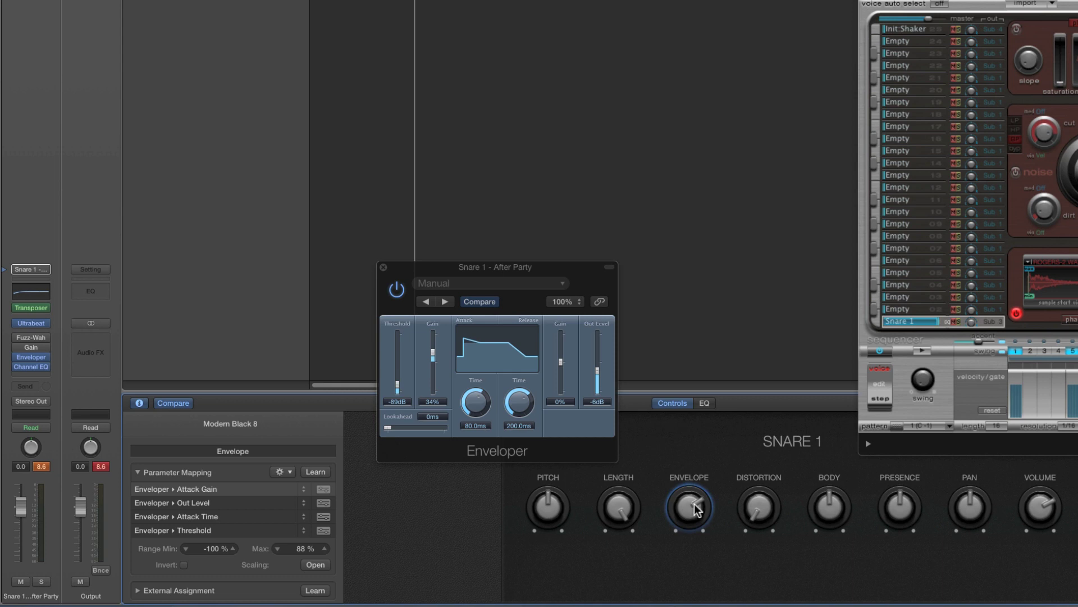
pyautogui.click(383, 268)
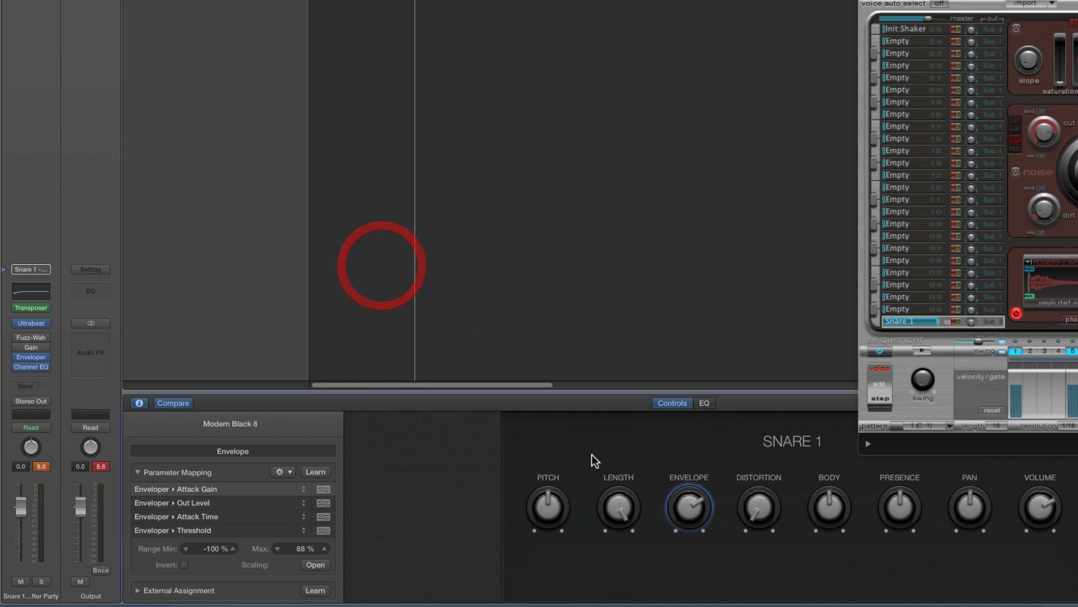
pyautogui.moveTo(681, 503); pyautogui.dragTo(689, 548)
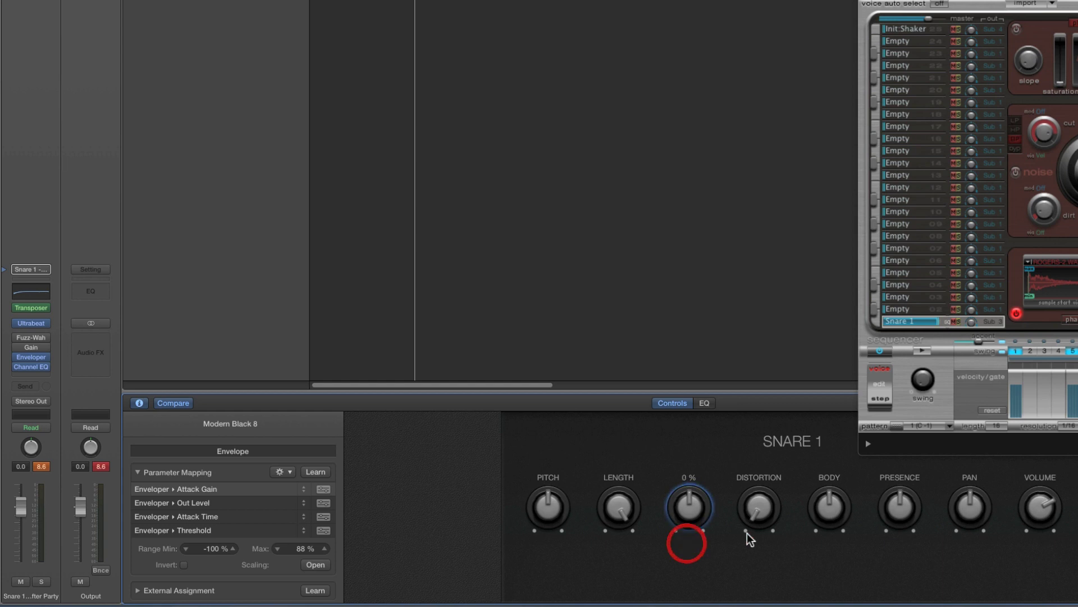
# Show the Distortion control's parameter mapping and select its entries from Fuzz Gain through Bypass Gain.
pyautogui.click(760, 514)
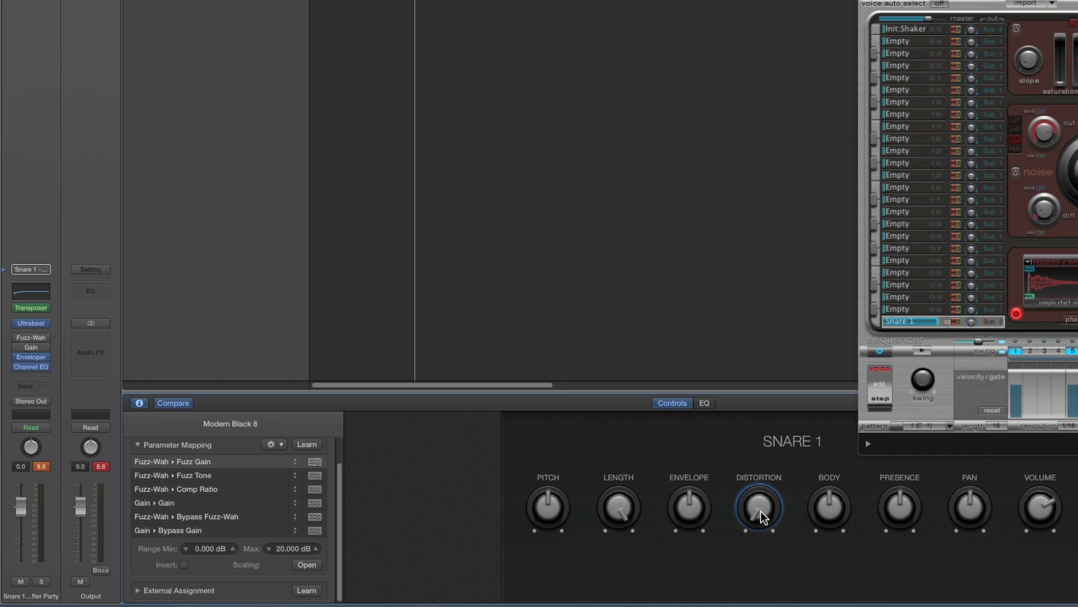
pyautogui.moveTo(761, 516); pyautogui.dragTo(763, 516)
pyautogui.keyDown('shift'); pyautogui.click(194, 531); pyautogui.keyUp('shift')
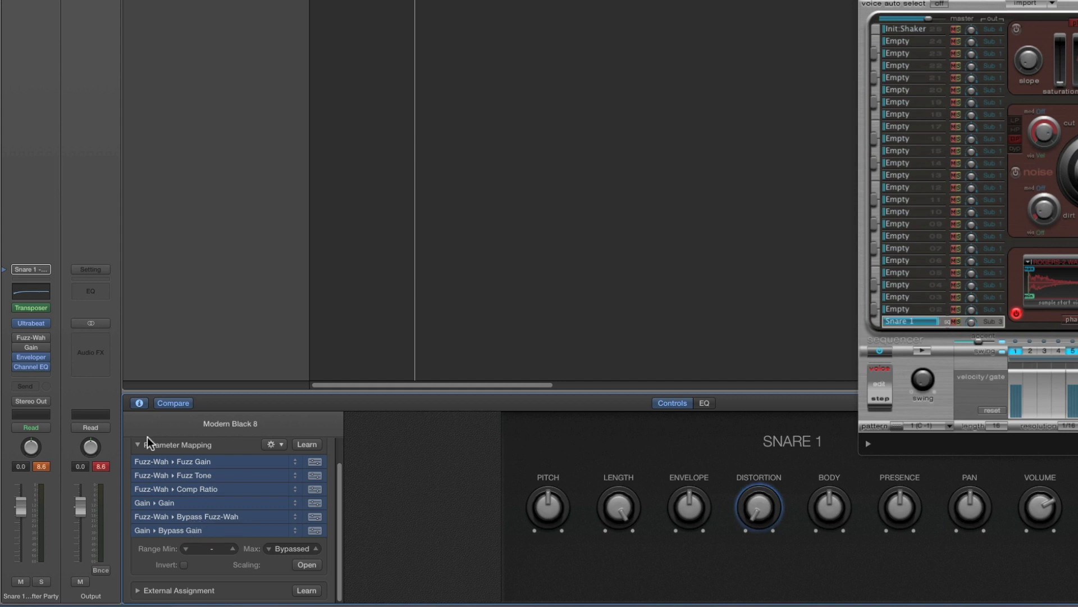
# Open the snare's Fuzz-Wah and Gain plug-ins and place Gain below Fuzz-Wah.
pyautogui.click(33, 341)
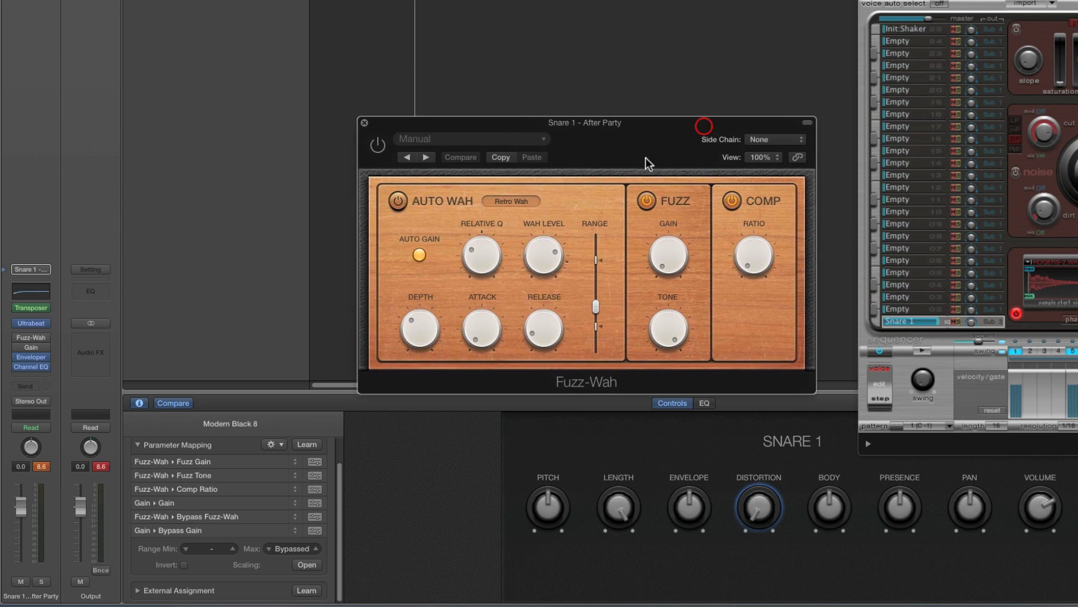
pyautogui.click(33, 347)
pyautogui.moveTo(169, 155); pyautogui.dragTo(476, 416)
# Sweep the Distortion control up to its maximum and back down to 1% to exercise the Fuzz-Wah and Gain plug-ins.
pyautogui.click(758, 508)
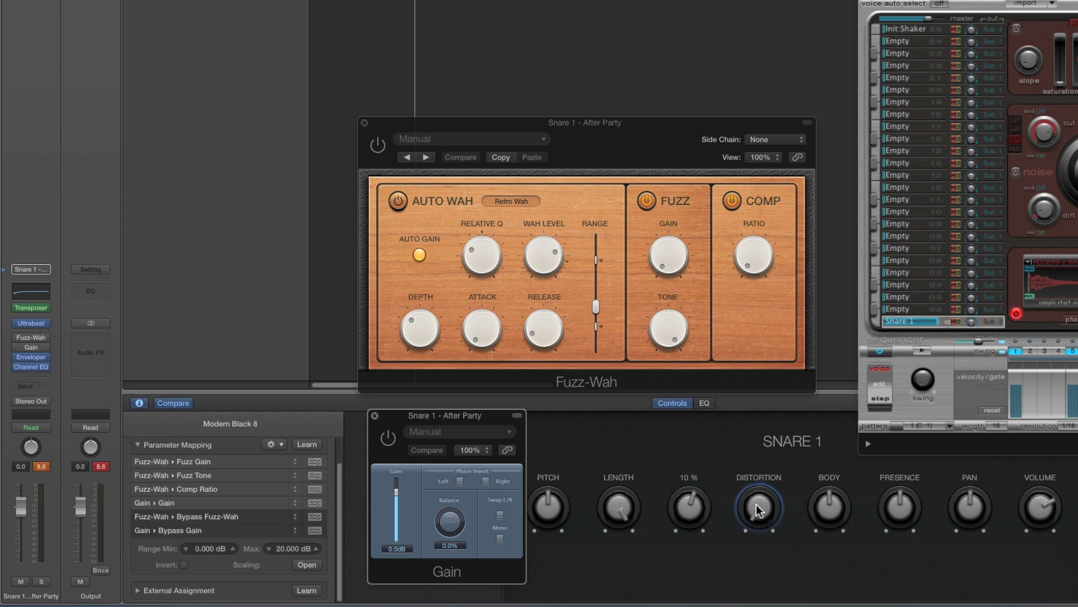
pyautogui.moveTo(758, 509)
pyautogui.mouseDown()
pyautogui.moveTo(765, 539)
pyautogui.moveTo(758, 497)
pyautogui.moveTo(790, 585)
pyautogui.moveTo(758, 482)
pyautogui.moveTo(766, 384)
pyautogui.mouseUp()
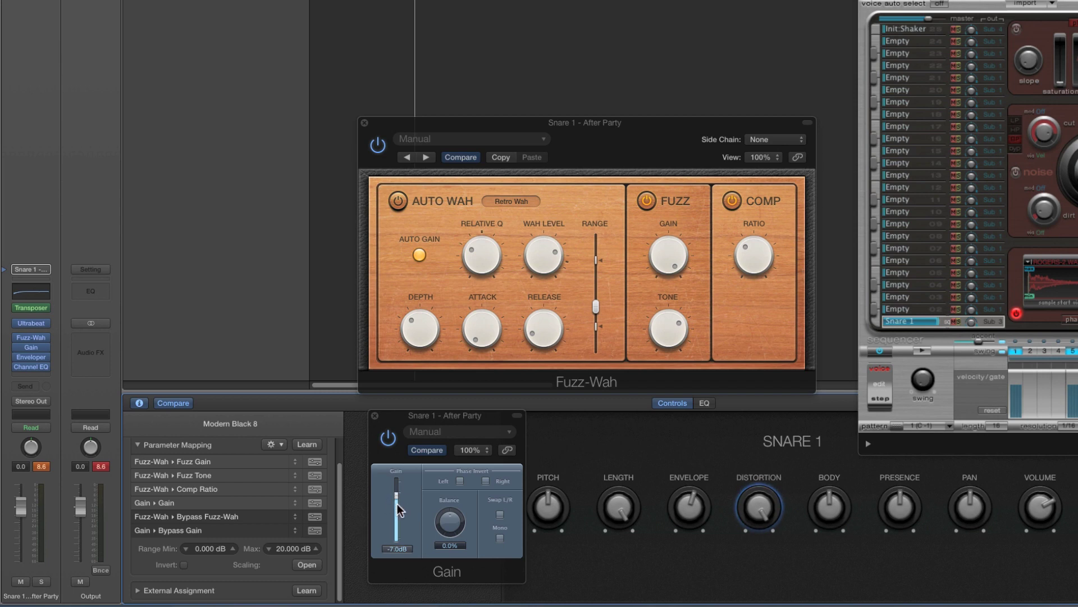
pyautogui.moveTo(754, 498); pyautogui.dragTo(792, 564)
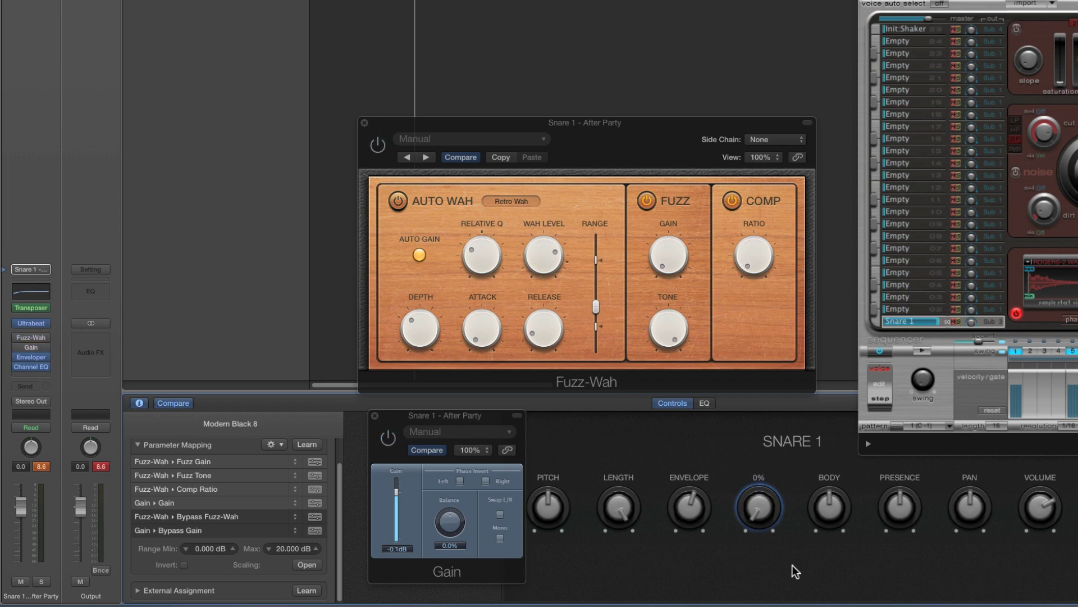
pyautogui.click(792, 565)
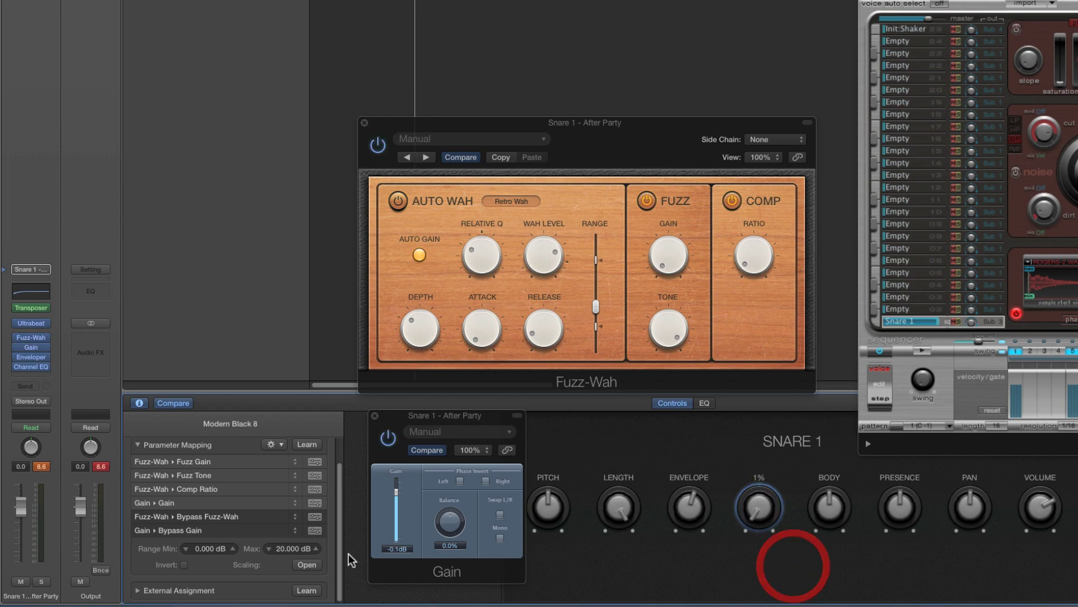
# Select the Bypass Fuzz-Wah and Bypass Gain entries in the Distortion mapping and close the Gain and Fuzz-Wah windows.
pyautogui.click(204, 518)
pyautogui.keyDown('shift'); pyautogui.click(202, 530); pyautogui.keyUp('shift')
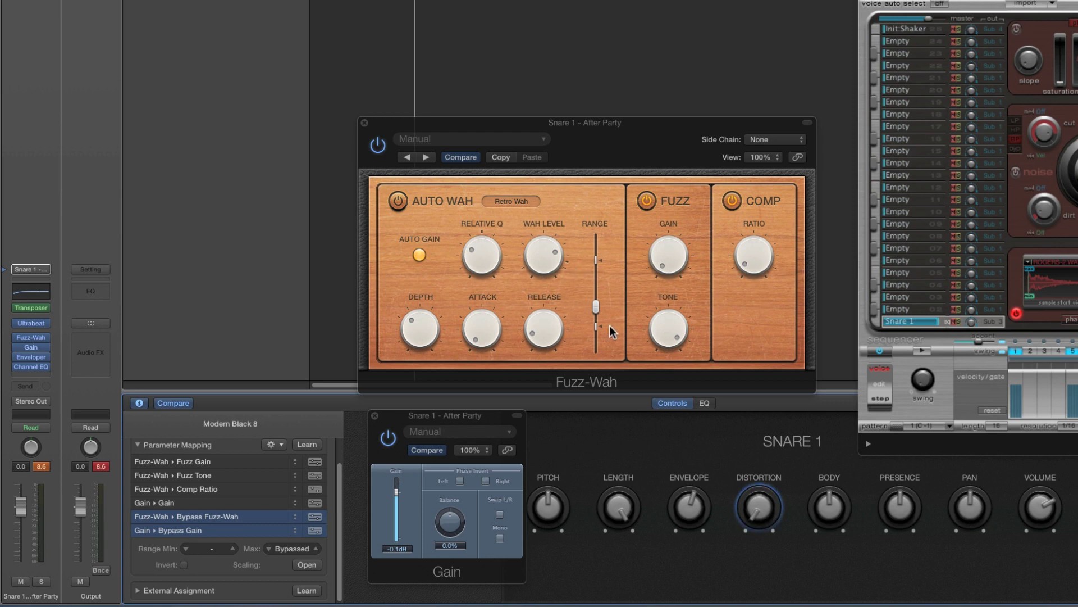
pyautogui.click(374, 416)
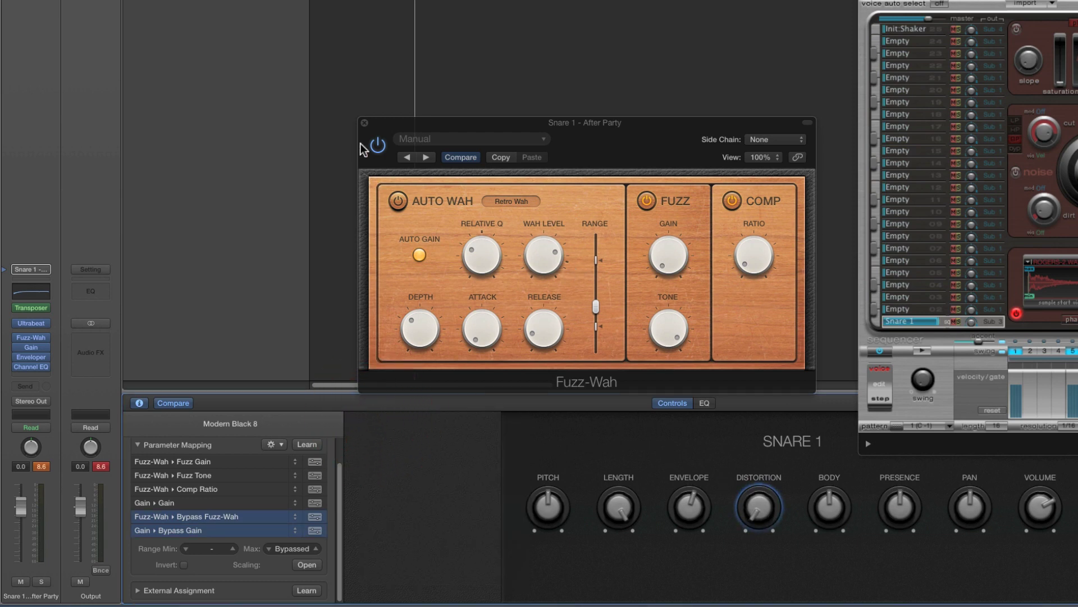
pyautogui.click(362, 122)
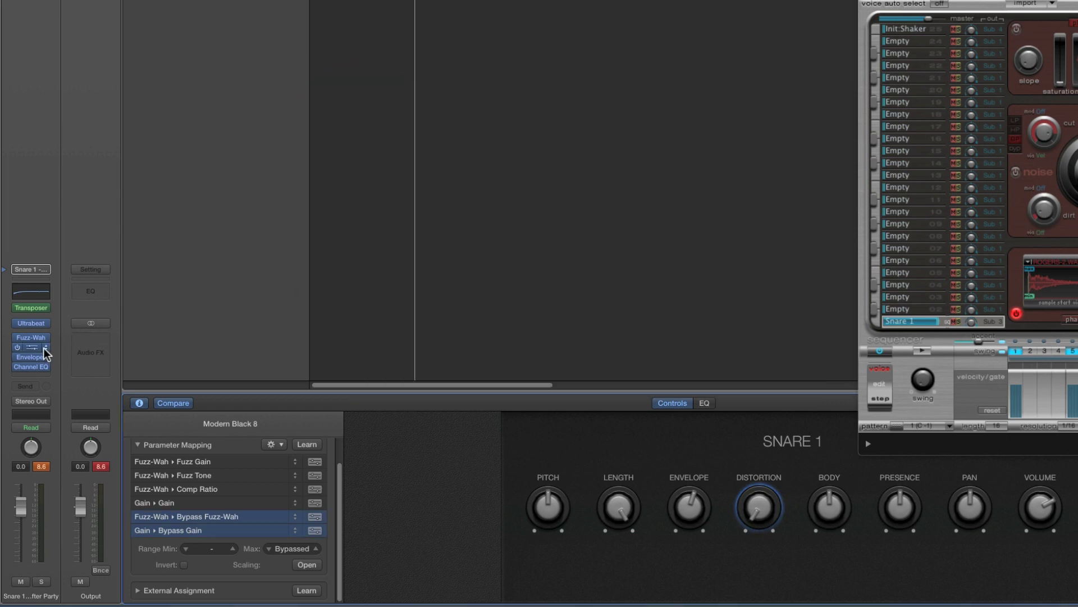
# Remove the Gain plug-in from the snare channel, place Channel EQ directly below Enveloper, and keep Distortion at its minimum.
pyautogui.click(45, 349)
pyautogui.click(49, 365)
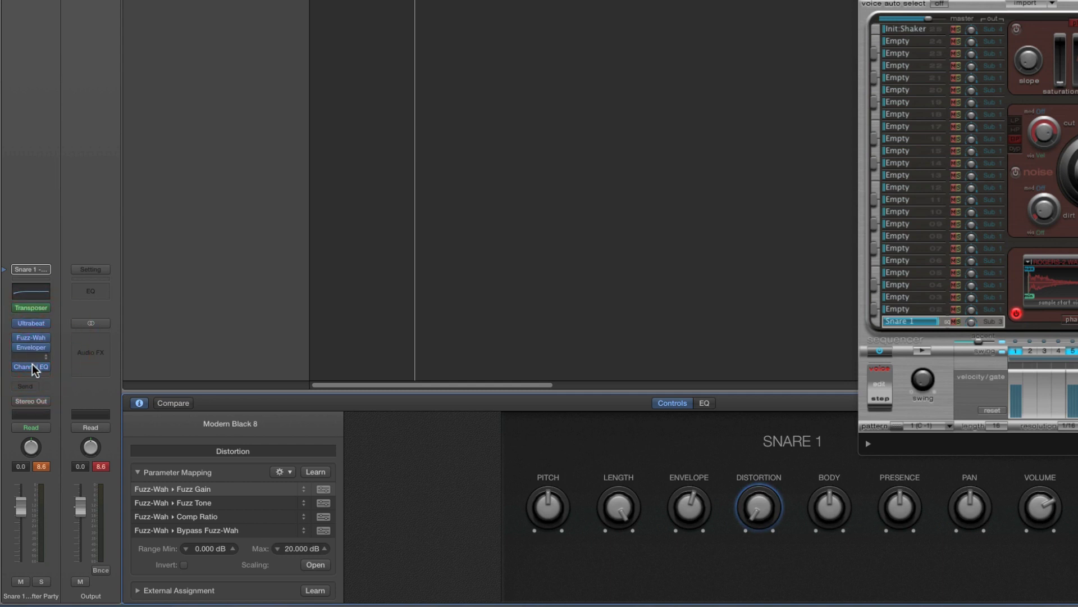
pyautogui.moveTo(34, 370); pyautogui.dragTo(34, 363)
pyautogui.moveTo(755, 509); pyautogui.dragTo(755, 531)
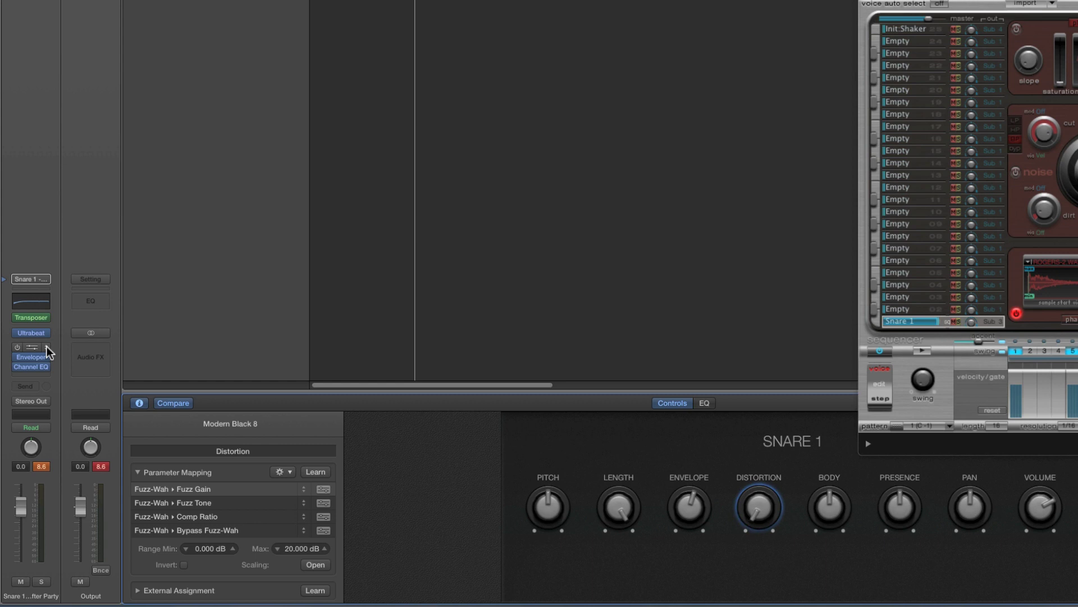
pyautogui.click(757, 512)
# Replace the snare's Fuzz-Wah insert with Pedalboard, move its window clear of the controls, and select the unmapped control.
pyautogui.click(47, 350)
pyautogui.moveTo(49, 380)
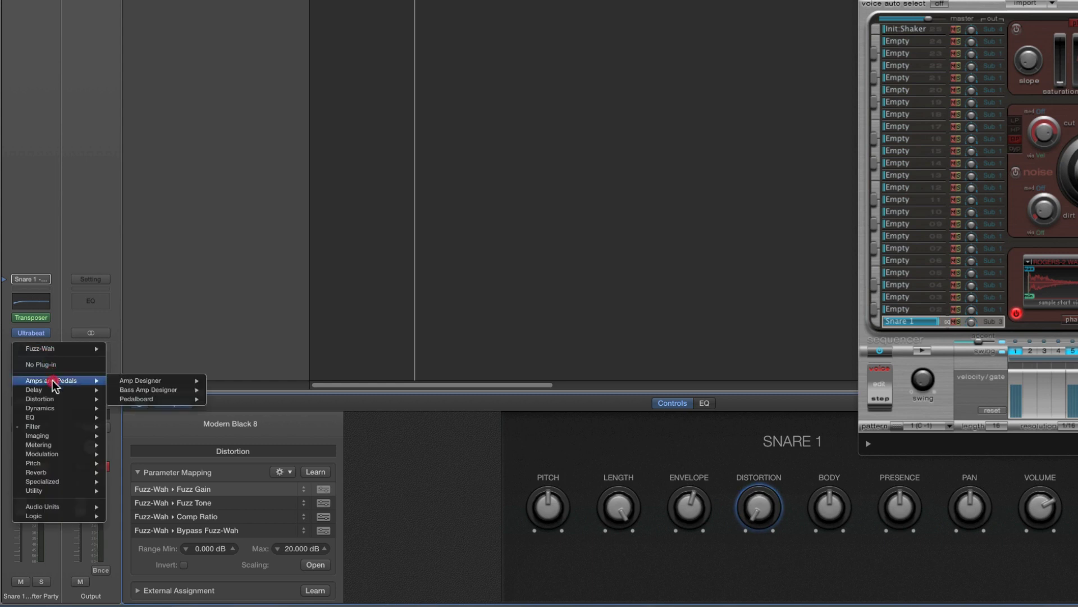
pyautogui.click(203, 399)
pyautogui.click(230, 399)
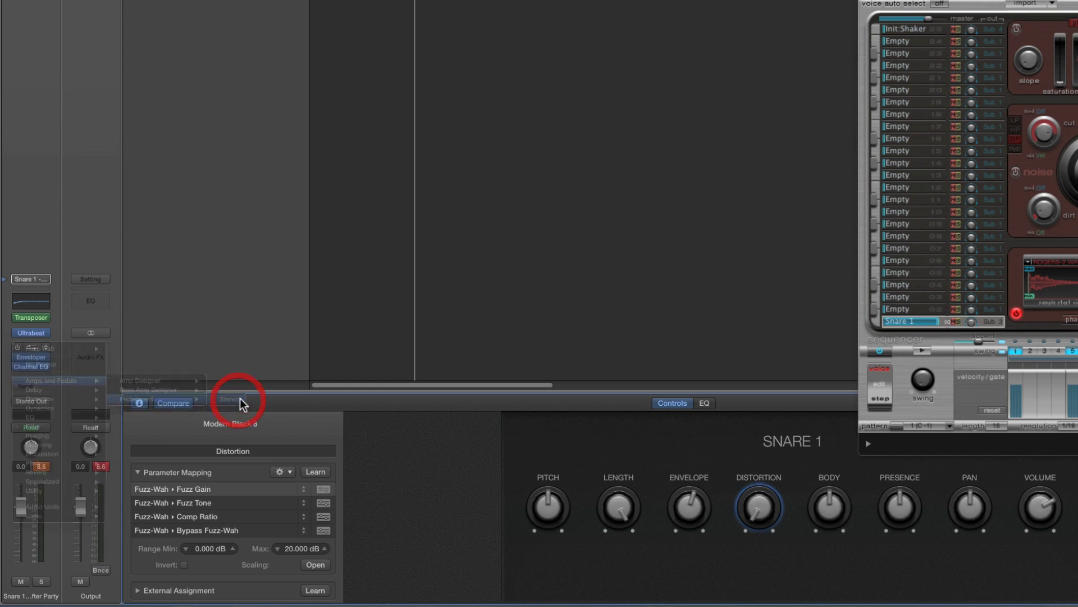
pyautogui.moveTo(214, 1); pyautogui.dragTo(746, 130)
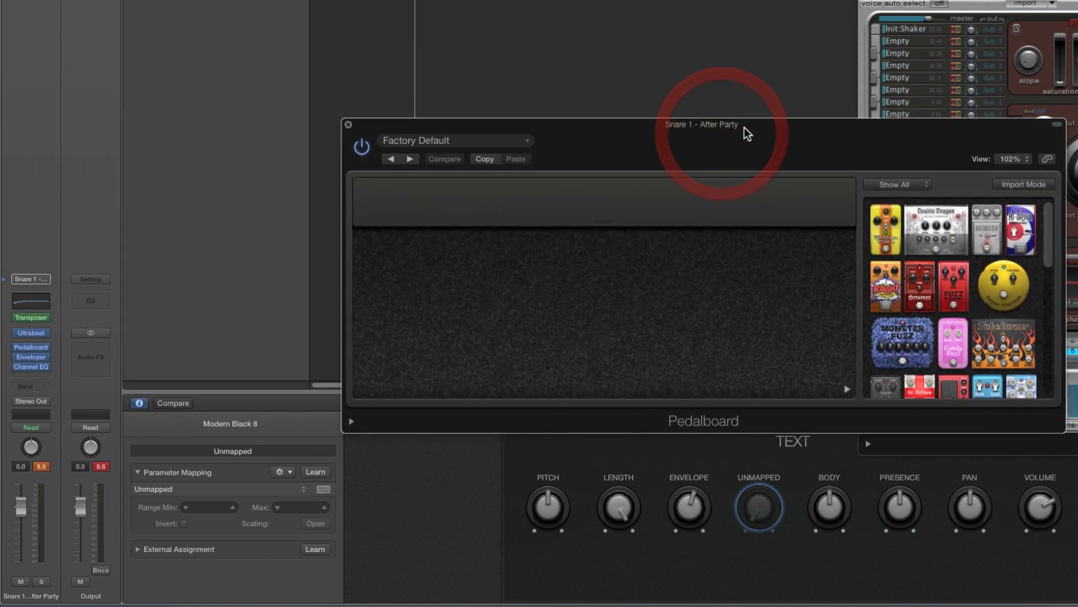
pyautogui.click(754, 508)
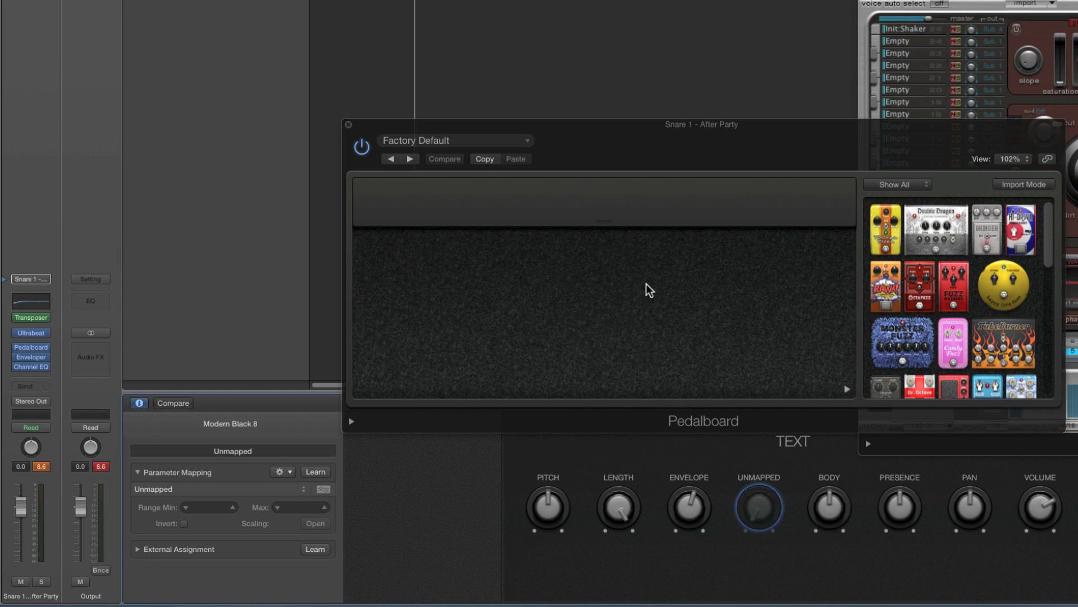
# Add the Spring Box pedal followed by a Mixer to the Pedalboard and set the mixer fader to 54%.
pyautogui.moveTo(1050, 260); pyautogui.dragTo(1052, 392)
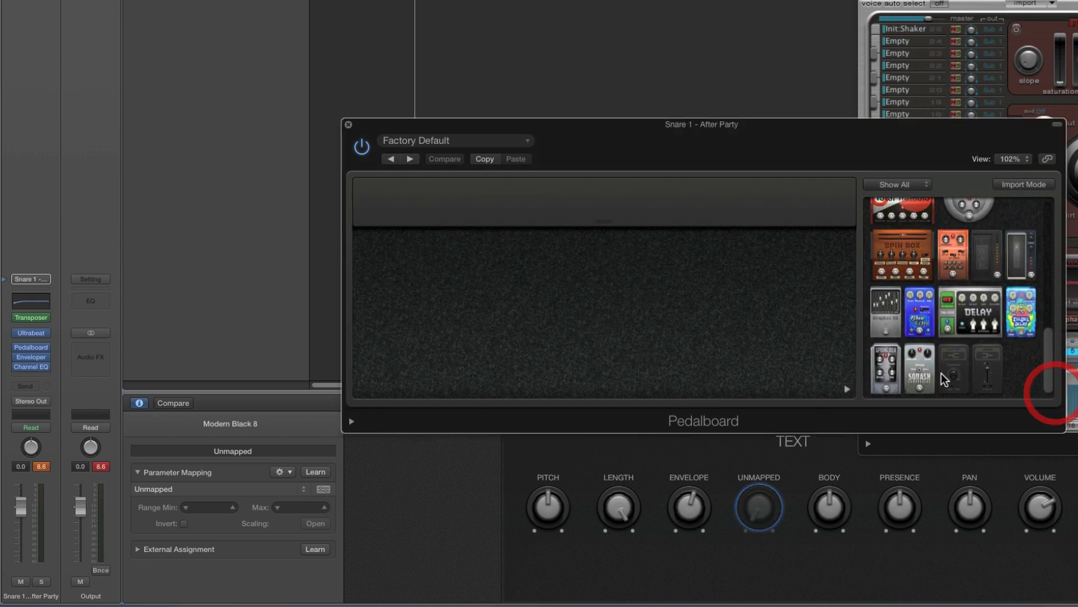
pyautogui.moveTo(886, 368); pyautogui.dragTo(443, 307)
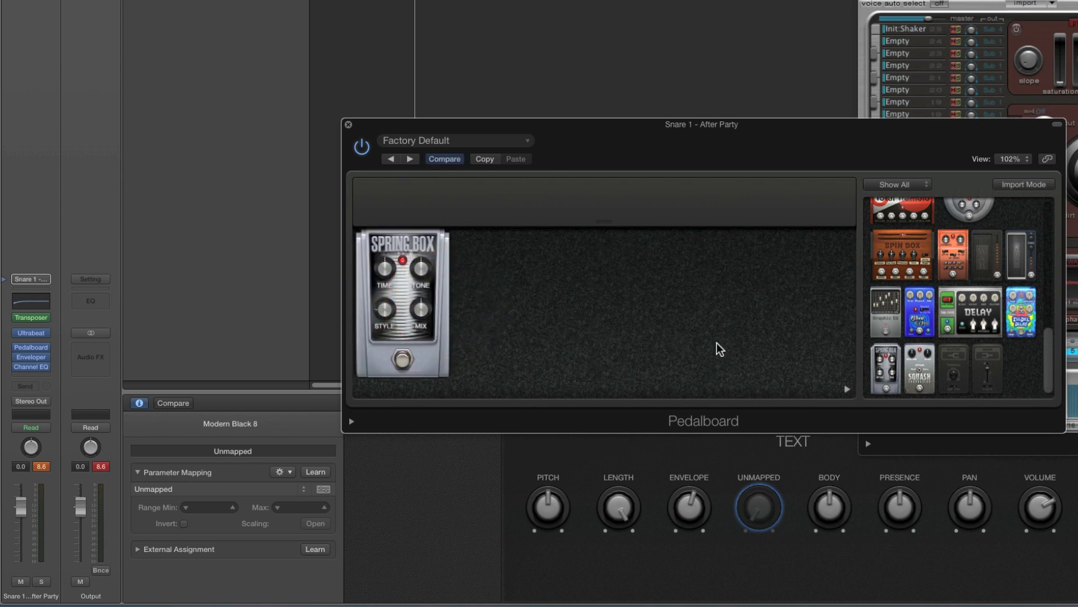
pyautogui.moveTo(995, 363); pyautogui.dragTo(520, 301)
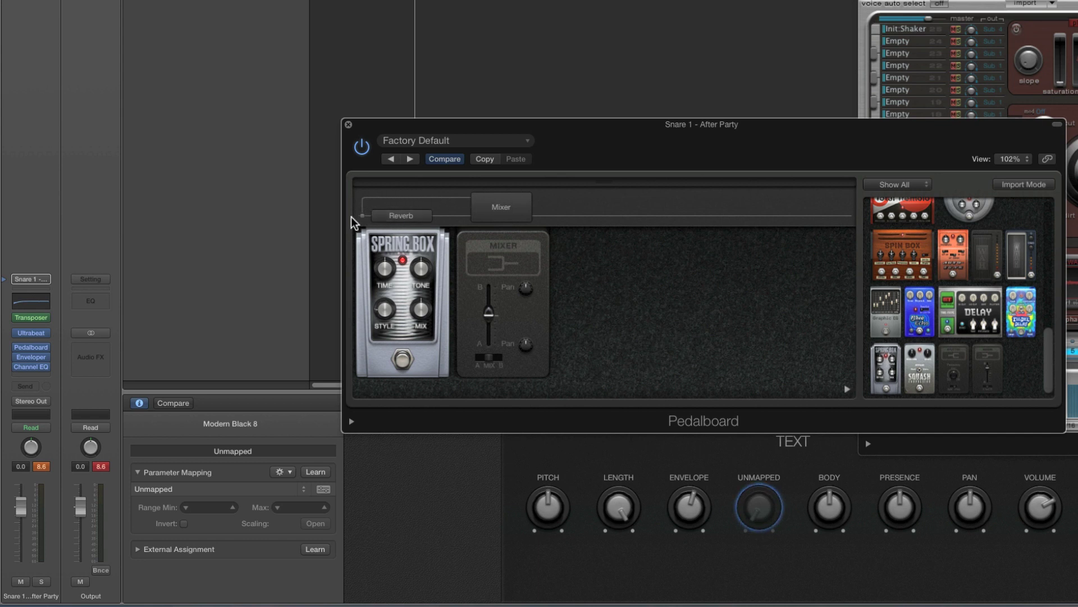
pyautogui.moveTo(490, 312)
pyautogui.mouseDown()
pyautogui.moveTo(490, 297)
pyautogui.moveTo(490, 325)
pyautogui.moveTo(489, 308)
pyautogui.mouseUp()
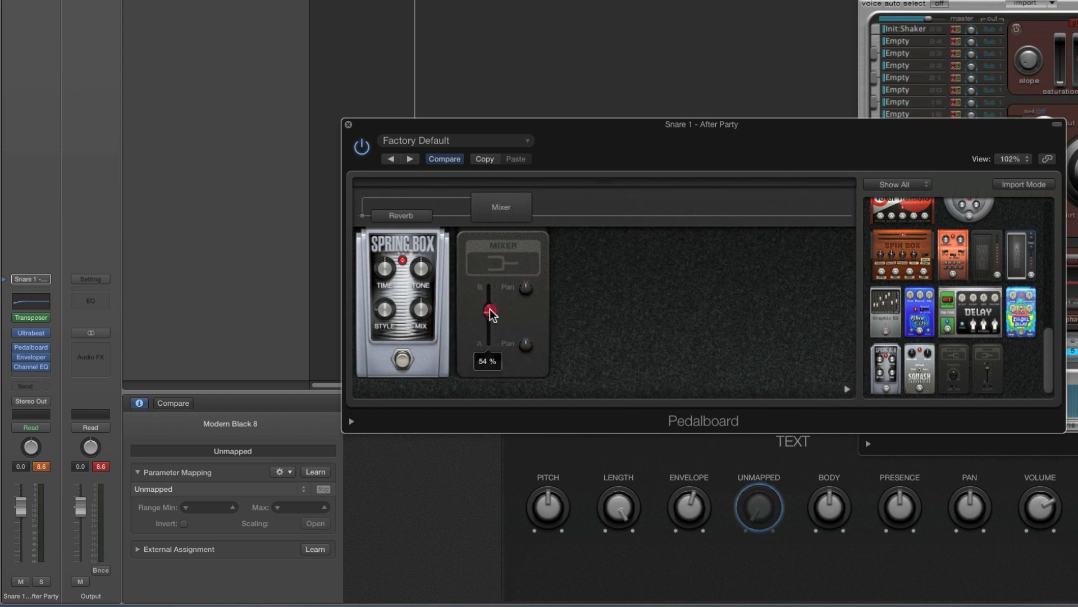
# Map the unmapped control to the Pedalboard Mixer's Mix parameter by learning it from the fader.
pyautogui.click(760, 507)
pyautogui.moveTo(493, 320)
pyautogui.mouseDown()
pyautogui.moveTo(491, 299)
pyautogui.moveTo(492, 318)
pyautogui.mouseUp()
pyautogui.click(225, 493)
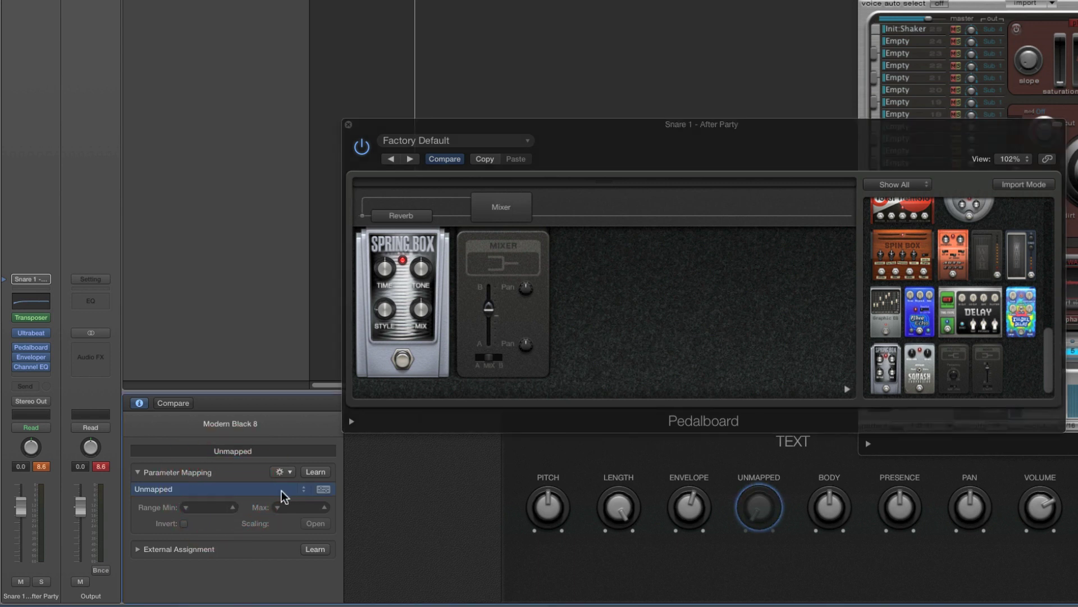
pyautogui.click(316, 471)
pyautogui.click(488, 310)
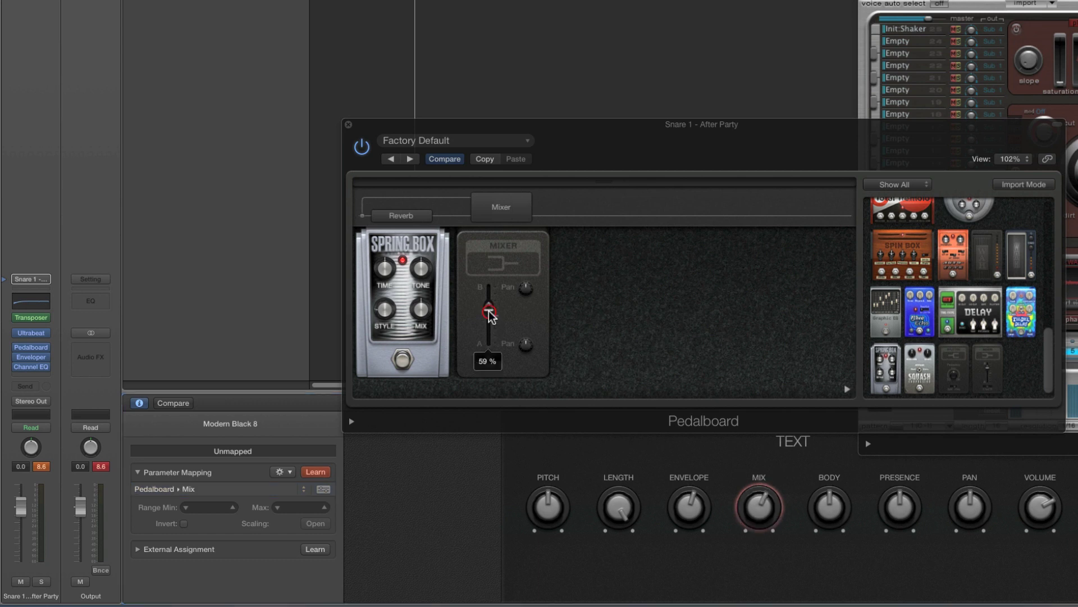
pyautogui.click(316, 473)
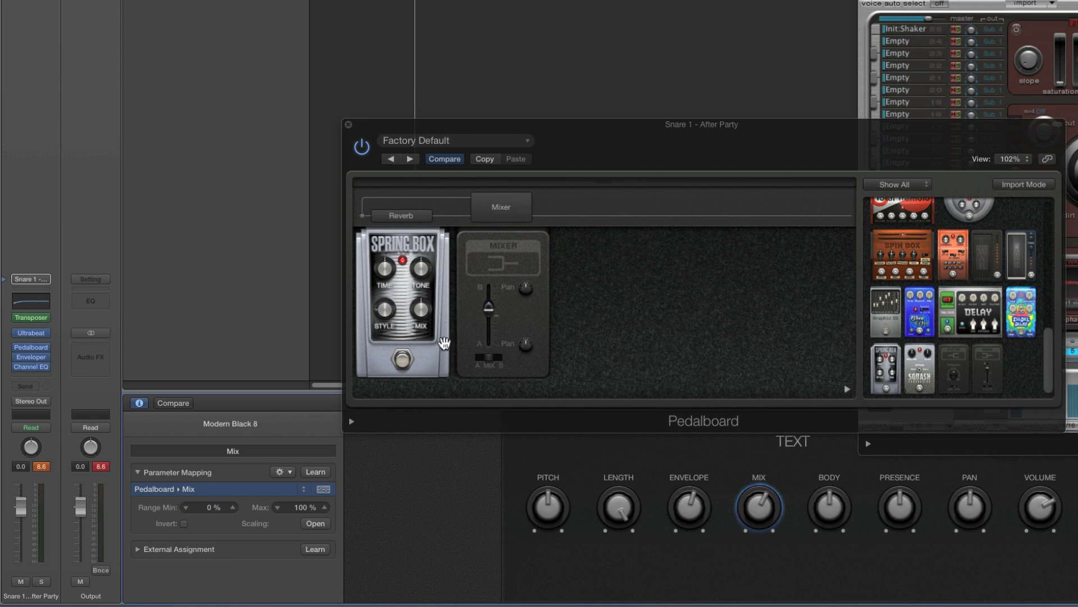
# Invert the Pedalboard Mix mapping and set the Mix control to 84% while the Ultrabeat pattern plays.
pyautogui.moveTo(488, 308); pyautogui.dragTo(538, 335)
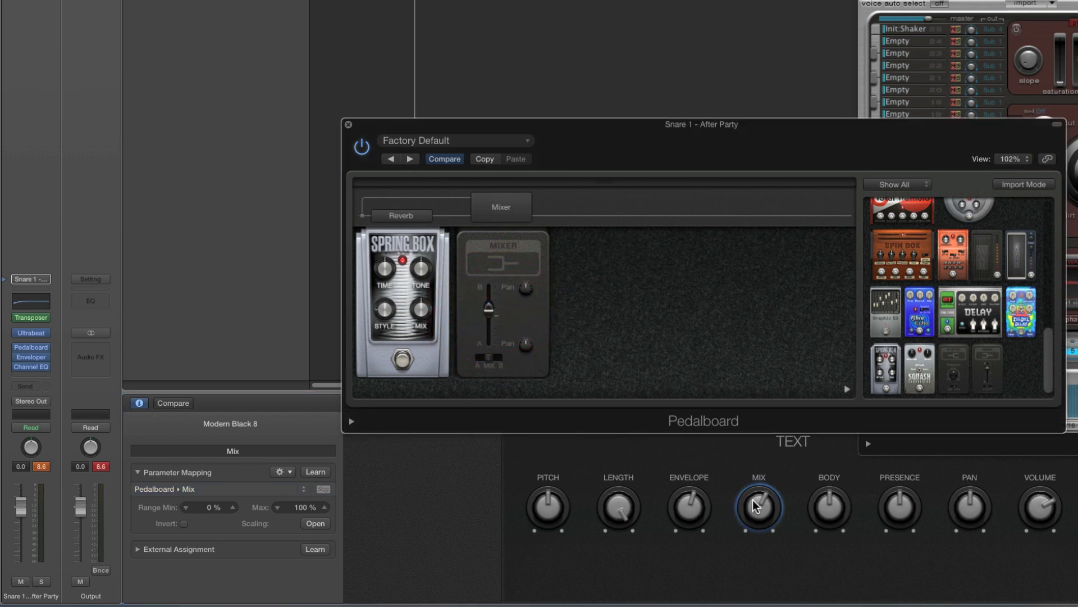
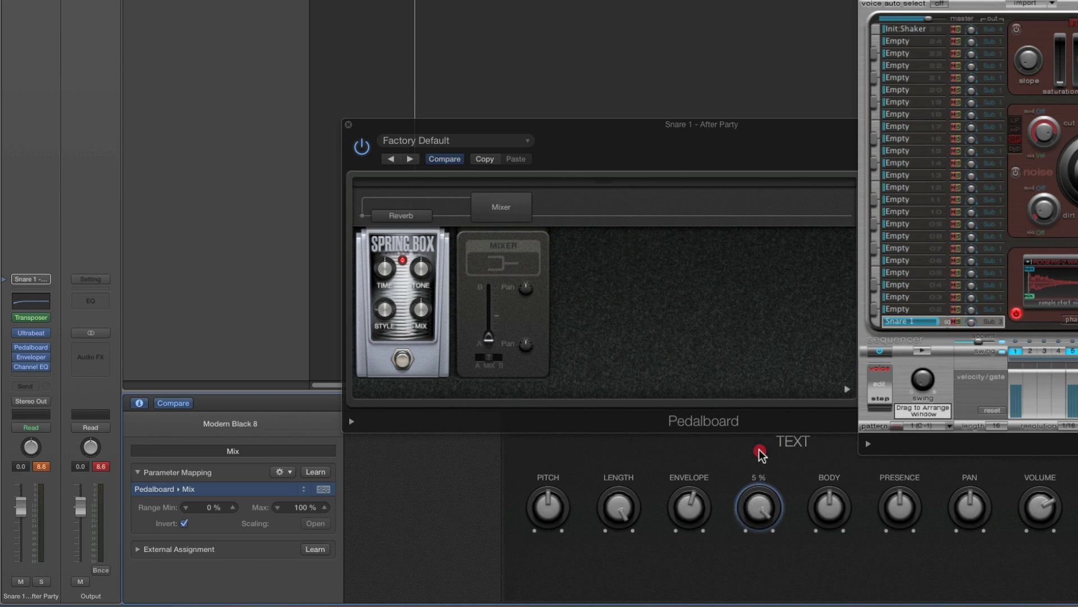
pyautogui.click(919, 353)
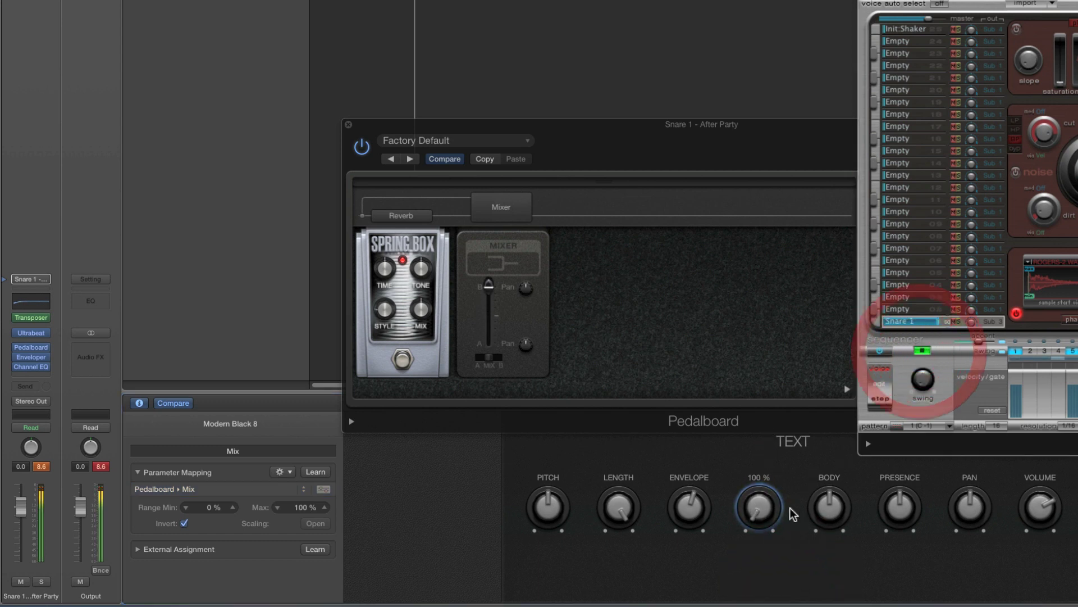
pyautogui.moveTo(754, 500); pyautogui.dragTo(831, 446)
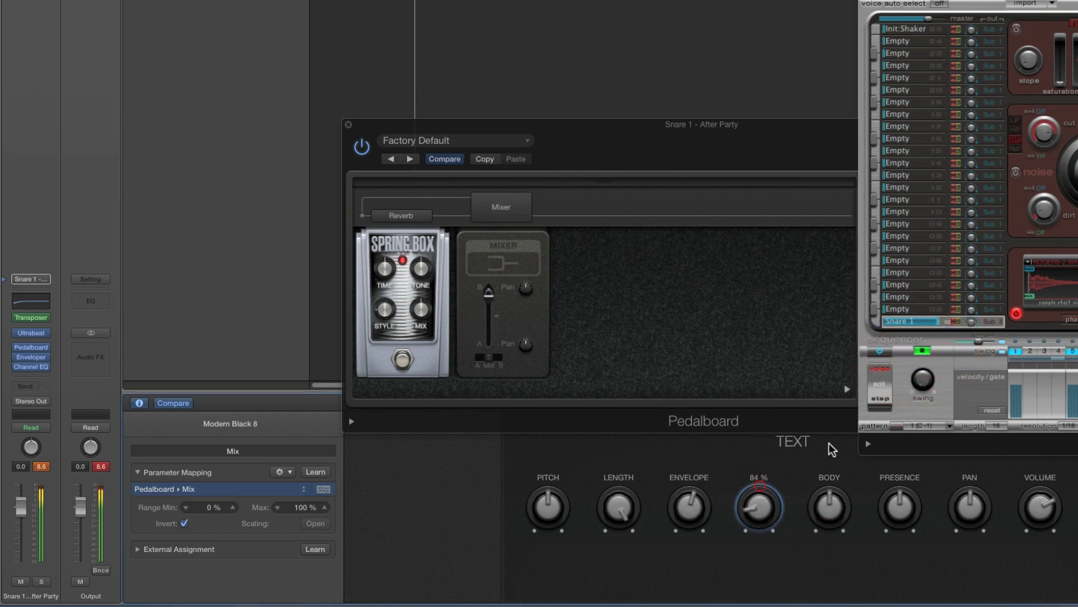
pyautogui.click(922, 351)
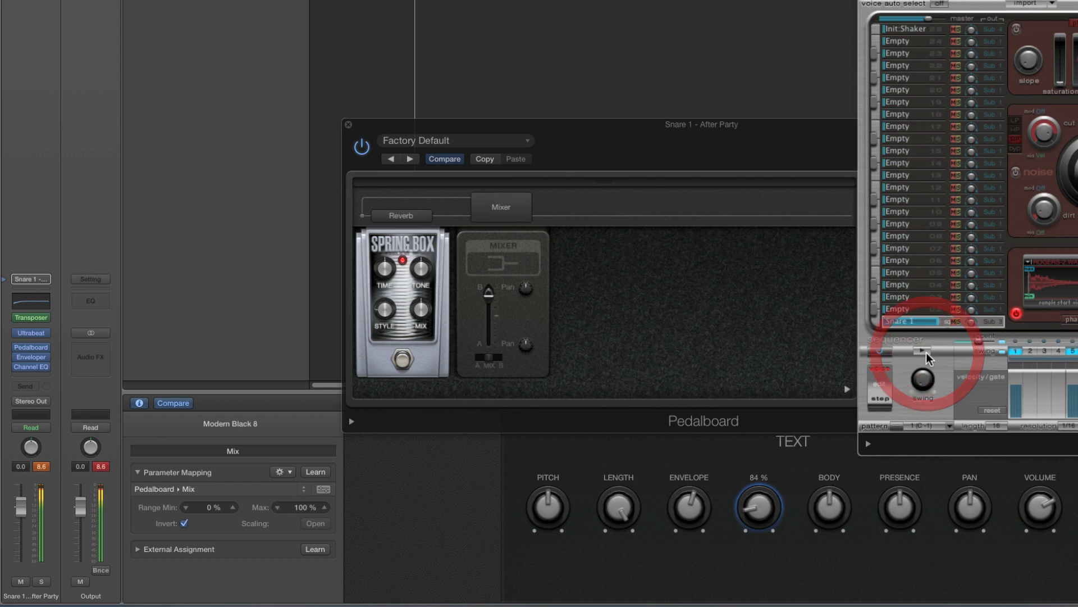
# Adjust the Time and Style settings of the Spring Box pedal.
pyautogui.click(386, 273)
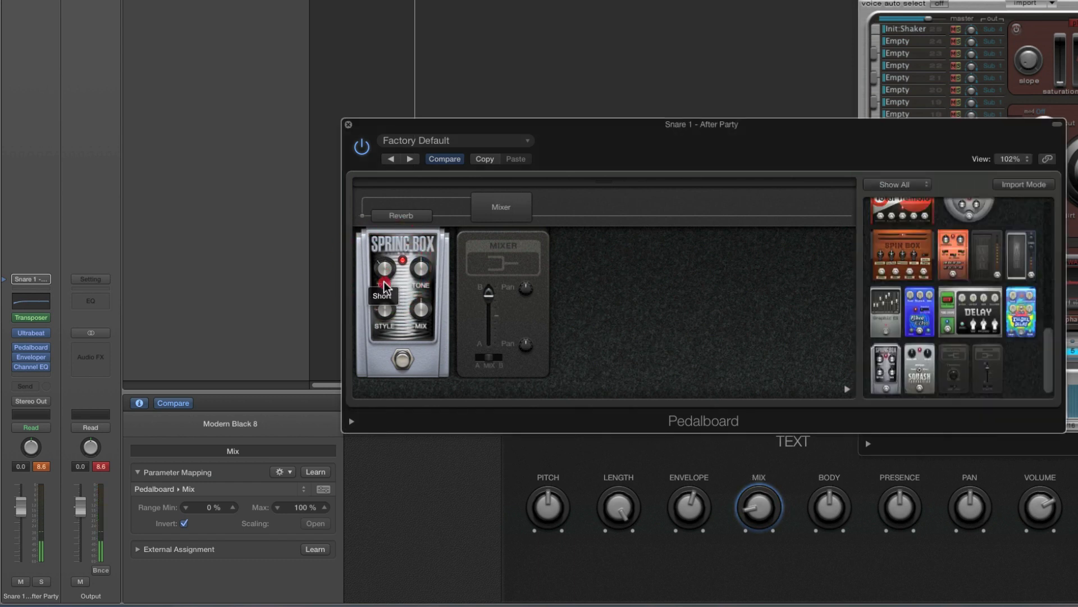
pyautogui.click(385, 308)
pyautogui.click(385, 268)
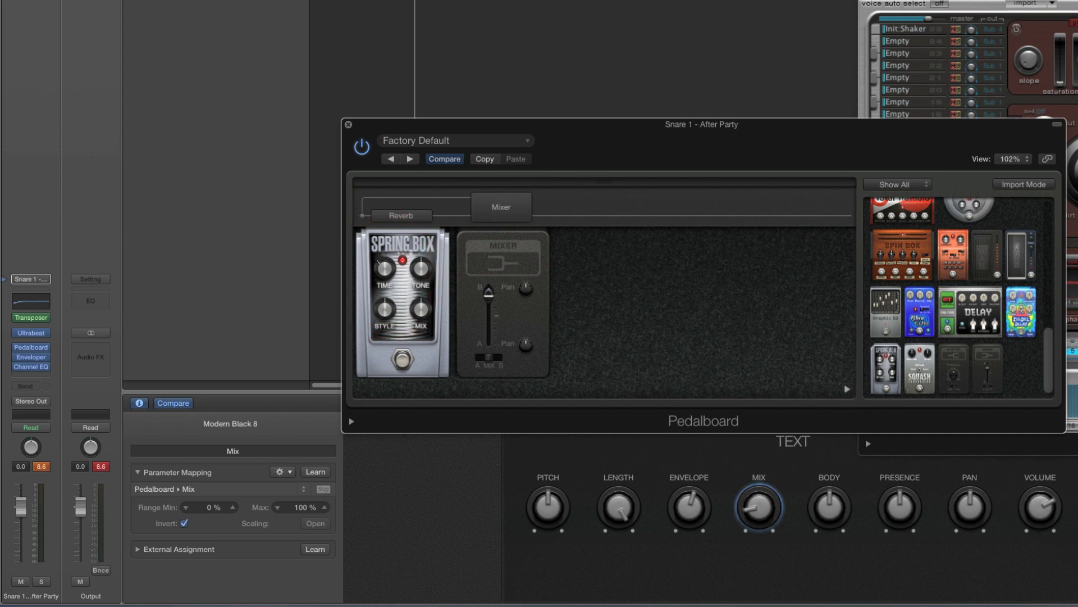
# Play the Ultrabeat pattern, turn the Mix control to 100%, and stop playback.
pyautogui.click(1069, 444)
pyautogui.click(923, 381)
pyautogui.click(761, 512)
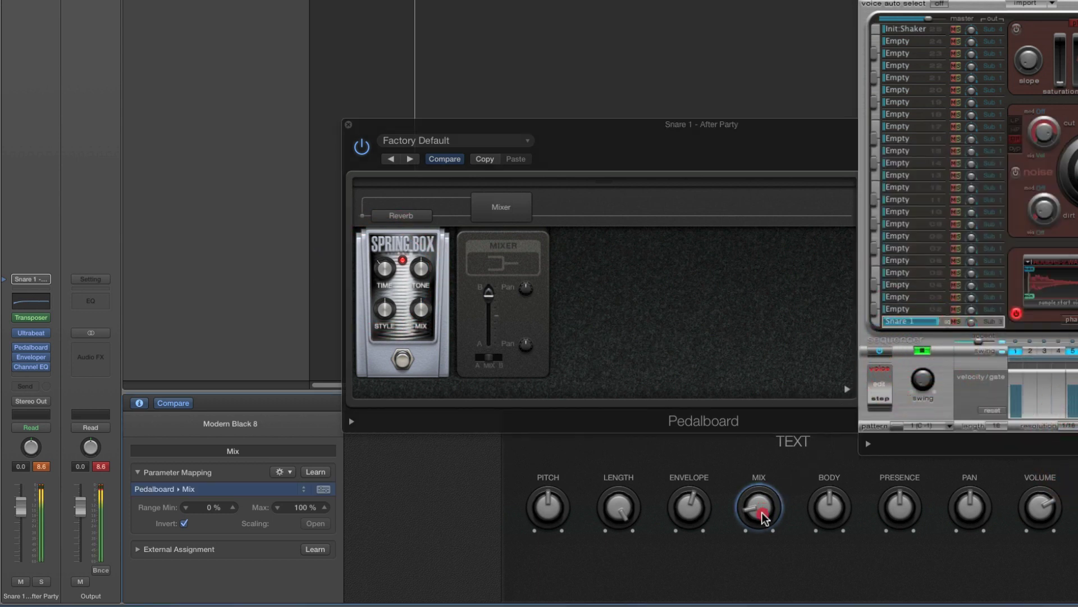
pyautogui.moveTo(764, 517); pyautogui.dragTo(783, 540)
pyautogui.click(922, 350)
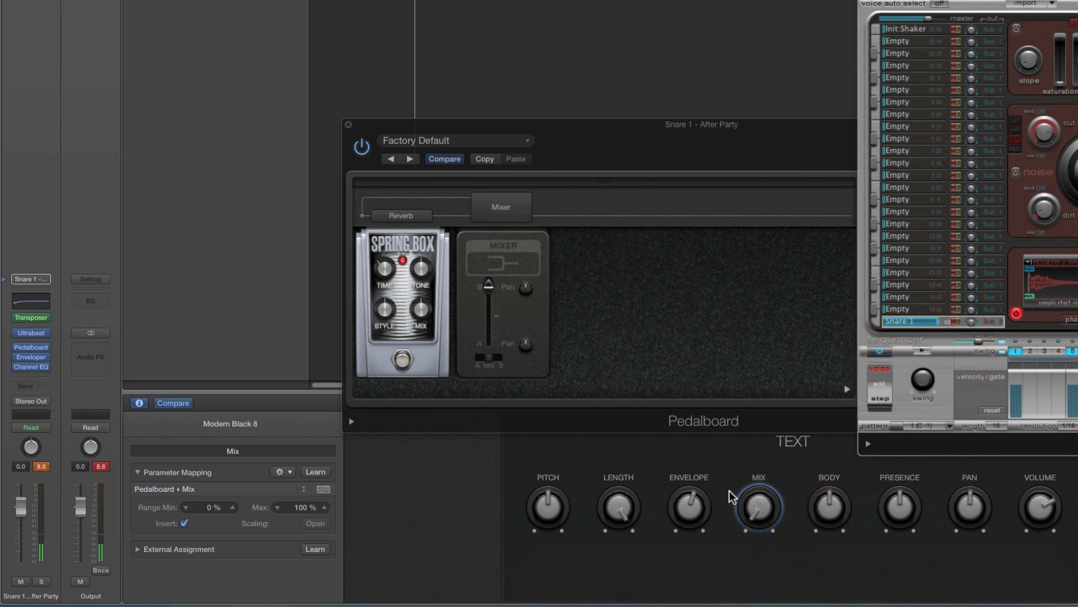
# Sweep the Mix control to about 75% and back to 100% to check the inverted mixer fader.
pyautogui.click(757, 512)
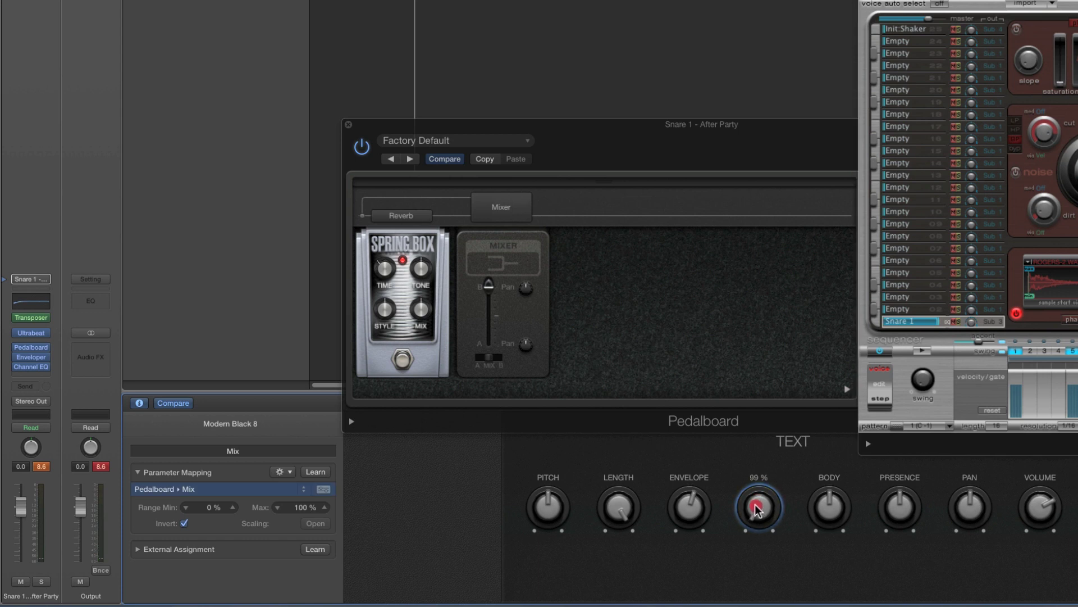
pyautogui.moveTo(759, 516); pyautogui.dragTo(762, 458)
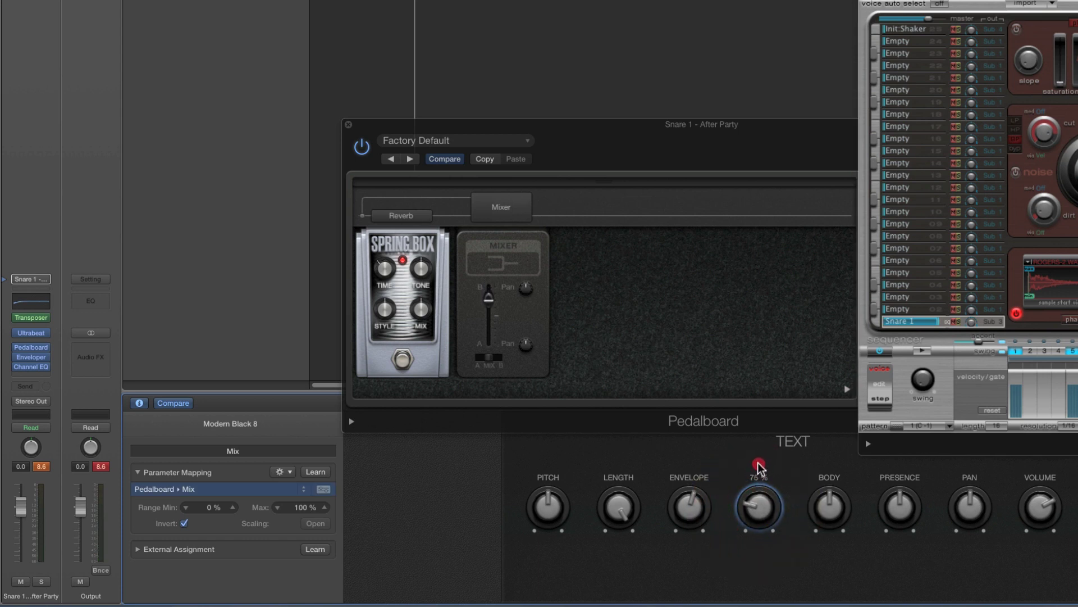
pyautogui.moveTo(757, 495); pyautogui.dragTo(767, 533)
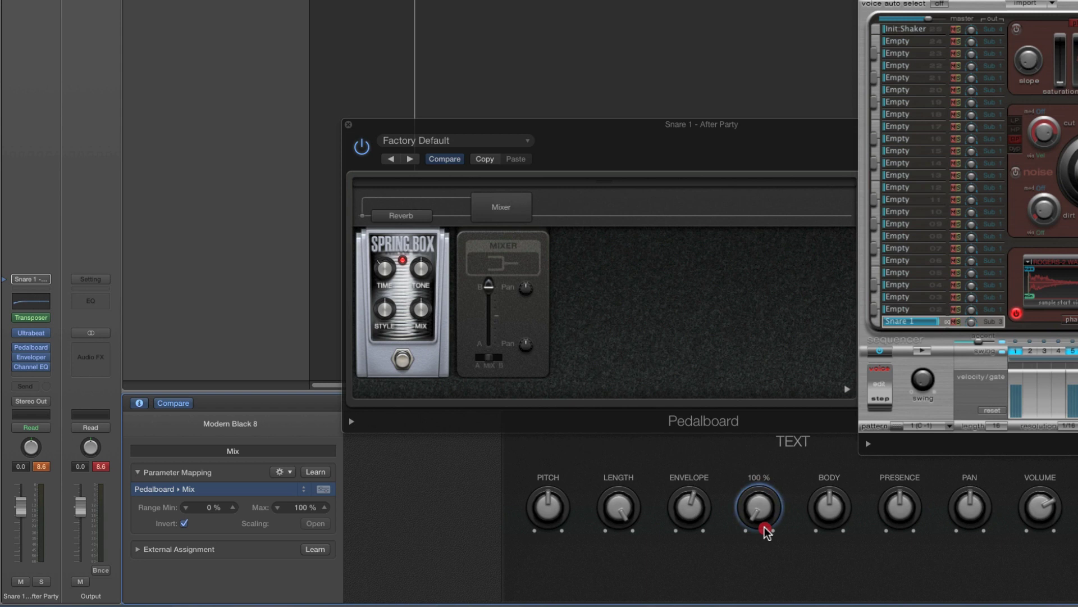
pyautogui.moveTo(766, 531)
pyautogui.mouseDown()
pyautogui.moveTo(766, 405)
pyautogui.moveTo(761, 467)
pyautogui.moveTo(753, 436)
pyautogui.moveTo(768, 536)
pyautogui.mouseUp()
# Add a second mapping to the Mix control and assign it to Insert #2 Bypass for Pedalboard.
pyautogui.click(290, 475)
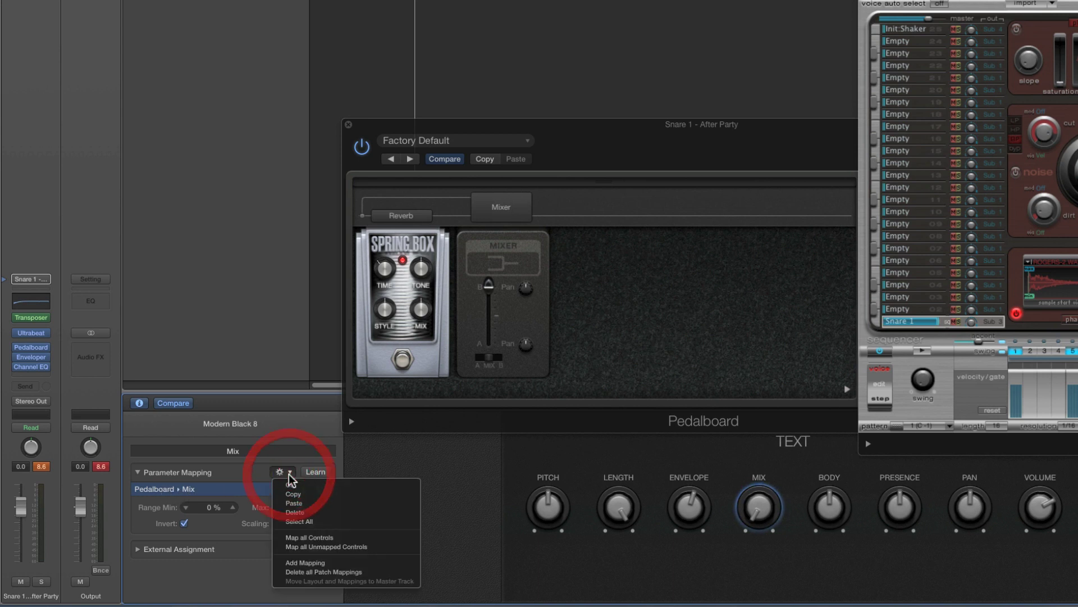
pyautogui.click(312, 562)
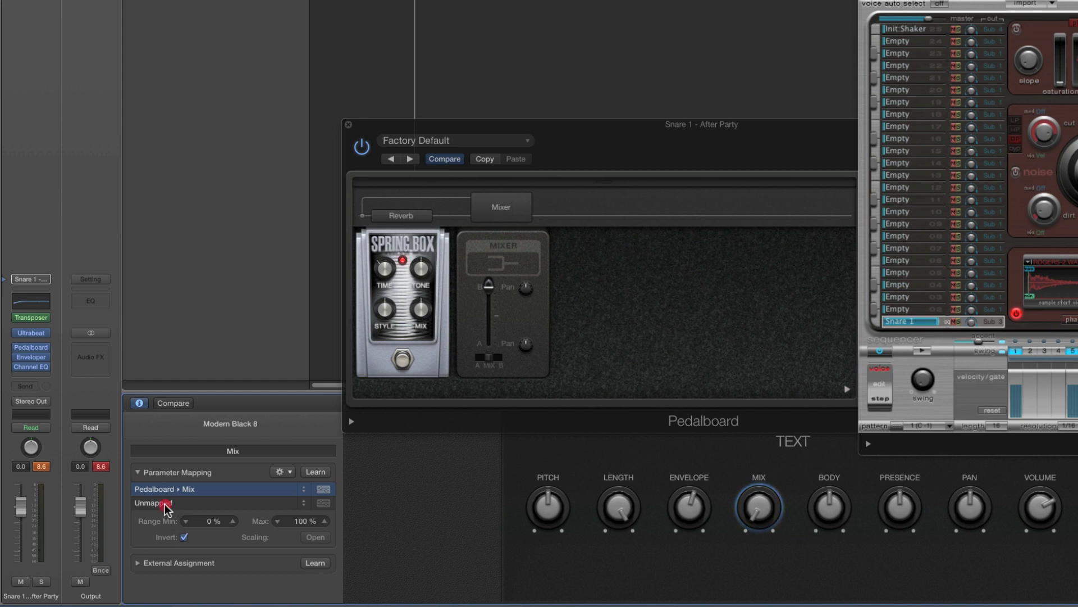
pyautogui.click(166, 506)
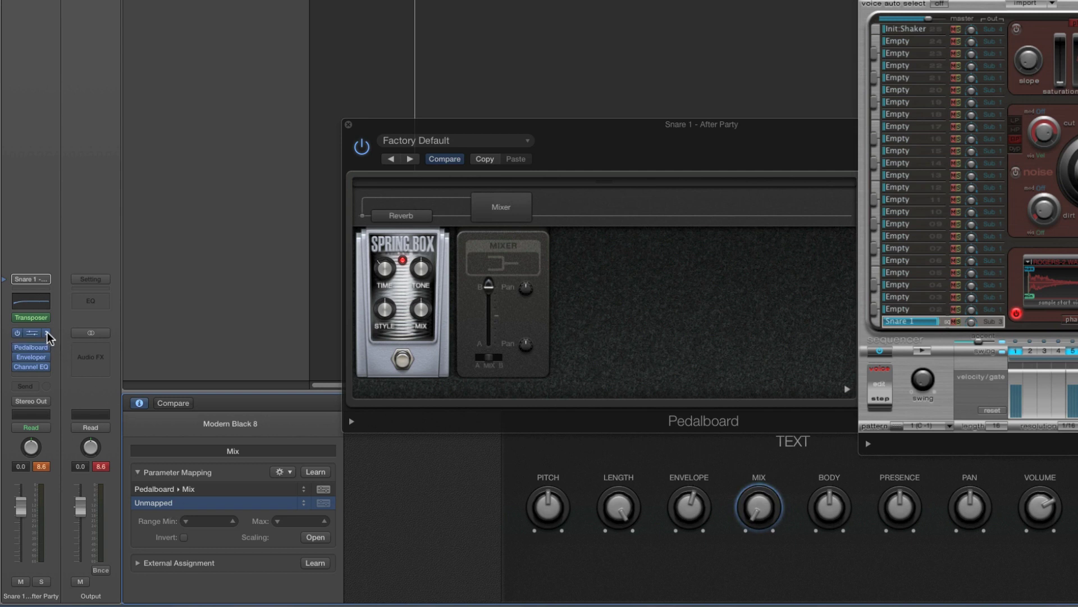
pyautogui.moveTo(49, 348)
pyautogui.click(304, 504)
pyautogui.moveTo(306, 503)
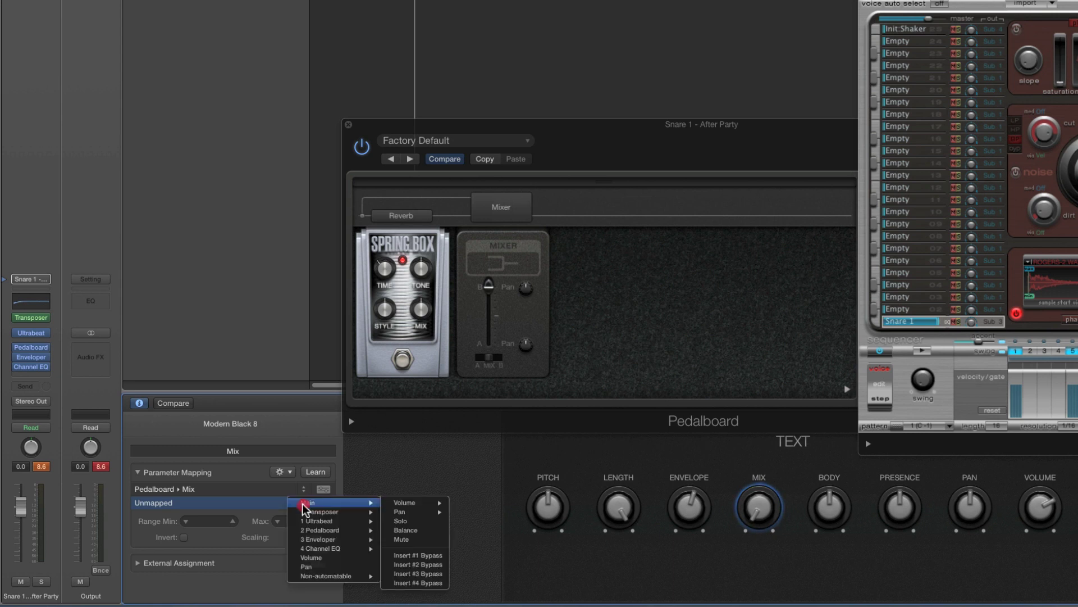
pyautogui.click(430, 565)
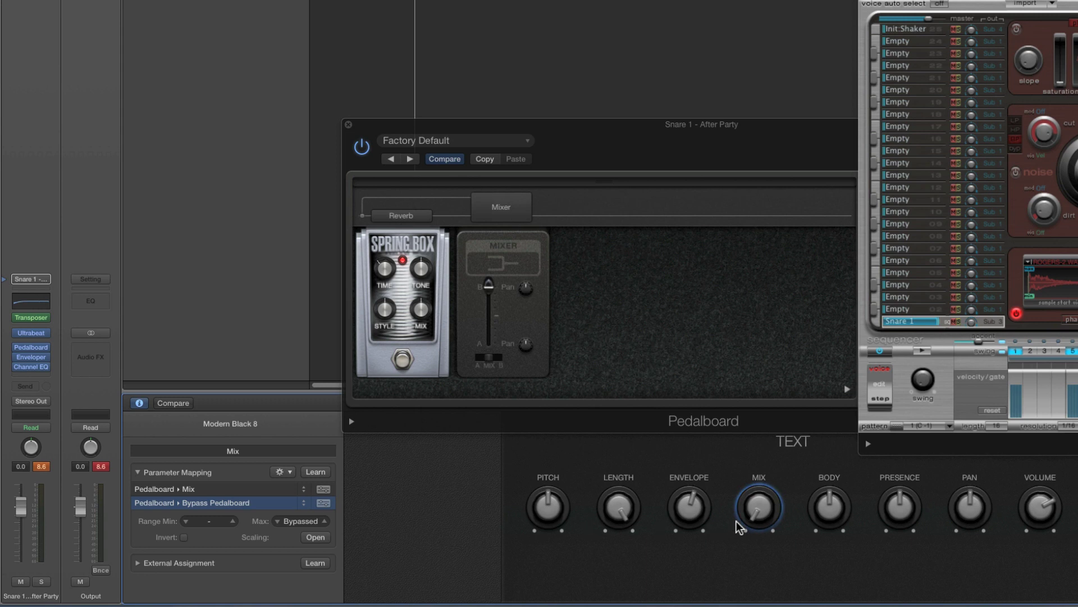
# Shrink the Pedalboard window to 56%, place it just above the Smart Controls, and turn the Mix control to test the bypass mapping.
pyautogui.moveTo(757, 516); pyautogui.dragTo(748, 494)
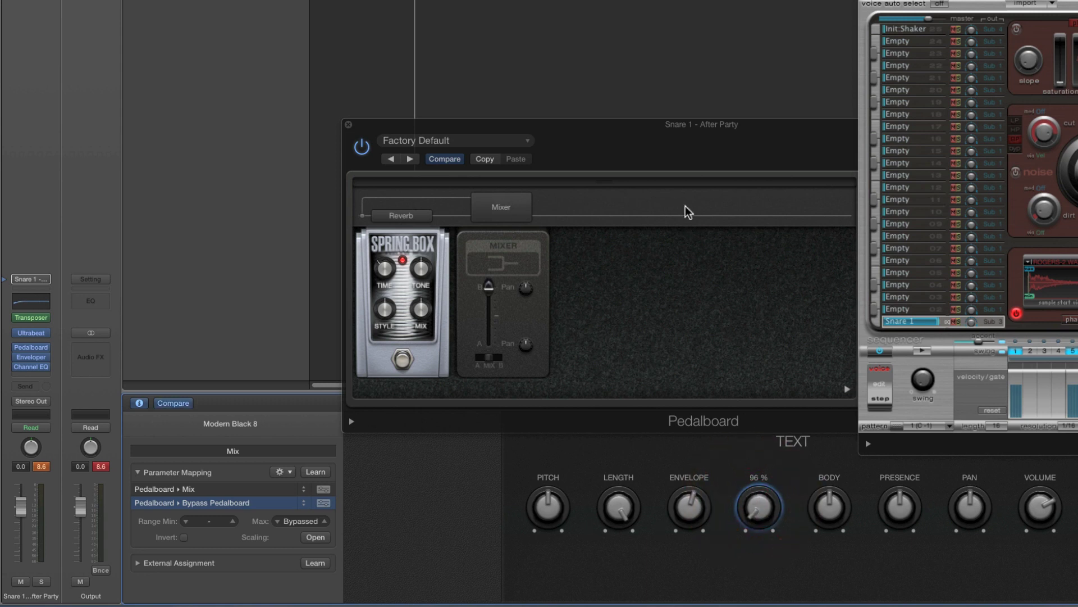
pyautogui.click(756, 130)
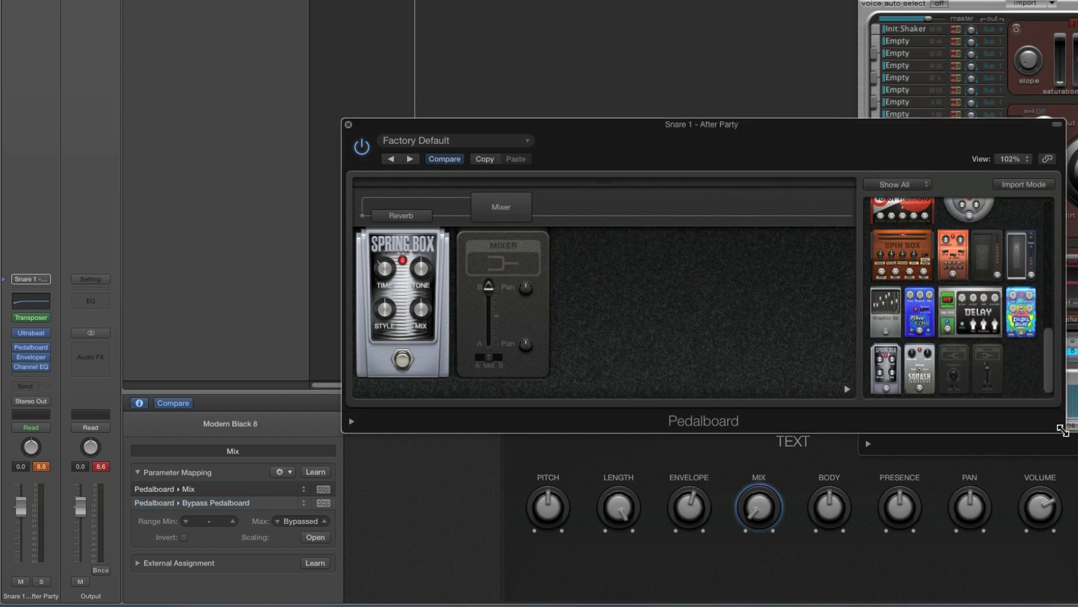
pyautogui.moveTo(1064, 430); pyautogui.dragTo(737, 286)
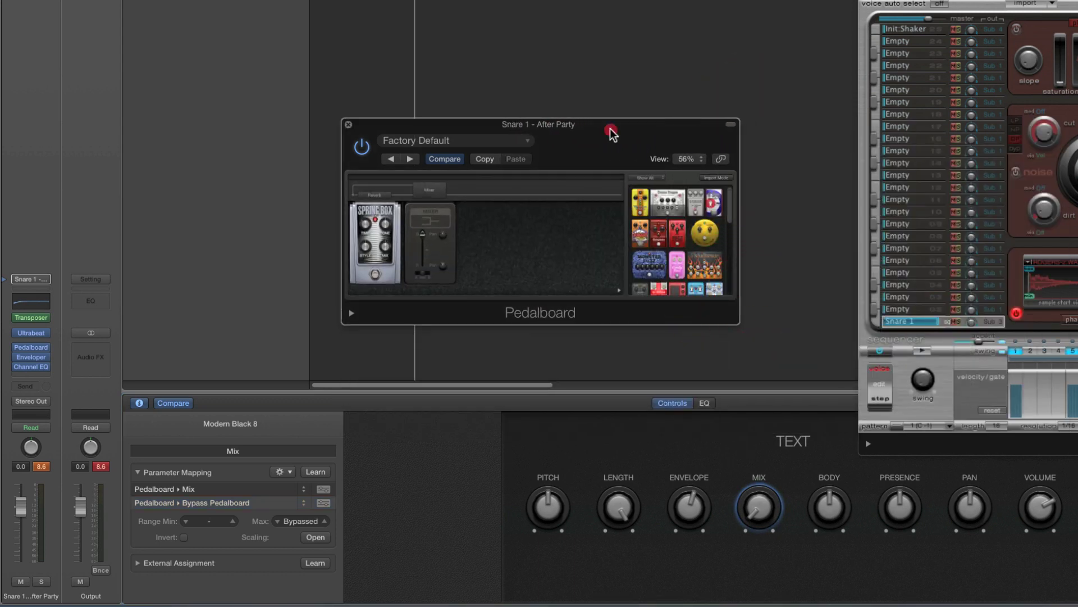
pyautogui.moveTo(612, 127); pyautogui.dragTo(684, 269)
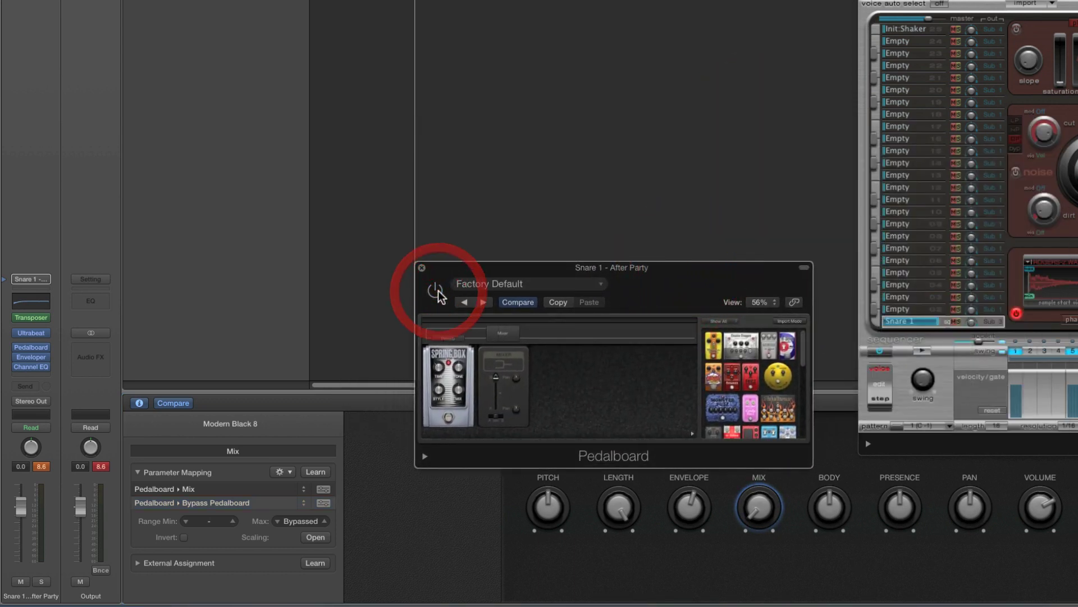
pyautogui.click(762, 515)
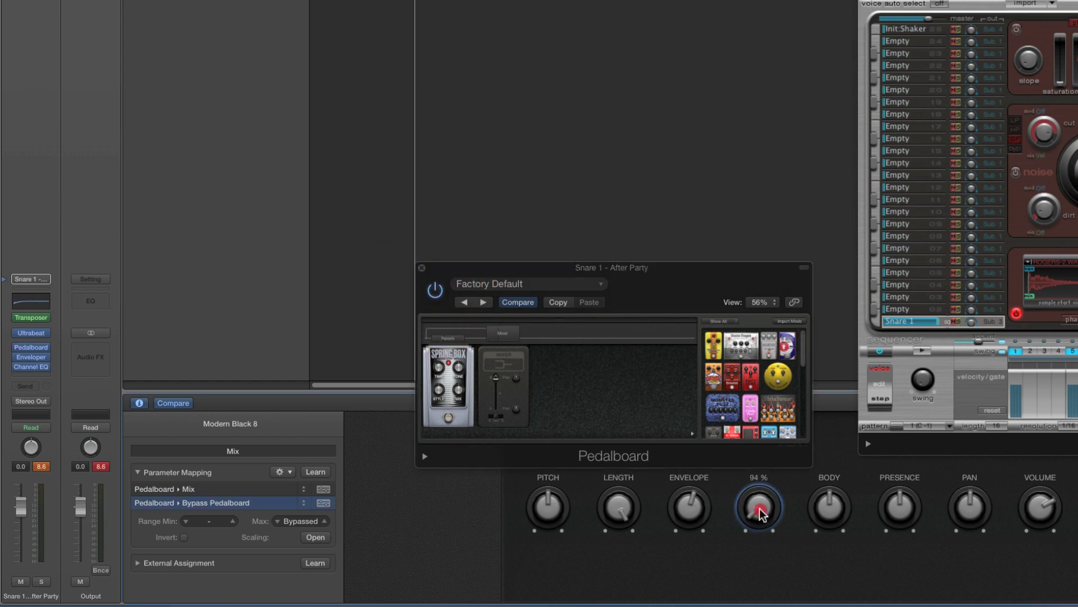
pyautogui.moveTo(759, 515); pyautogui.dragTo(760, 543)
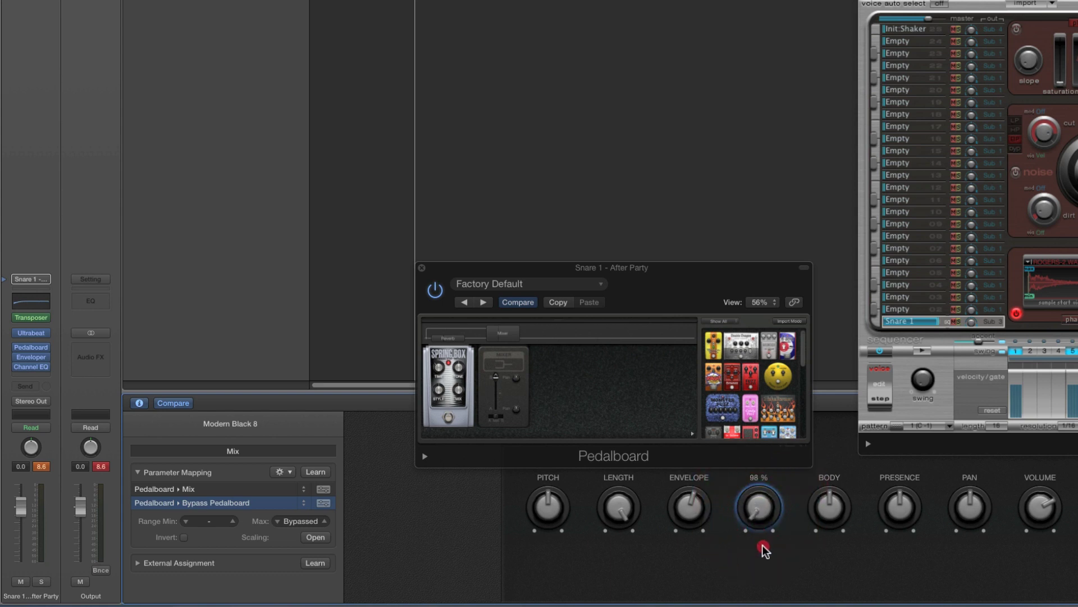
# Open the scaling graph of the Mix control's Bypass Pedalboard mapping and disable Stepped.
pyautogui.click(211, 510)
pyautogui.click(271, 538)
pyautogui.click(315, 537)
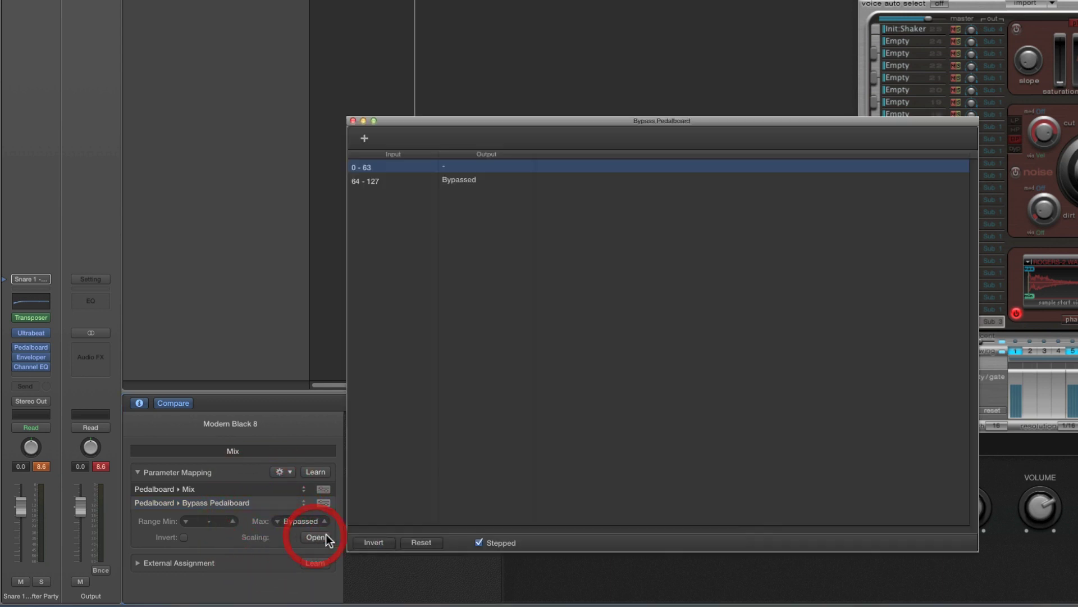
pyautogui.click(479, 542)
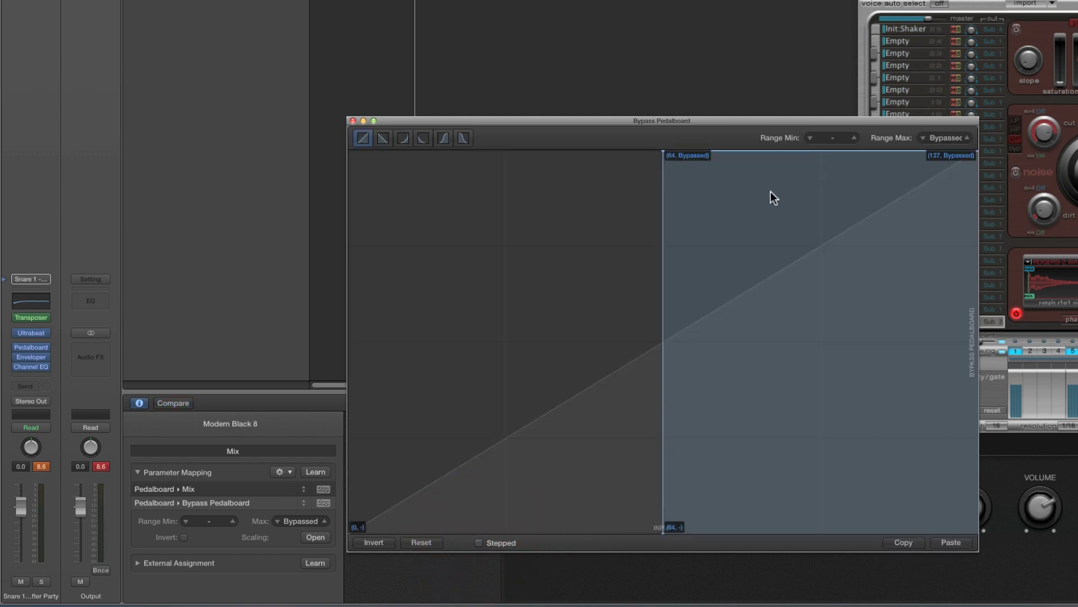
# Arrange the scaling graph beside the Pedalboard window and sweep the Mix control past its midpoint and back to check where the bypass switches.
pyautogui.moveTo(677, 123); pyautogui.dragTo(326, 138)
pyautogui.click(650, 267)
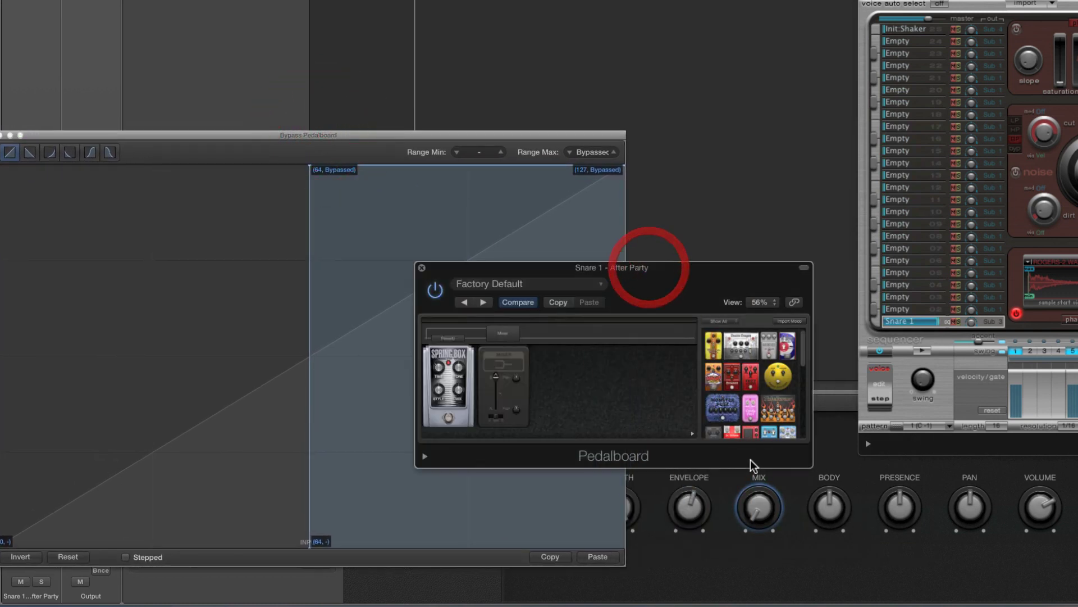
pyautogui.click(758, 513)
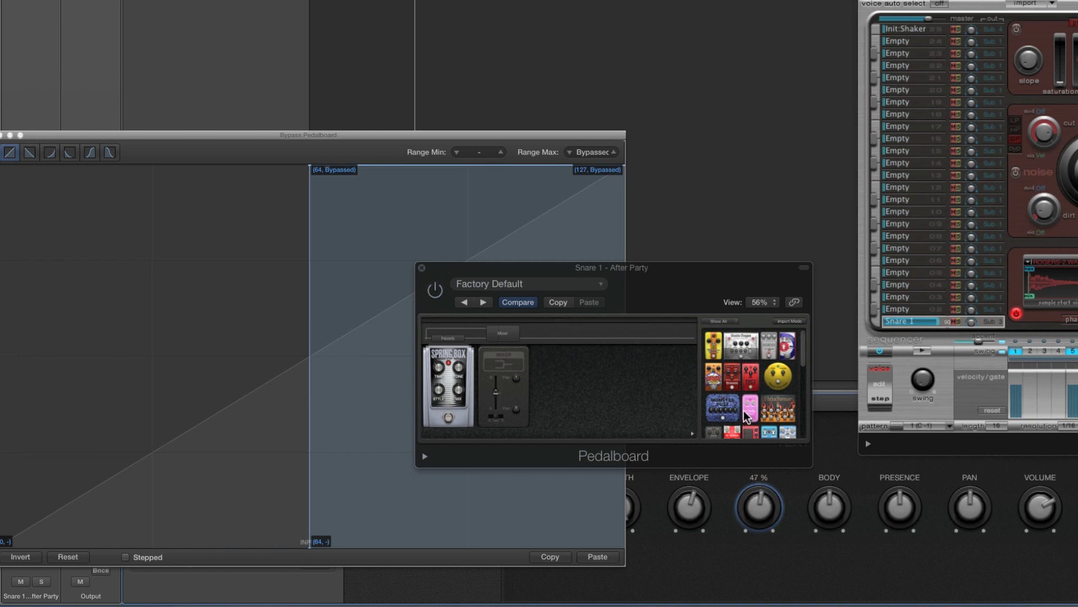
pyautogui.moveTo(294, 135); pyautogui.dragTo(401, 110)
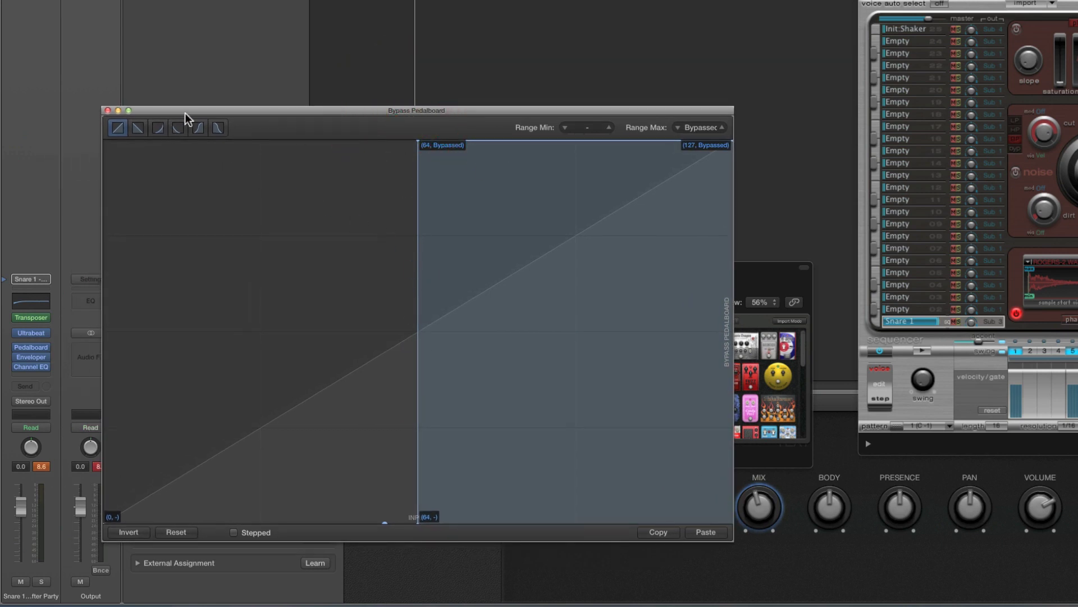
pyautogui.moveTo(185, 112); pyautogui.dragTo(320, 4)
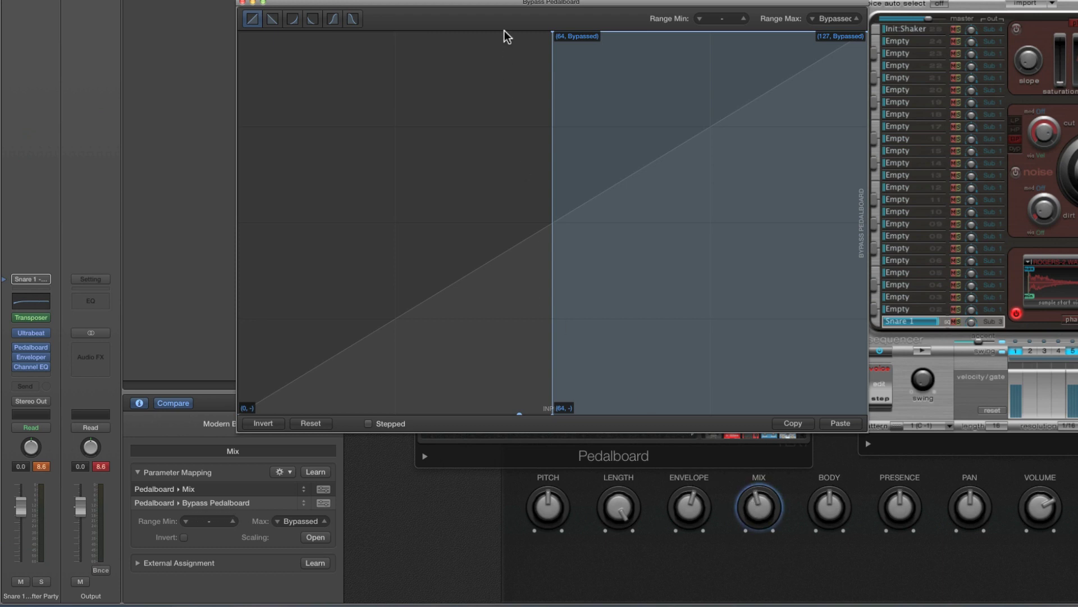
pyautogui.moveTo(496, 4); pyautogui.dragTo(423, 25)
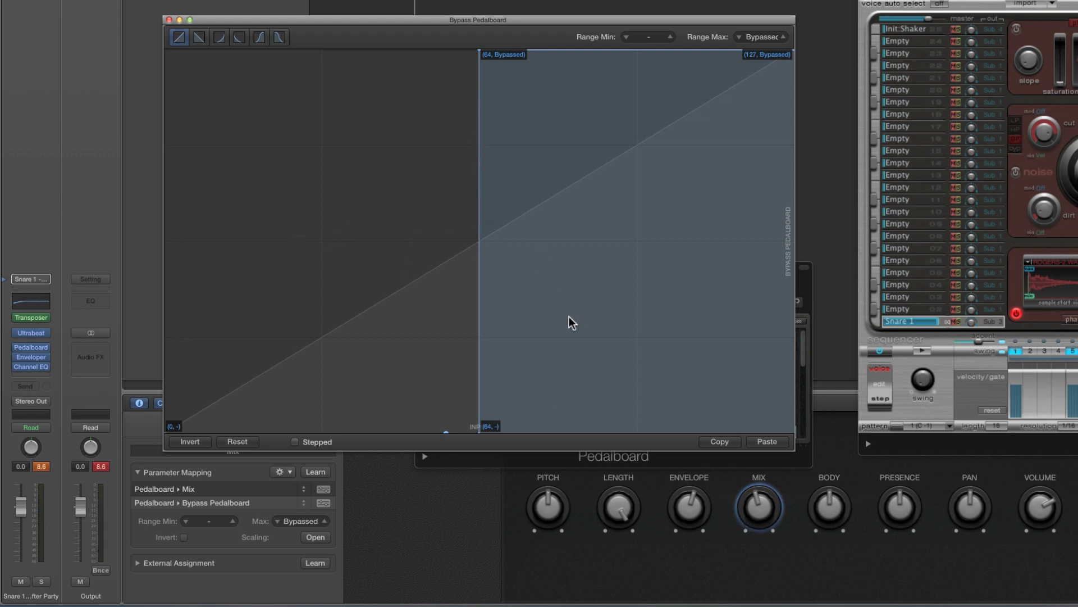
pyautogui.moveTo(755, 497); pyautogui.dragTo(769, 586)
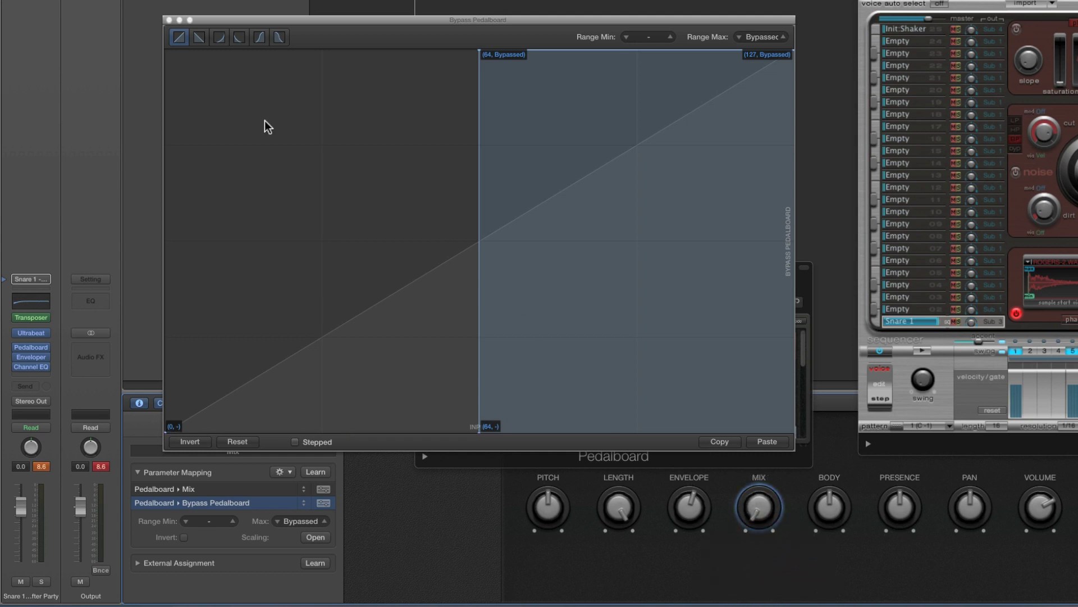
# Close the Bypass Pedalboard scaling graph and the Pedalboard and Ultrabeat plug-in windows.
pyautogui.click(169, 21)
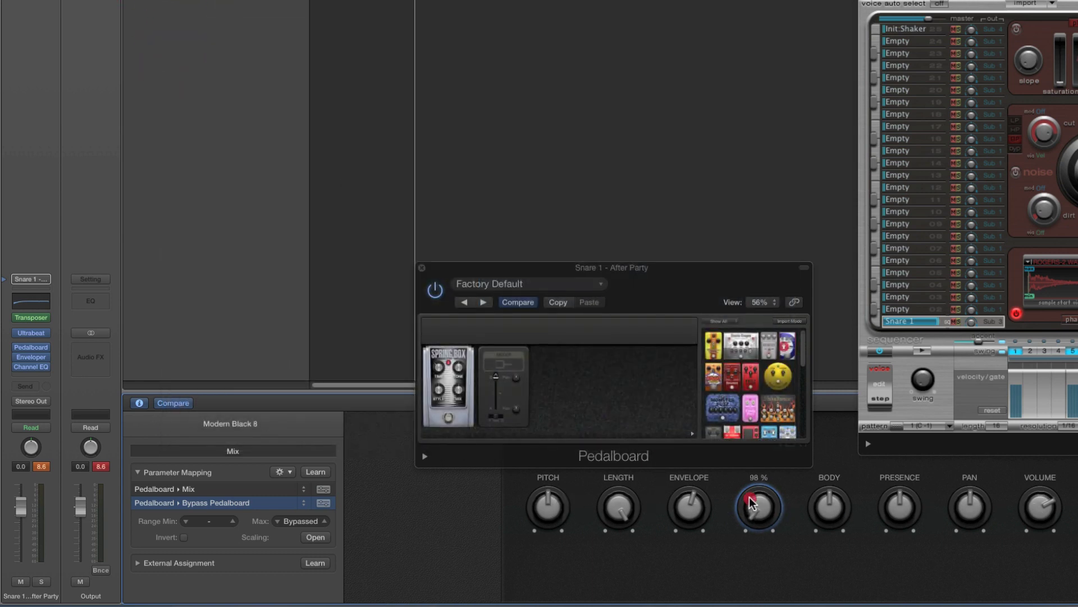
pyautogui.click(758, 529)
pyautogui.click(421, 268)
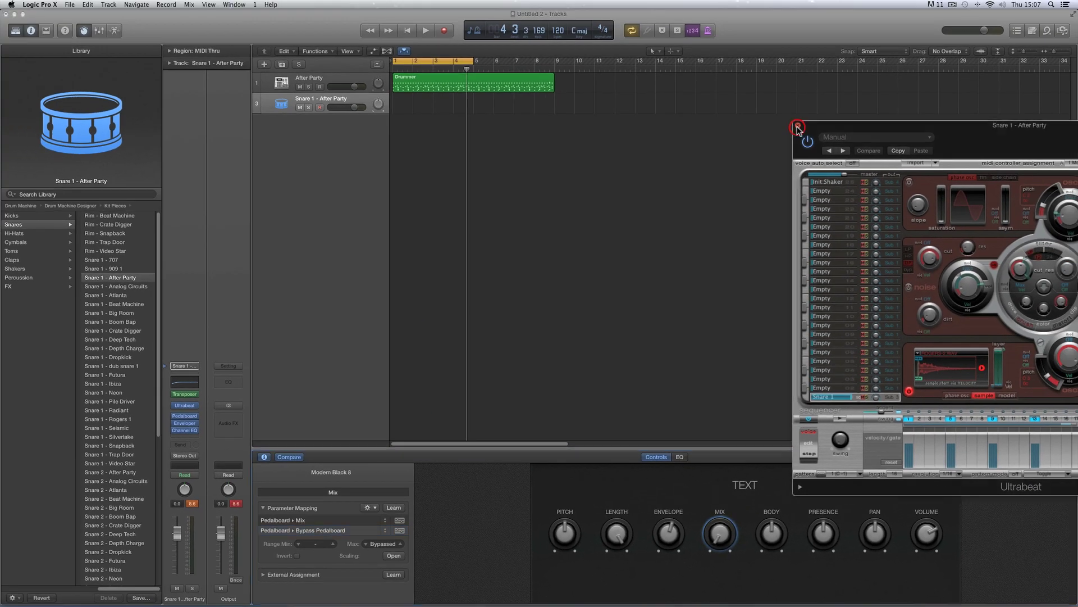
pyautogui.click(799, 126)
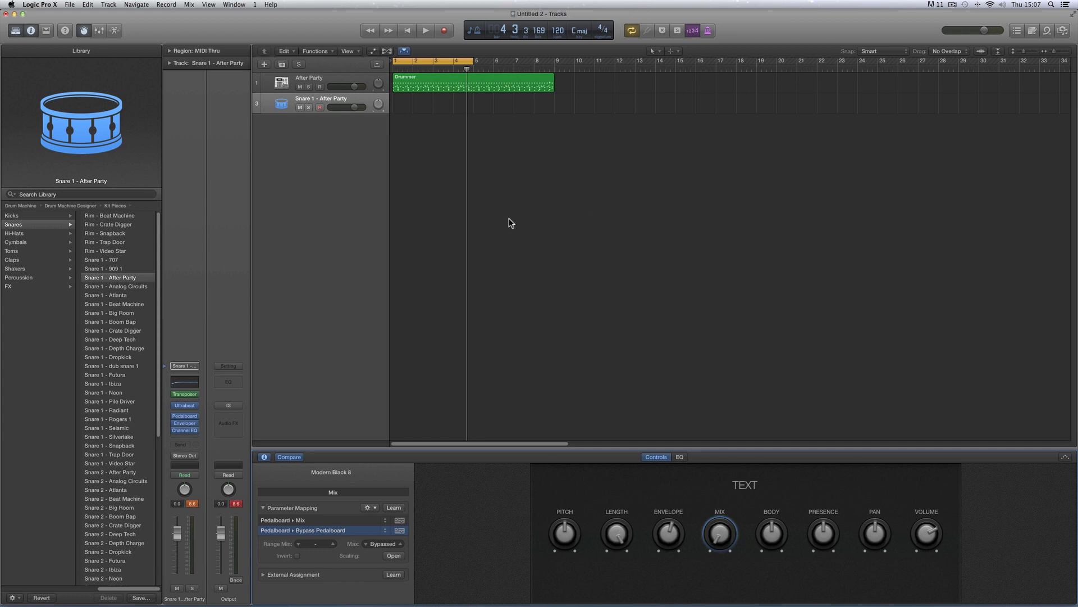
# Create a new software instrument track and load the Hi-Hat 1 - Beat Machine patch from the Drum Machine Designer kit pieces.
pyautogui.click(264, 65)
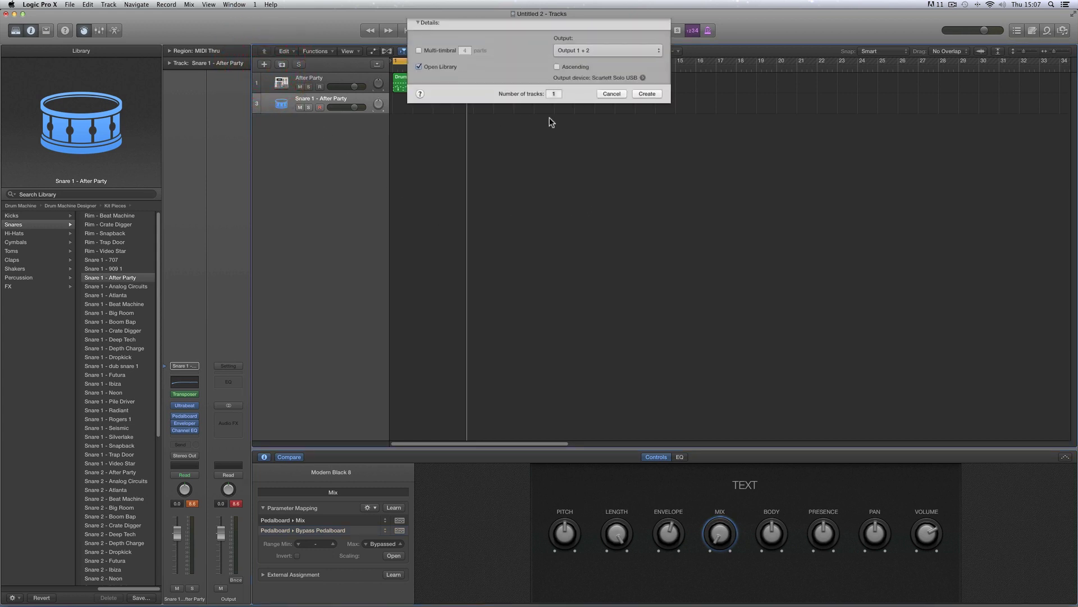
pyautogui.click(646, 143)
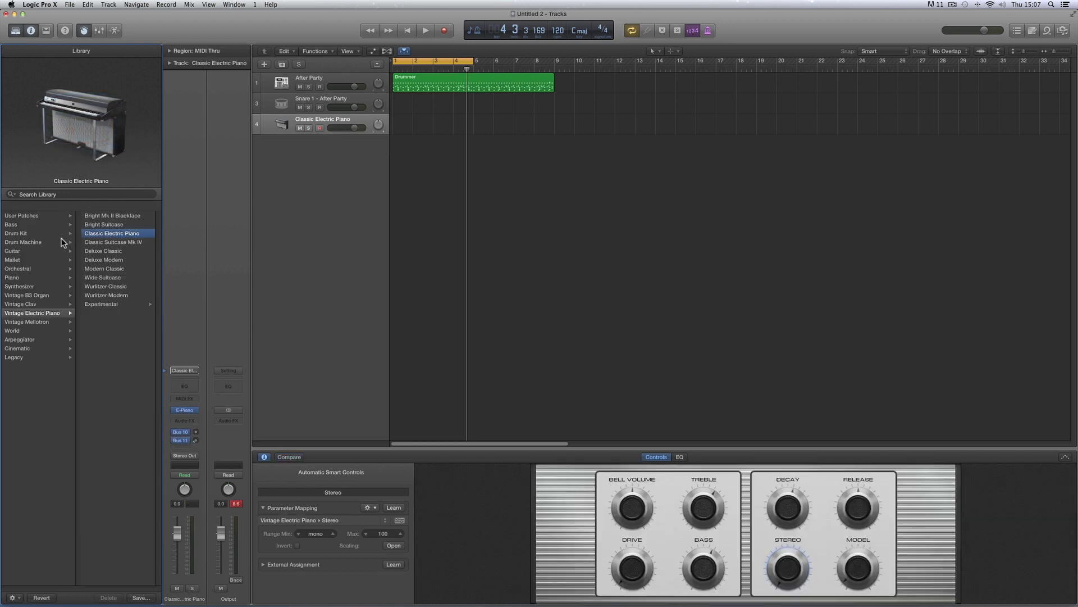
pyautogui.click(34, 242)
pyautogui.click(92, 217)
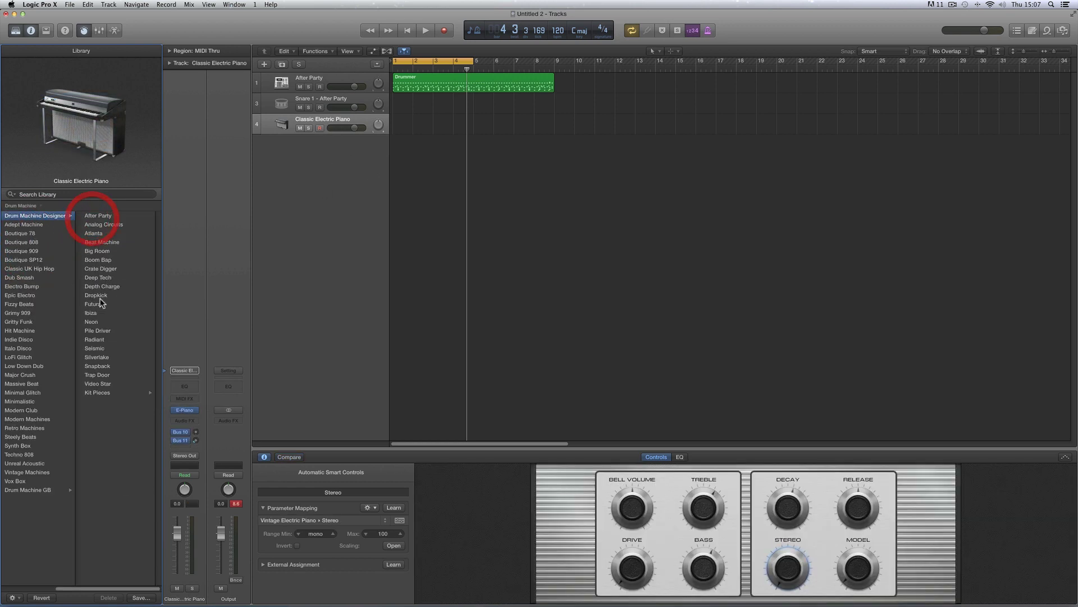
pyautogui.click(113, 392)
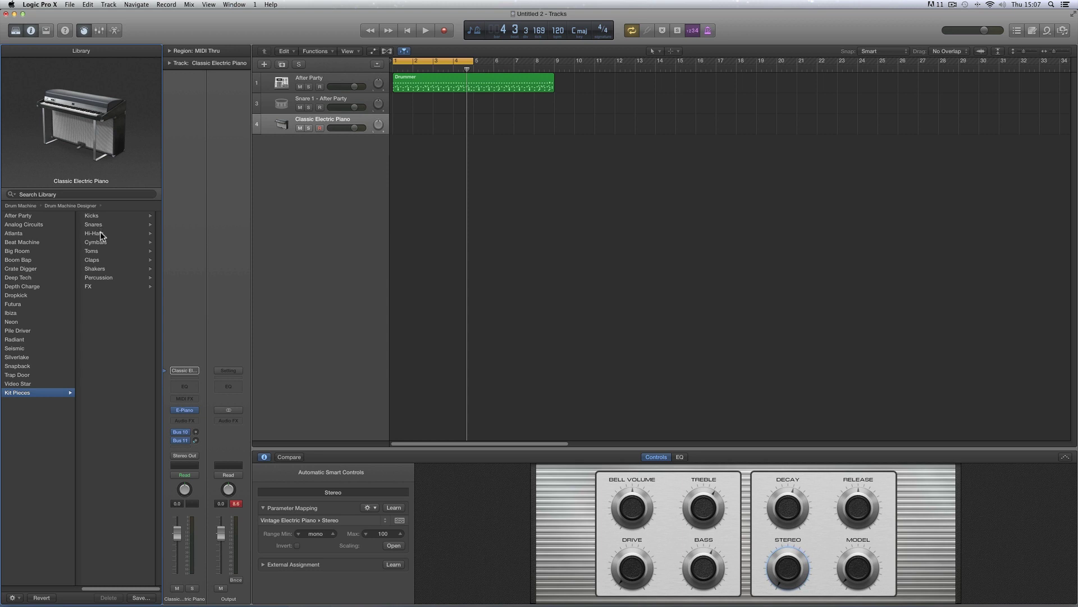
pyautogui.click(100, 234)
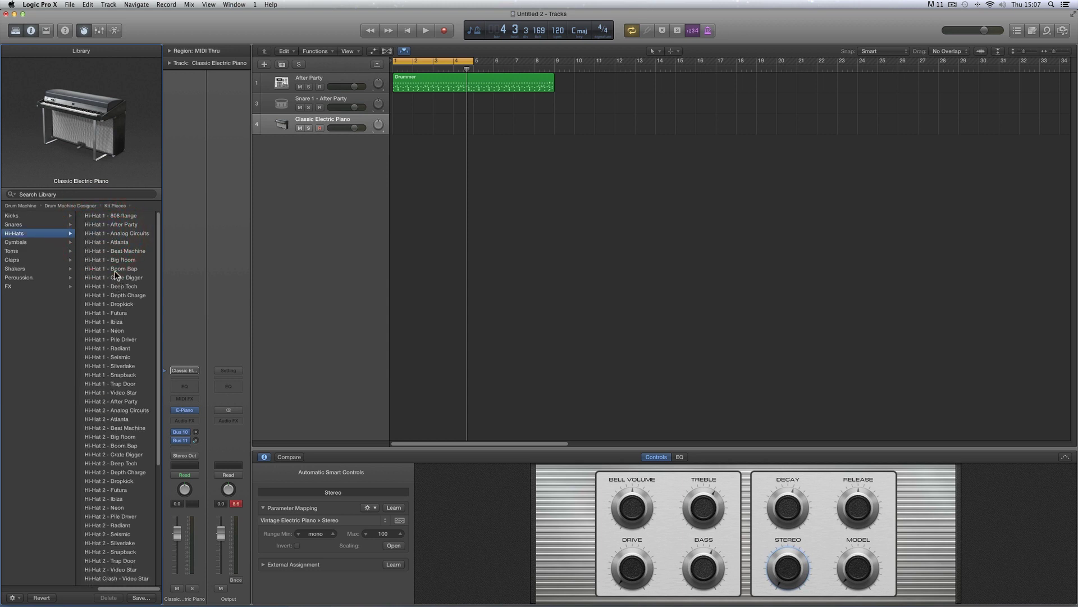
pyautogui.click(113, 252)
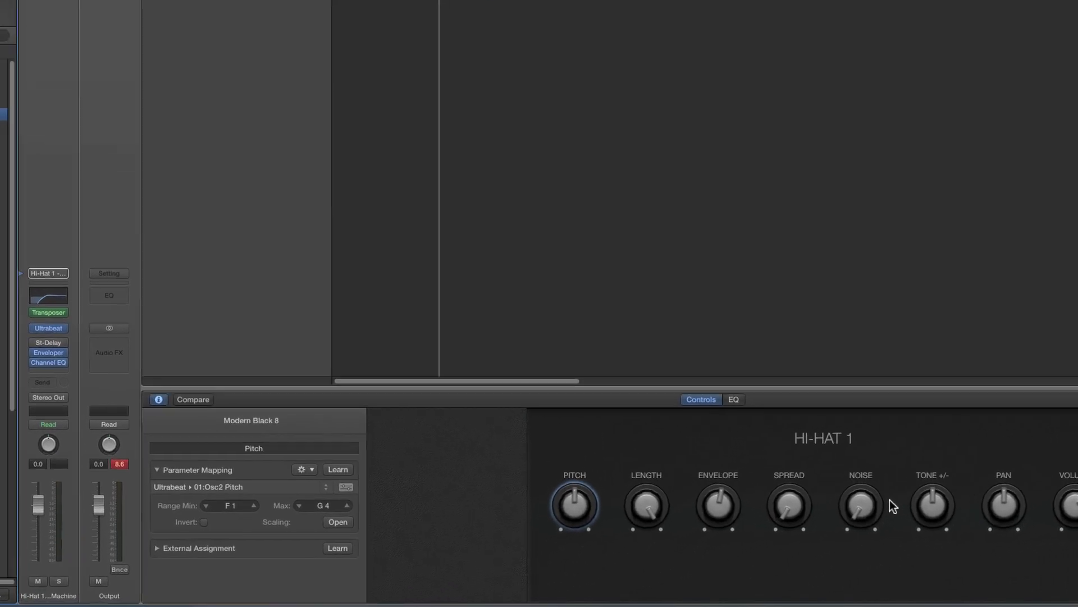
# Inspect the Spread control's mappings and turn it slightly with the Stereo Delay plug-in open to check its automatic bypass.
pyautogui.click(791, 505)
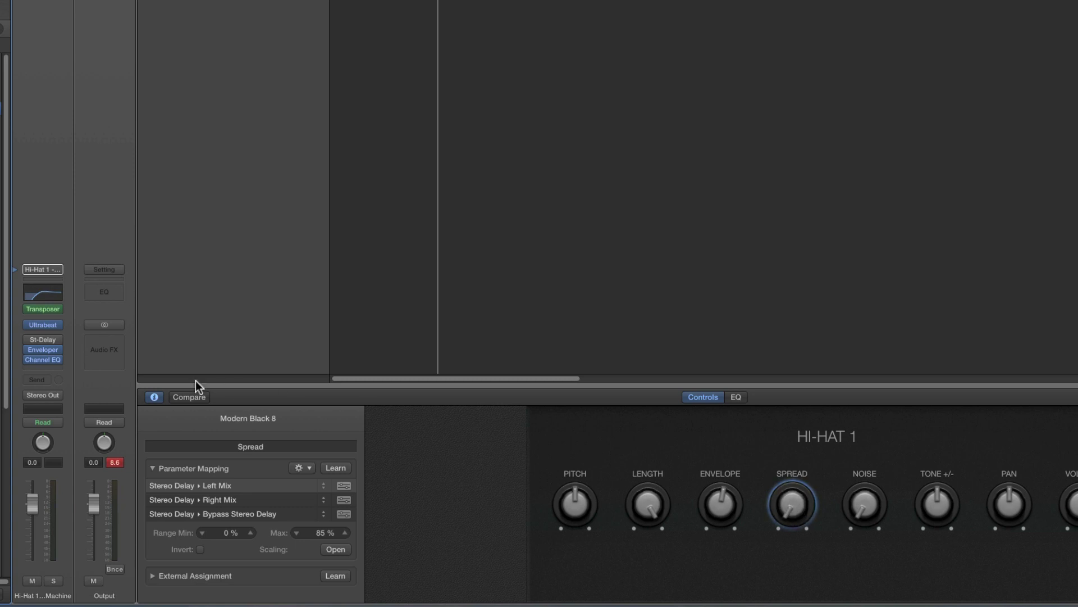
pyautogui.moveTo(55, 349)
pyautogui.click(44, 341)
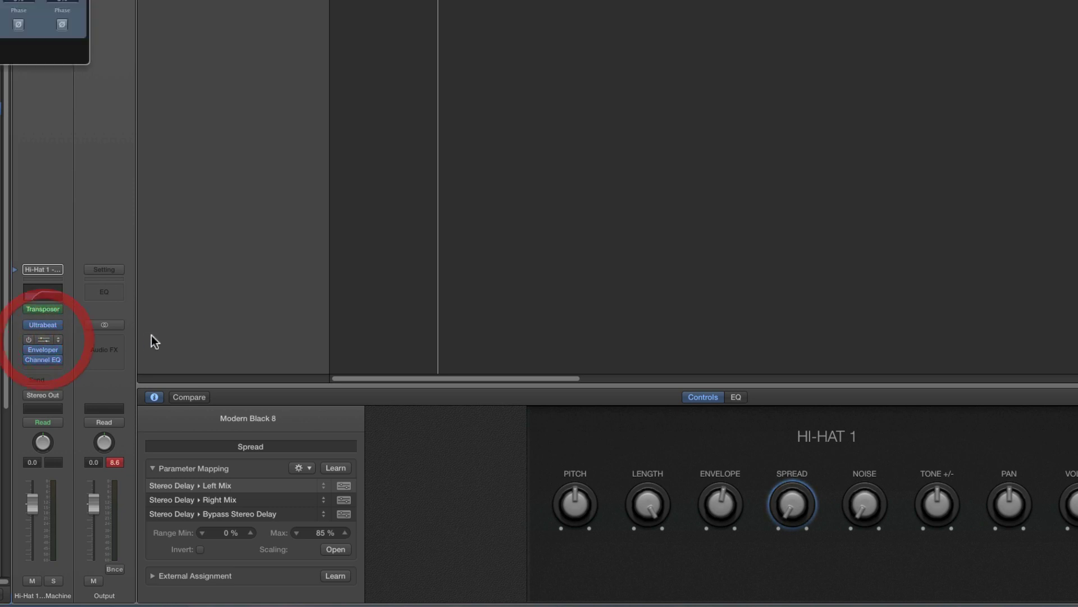
pyautogui.moveTo(60, 2); pyautogui.dragTo(549, 317)
pyautogui.click(790, 507)
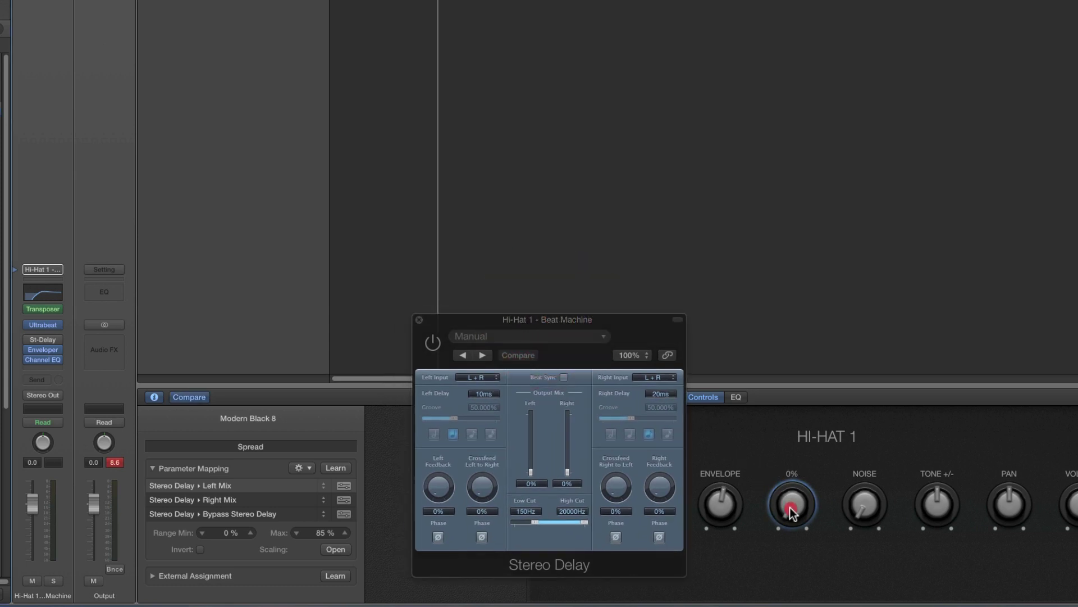
pyautogui.moveTo(792, 512); pyautogui.dragTo(794, 511)
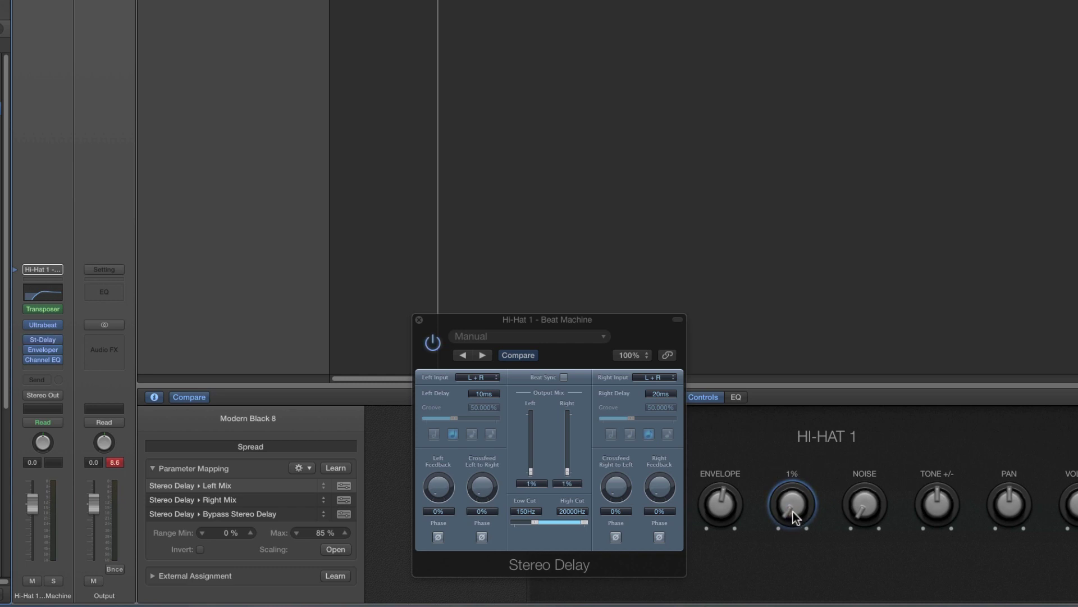
pyautogui.click(419, 319)
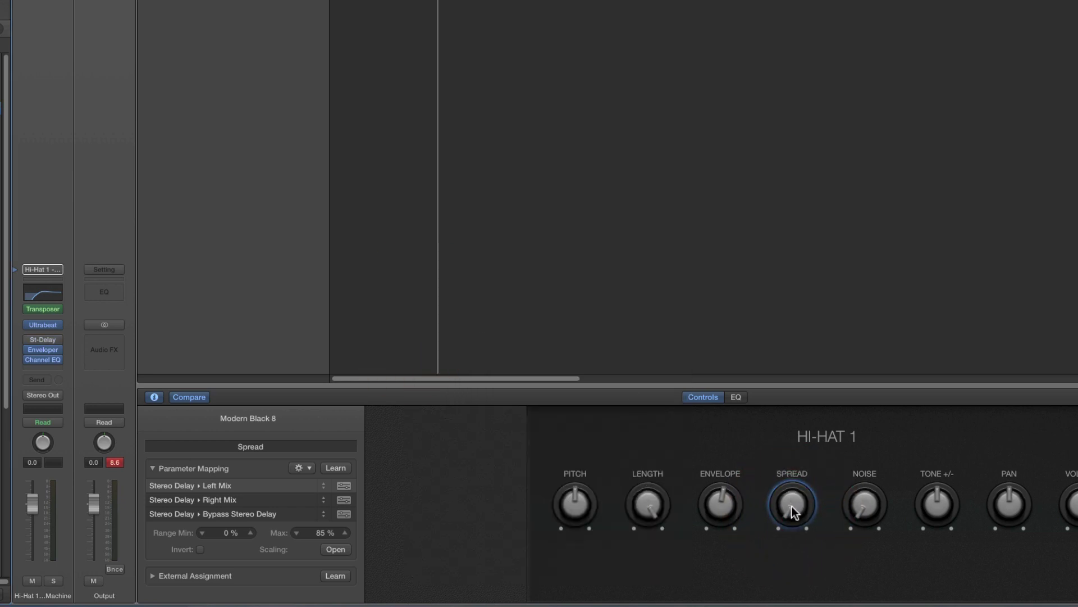
# Copy the scaling curve of the Spread control's Bypass Stereo Delay mapping and close the graph.
pyautogui.click(242, 514)
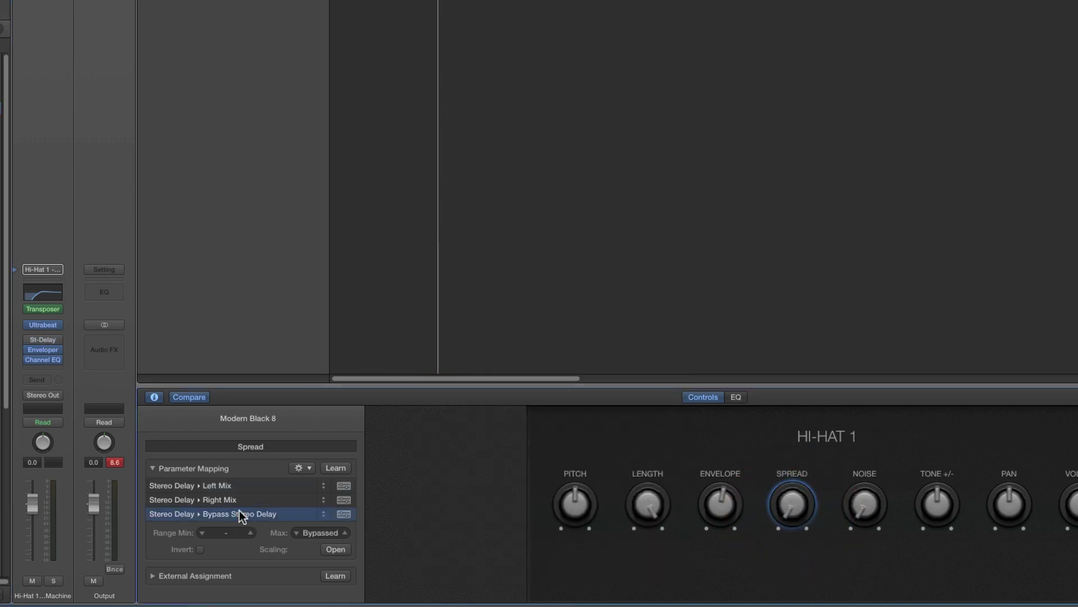
pyautogui.click(335, 549)
pyautogui.moveTo(247, 8); pyautogui.dragTo(498, 71)
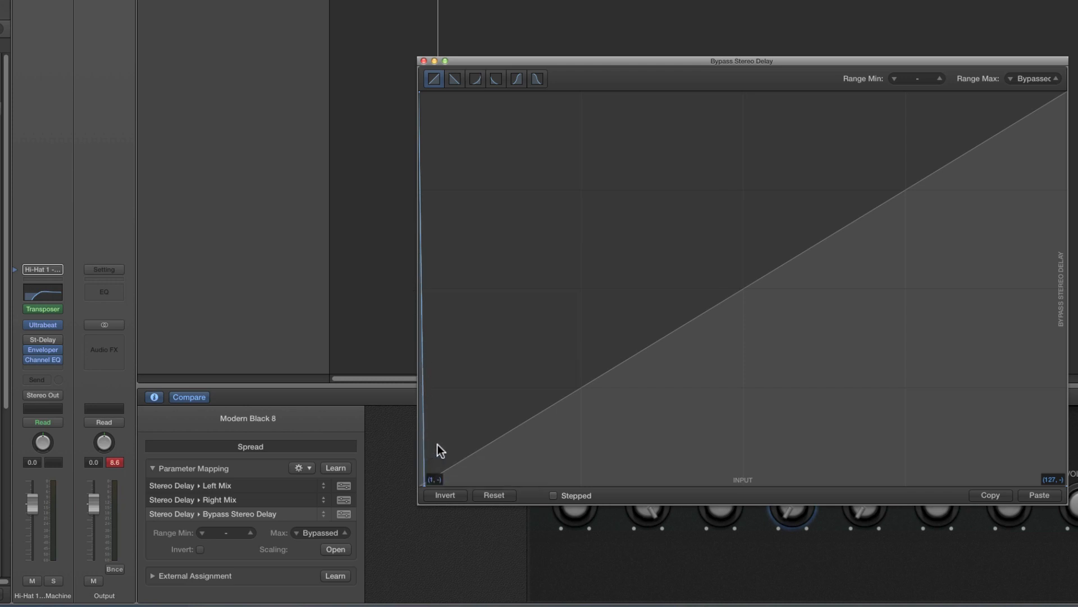
pyautogui.click(1002, 496)
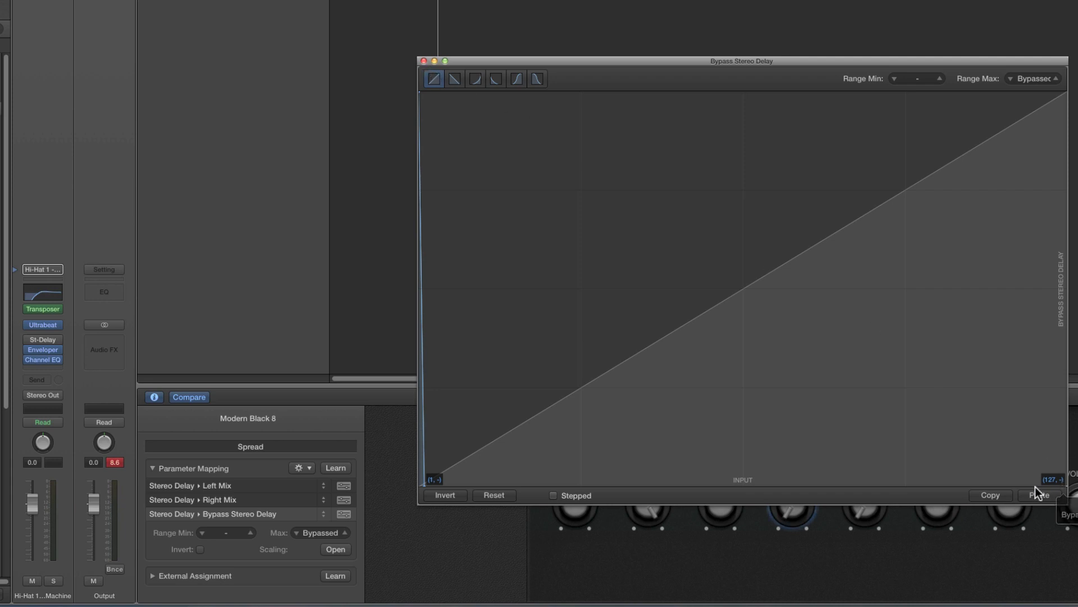
pyautogui.click(1001, 493)
pyautogui.click(424, 61)
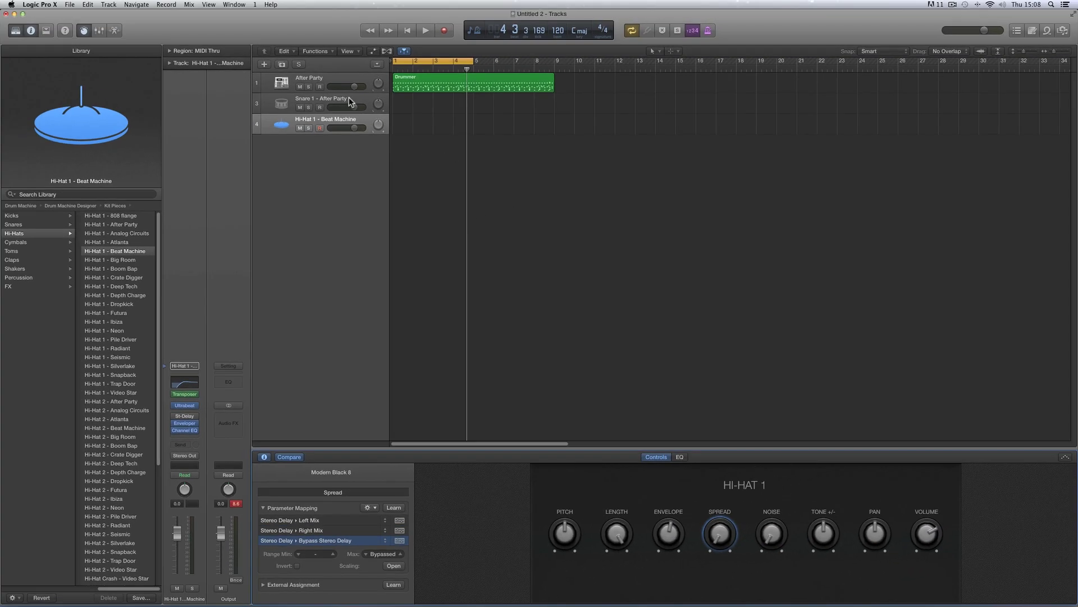
# Paste the copied scaling curve into the snare Mix control's Bypass Pedalboard mapping and close the scaling graph.
pyautogui.click(347, 101)
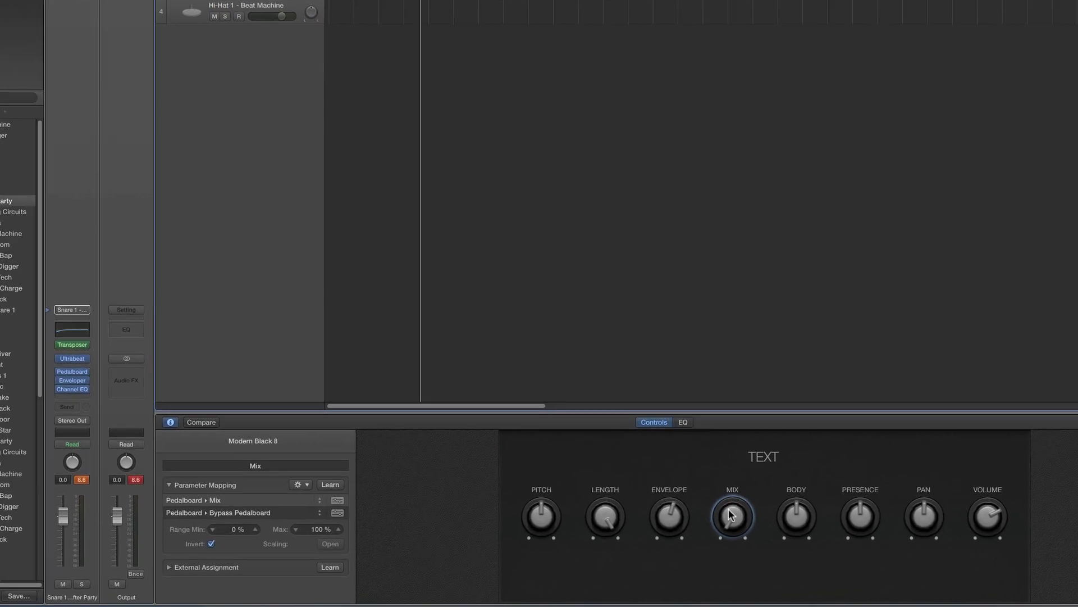
pyautogui.click(717, 535)
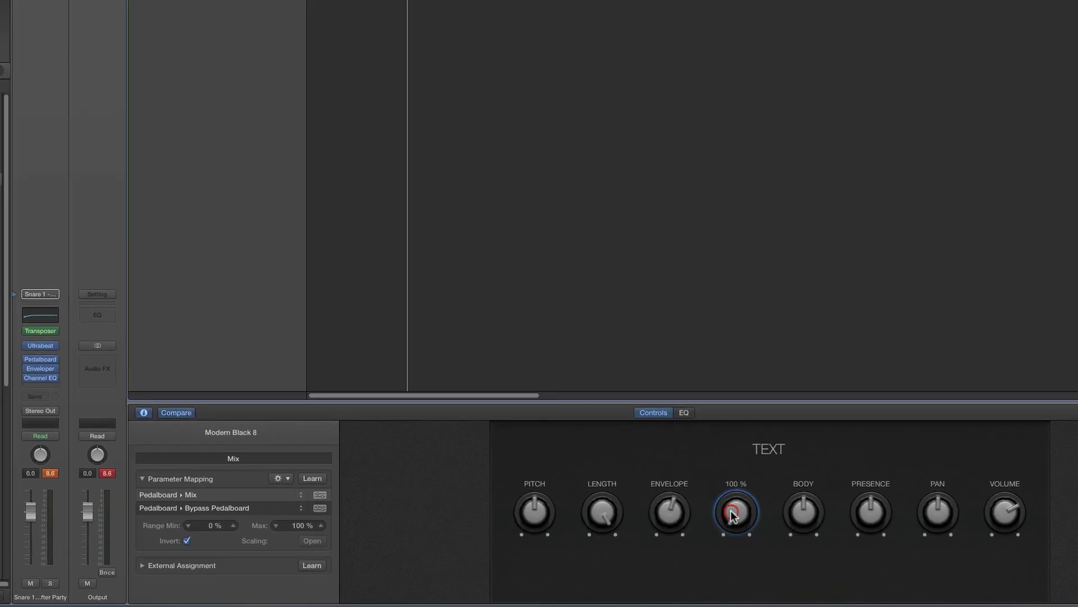
pyautogui.click(221, 509)
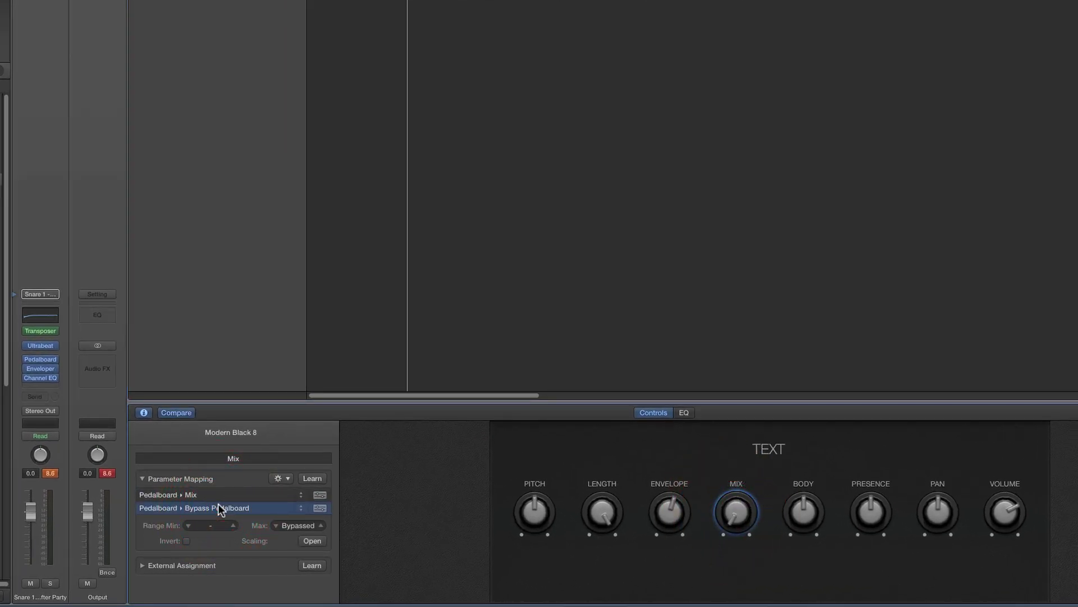
pyautogui.click(312, 541)
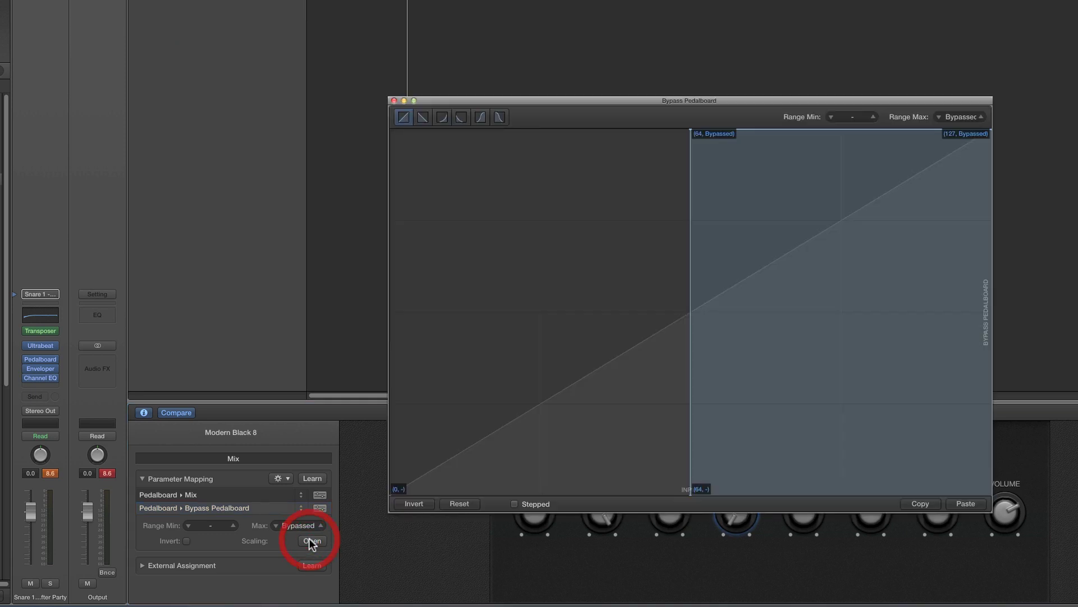
pyautogui.click(963, 503)
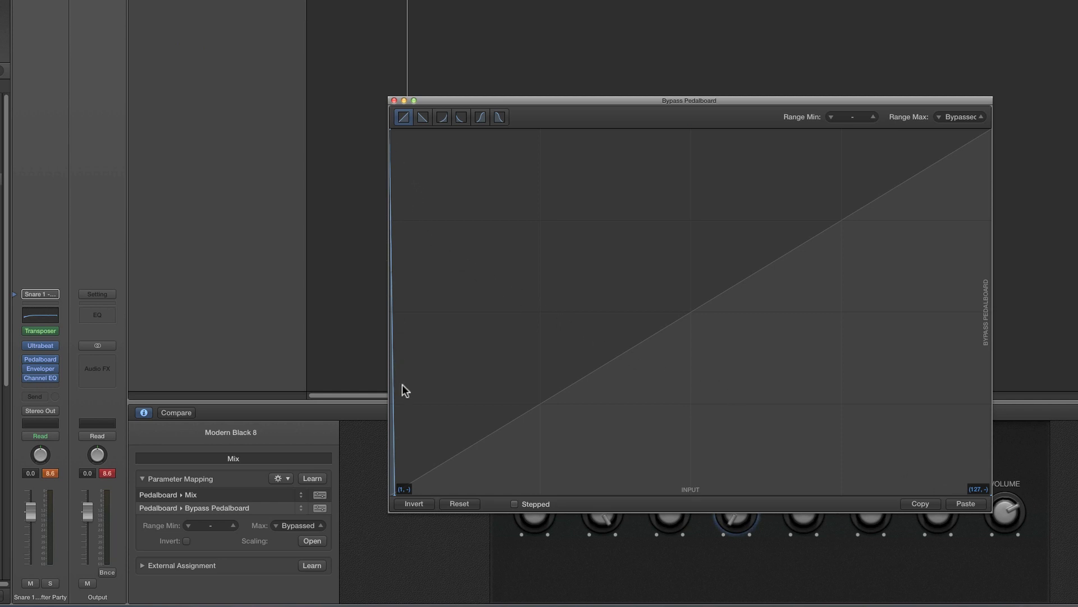
pyautogui.click(393, 101)
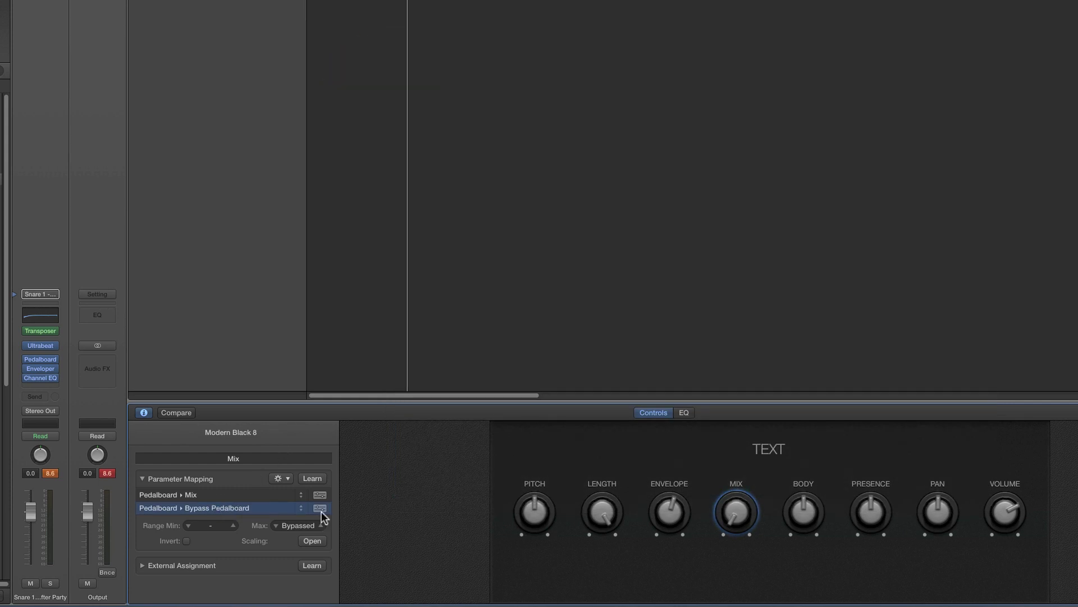
# Delete the Hi-Hat 1 - Beat Machine track.
pyautogui.click(265, 60)
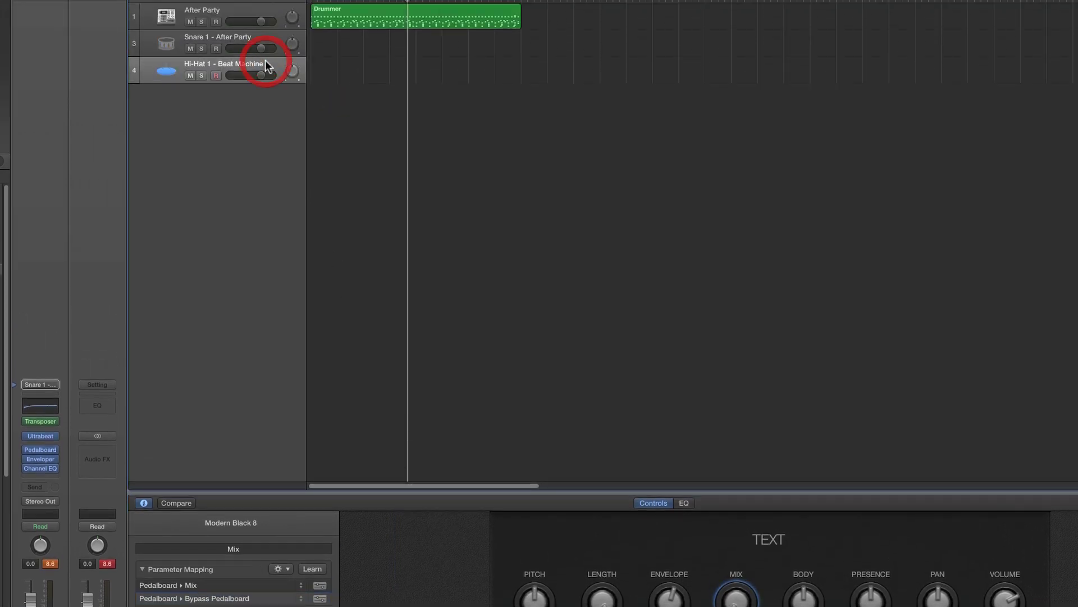
pyautogui.press('super+BackSpace')
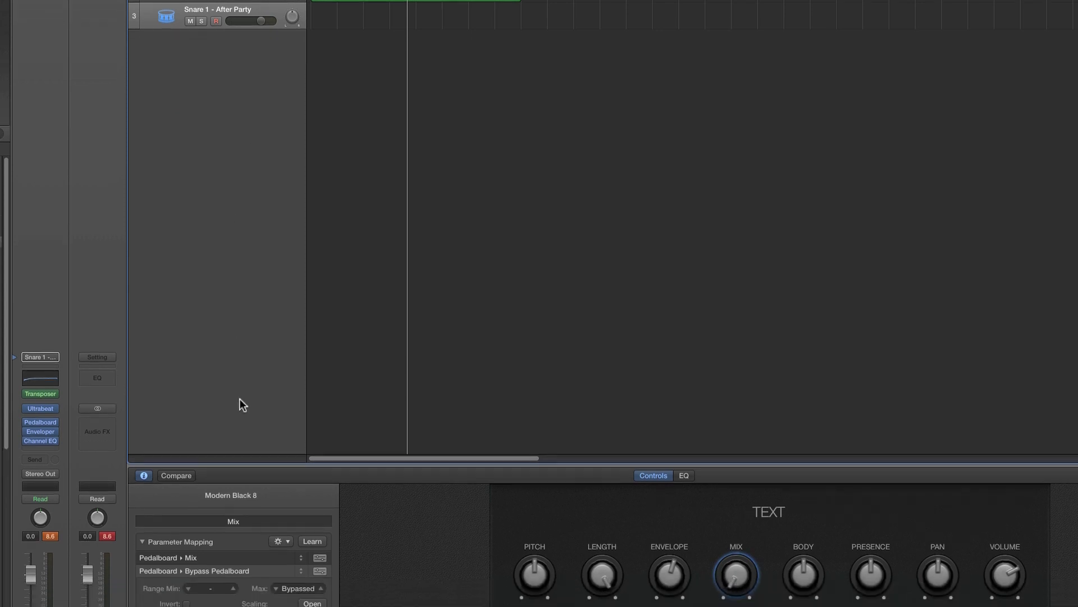
# Turn the Mix control up and back down with the snare's Pedalboard plug-in open to check its automatic bypass.
pyautogui.click(44, 362)
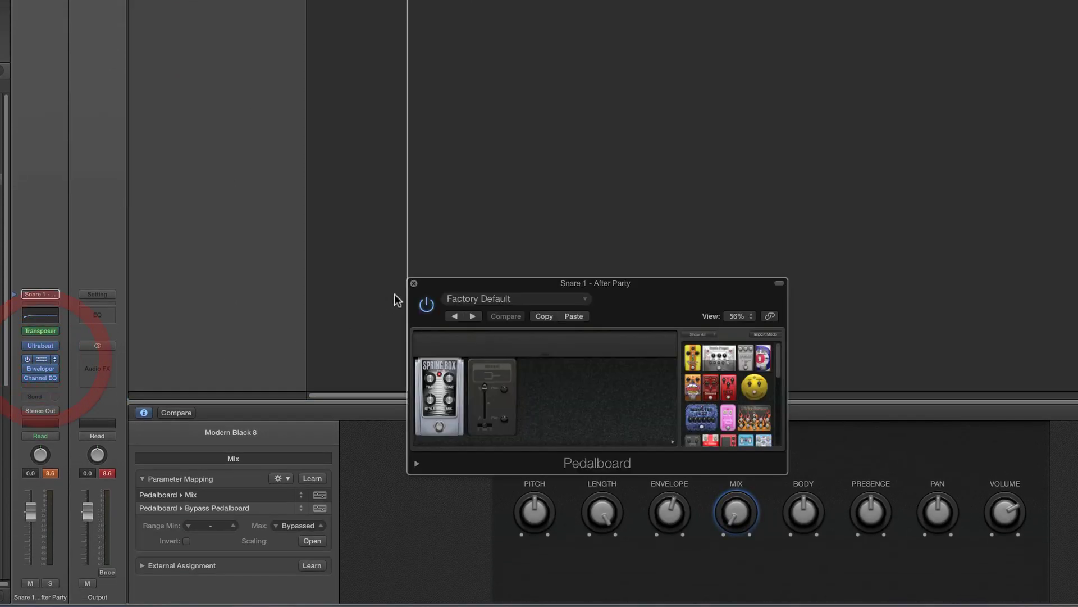
pyautogui.moveTo(474, 281); pyautogui.dragTo(530, 281)
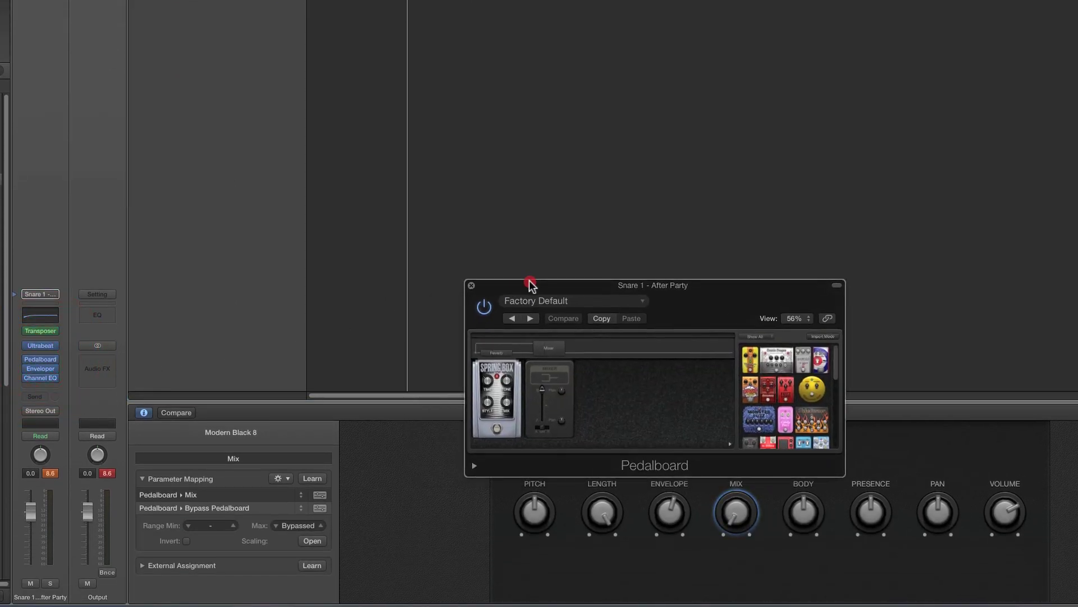
pyautogui.click(732, 512)
pyautogui.moveTo(732, 512)
pyautogui.mouseDown()
pyautogui.moveTo(751, 537)
pyautogui.moveTo(730, 502)
pyautogui.moveTo(739, 433)
pyautogui.mouseUp()
pyautogui.moveTo(738, 482); pyautogui.dragTo(742, 533)
pyautogui.click(472, 285)
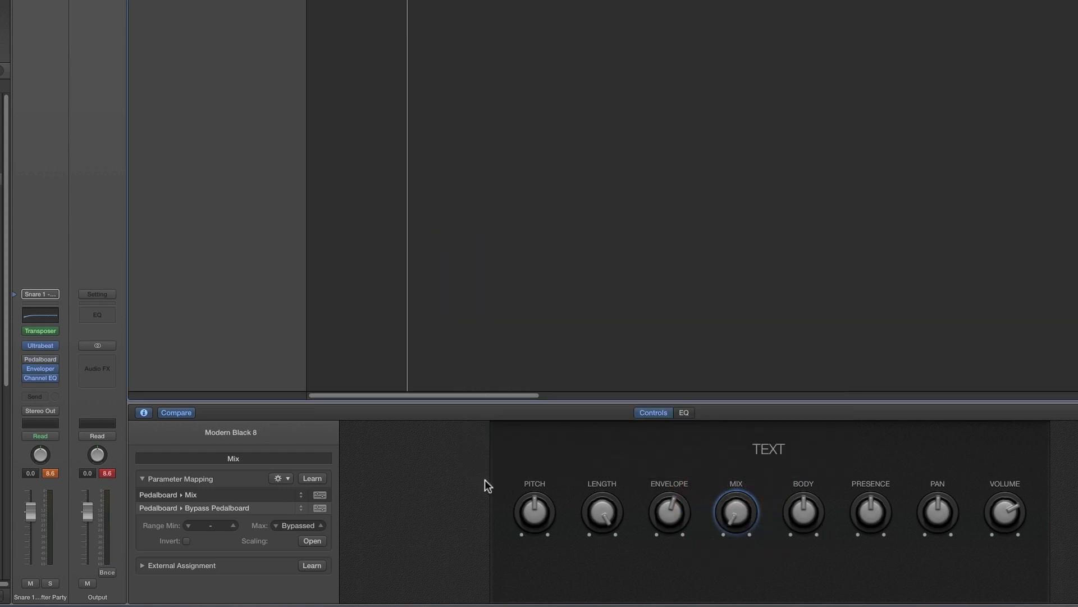
# Rename the snare's Mix Smart Control as "spring".
pyautogui.click(735, 514)
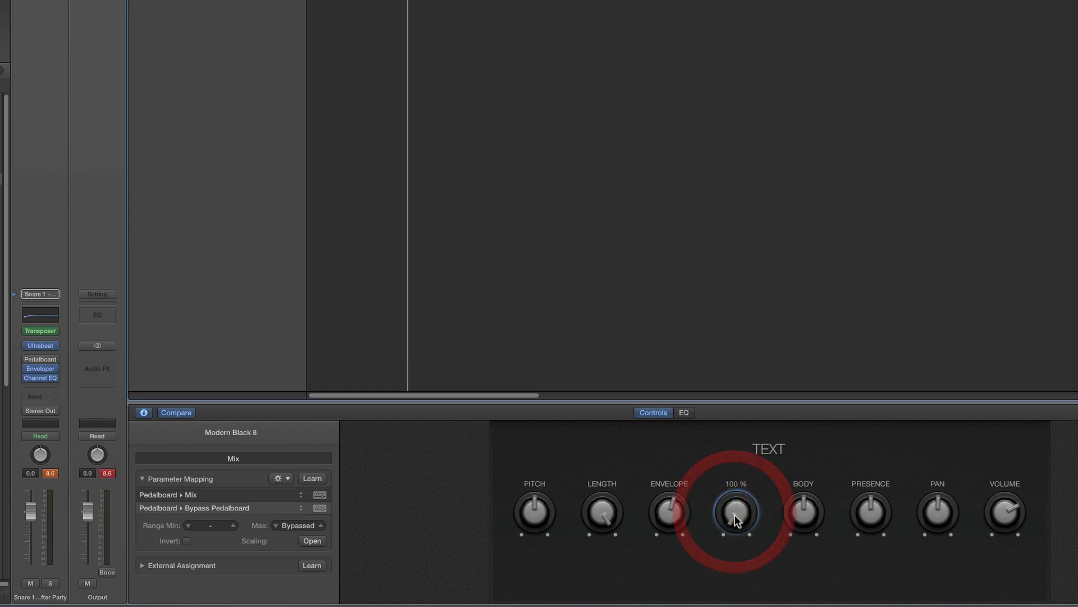
pyautogui.click(235, 458)
pyautogui.write('s')
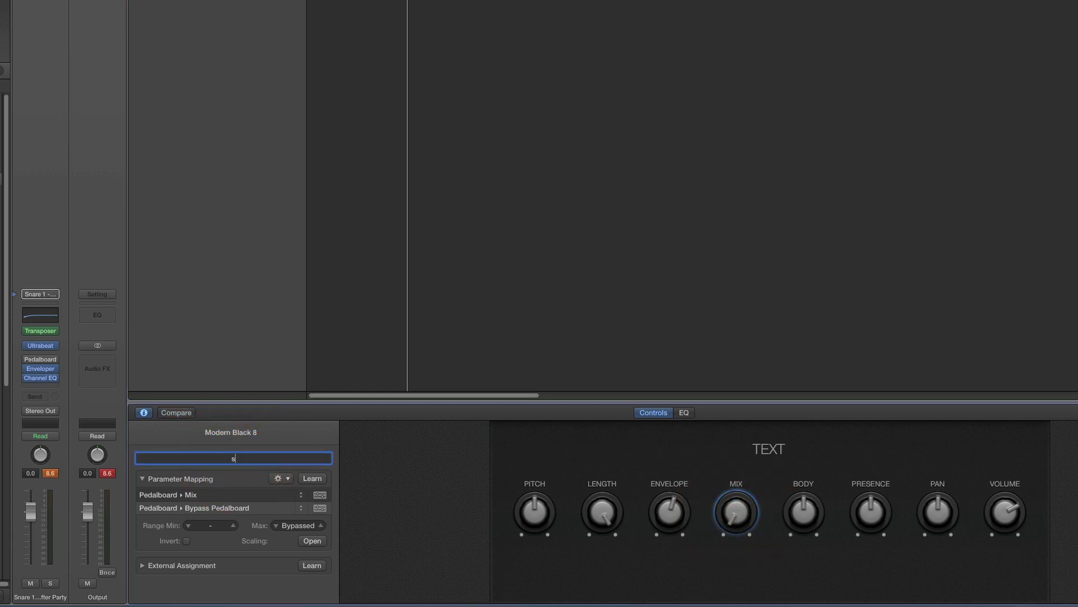
pyautogui.write('pring')
pyautogui.press('Return')
# Rename the Smart Controls layout's Text title as "snare 1".
pyautogui.click(770, 450)
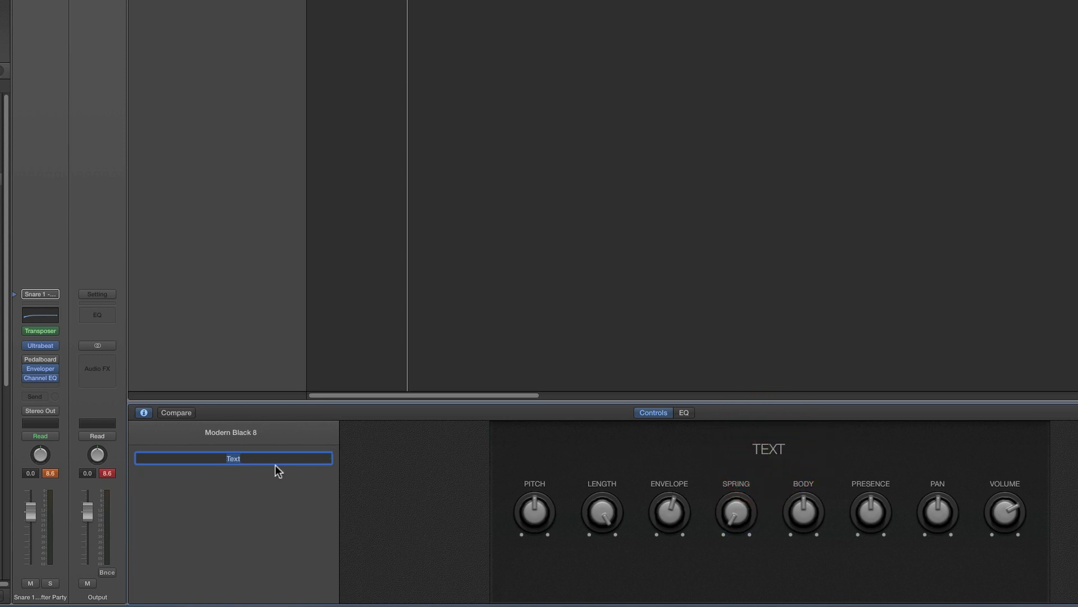
pyautogui.write('snare 1')
pyautogui.press('Return')
pyautogui.click(319, 496)
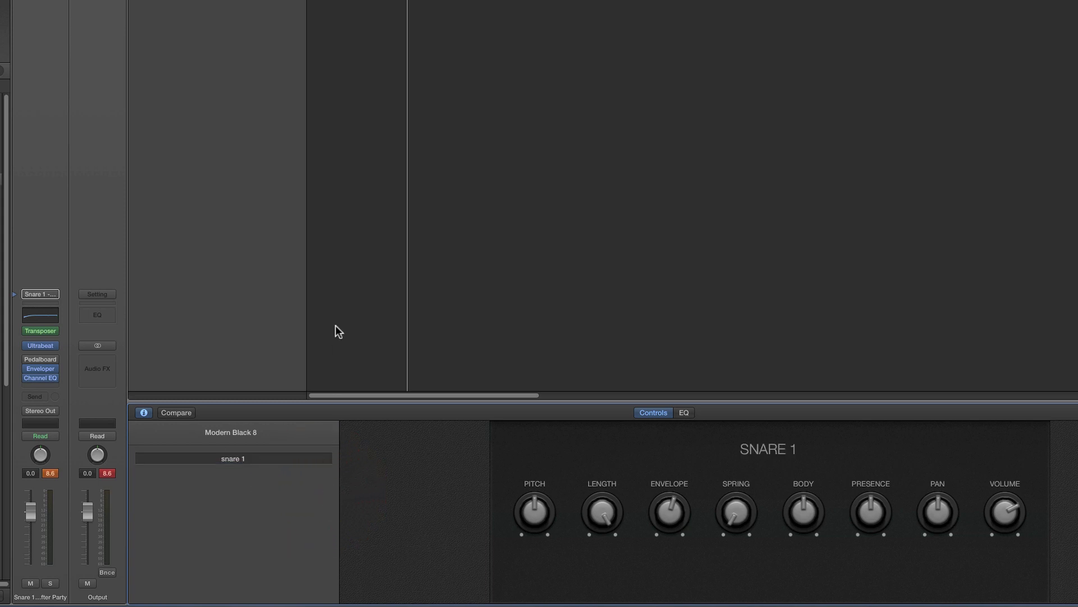
# Show the snare's Ultrabeat plug-in above the Smart Controls and hide the Smart Controls inspector.
pyautogui.click(42, 346)
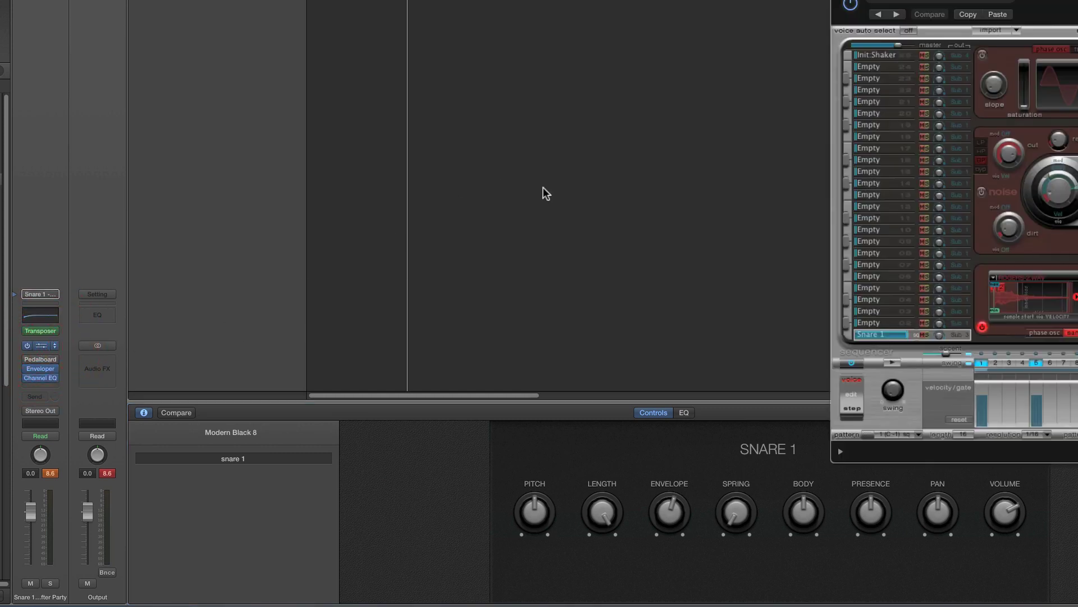
pyautogui.moveTo(842, 453); pyautogui.dragTo(453, 433)
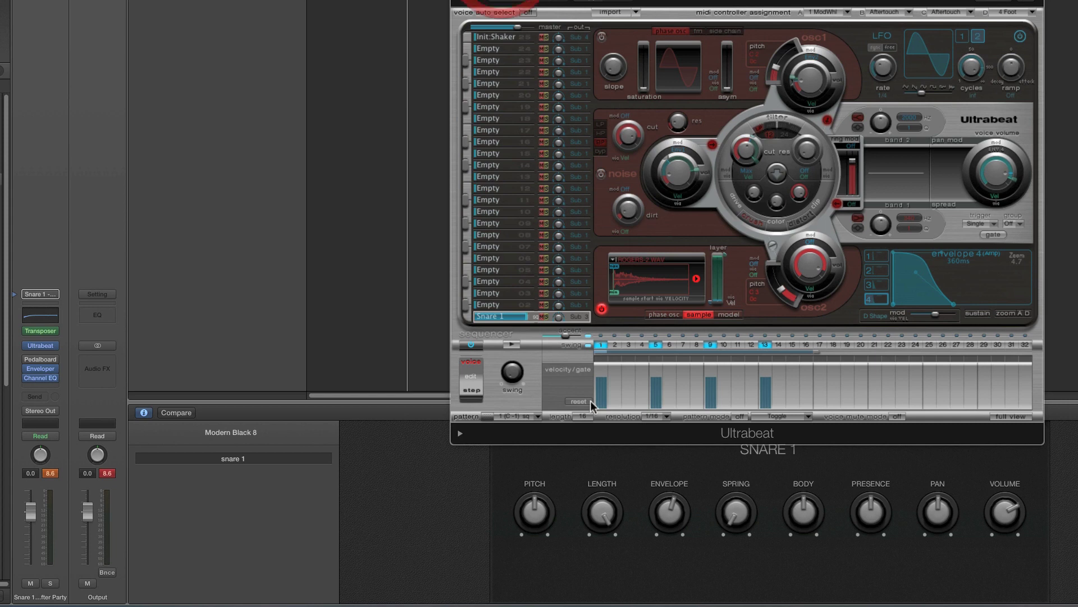
pyautogui.click(144, 412)
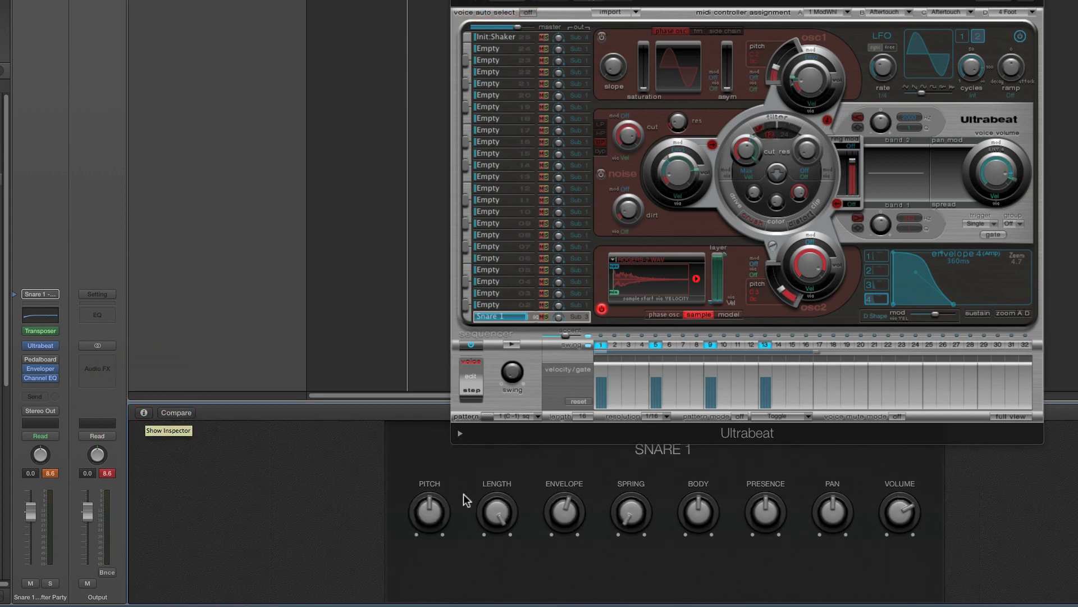
# Adjust the Pitch, Envelope, Body and Presence controls while the Ultrabeat sequencer pattern plays, and stop playback.
pyautogui.click(512, 345)
pyautogui.moveTo(429, 509); pyautogui.dragTo(464, 386)
pyautogui.moveTo(565, 512); pyautogui.dragTo(621, 397)
pyautogui.moveTo(698, 510)
pyautogui.mouseDown()
pyautogui.moveTo(702, 434)
pyautogui.moveTo(703, 508)
pyautogui.moveTo(722, 580)
pyautogui.moveTo(701, 507)
pyautogui.mouseUp()
pyautogui.moveTo(769, 514)
pyautogui.mouseDown()
pyautogui.moveTo(771, 438)
pyautogui.moveTo(779, 567)
pyautogui.moveTo(767, 501)
pyautogui.mouseUp()
pyautogui.click(515, 345)
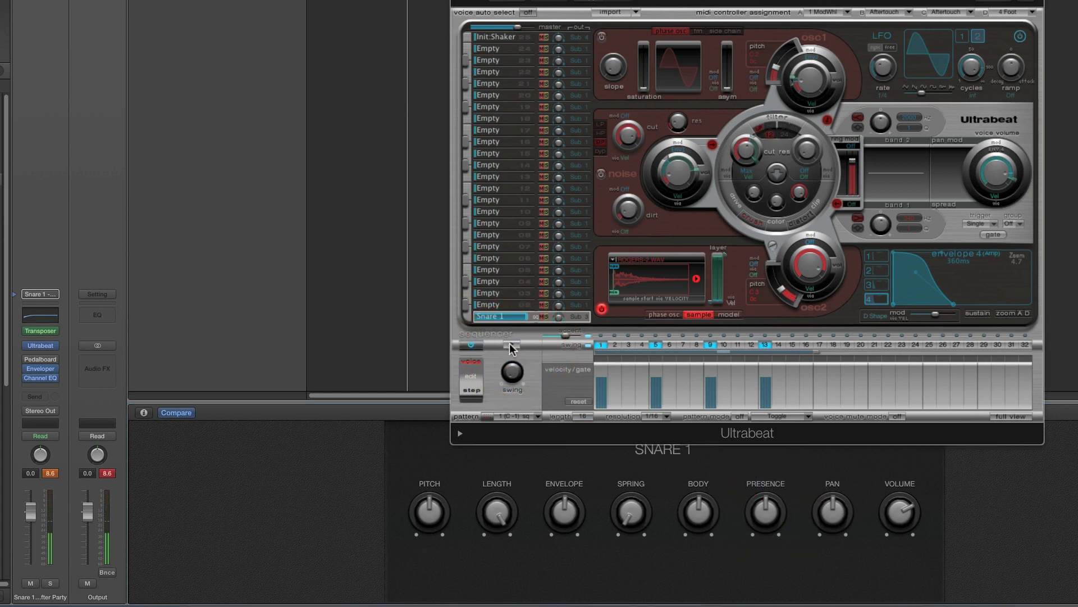
# With the Ultrabeat pattern playing, try the Pan control, return it to centre and raise the Volume control.
pyautogui.click(511, 345)
pyautogui.moveTo(833, 508)
pyautogui.mouseDown()
pyautogui.moveTo(845, 579)
pyautogui.moveTo(834, 436)
pyautogui.moveTo(835, 514)
pyautogui.mouseUp()
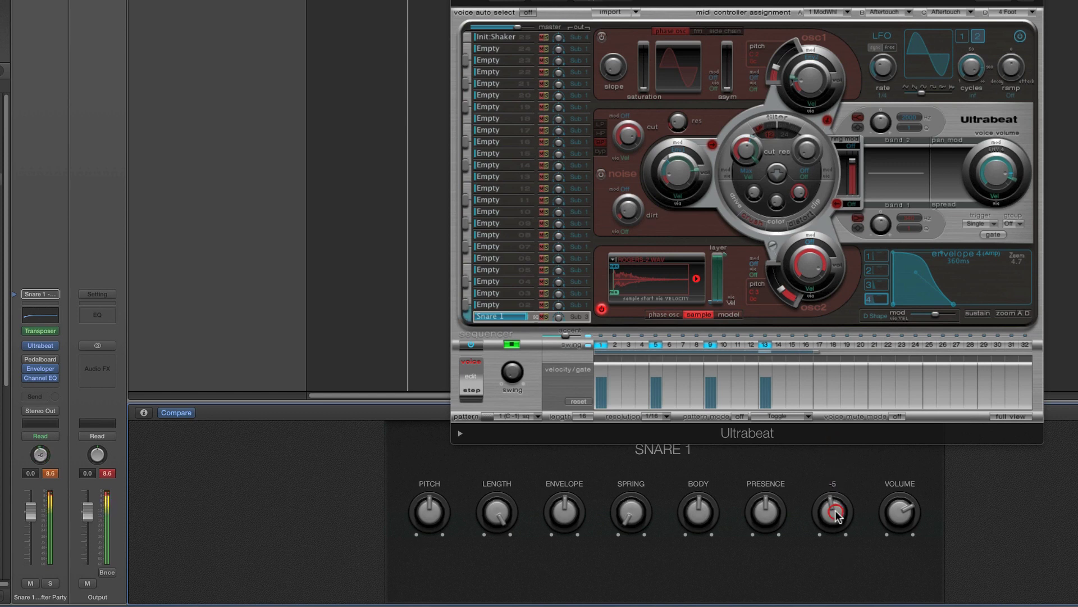
pyautogui.keyDown('alt'); pyautogui.click(834, 510); pyautogui.keyUp('alt')
pyautogui.moveTo(900, 511)
pyautogui.mouseDown()
pyautogui.moveTo(913, 584)
pyautogui.moveTo(898, 503)
pyautogui.mouseUp()
pyautogui.click(512, 345)
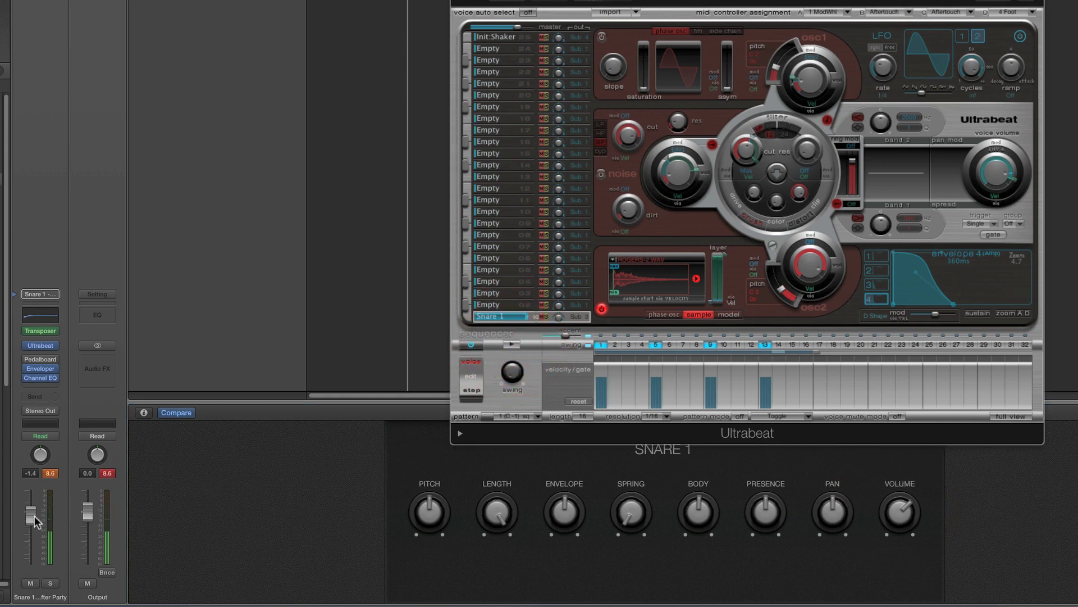
# Reset the snare channel fader to 0.0 dB and audition the Ultrabeat pattern once more.
pyautogui.keyDown('alt'); pyautogui.click(31, 514); pyautogui.keyUp('alt')
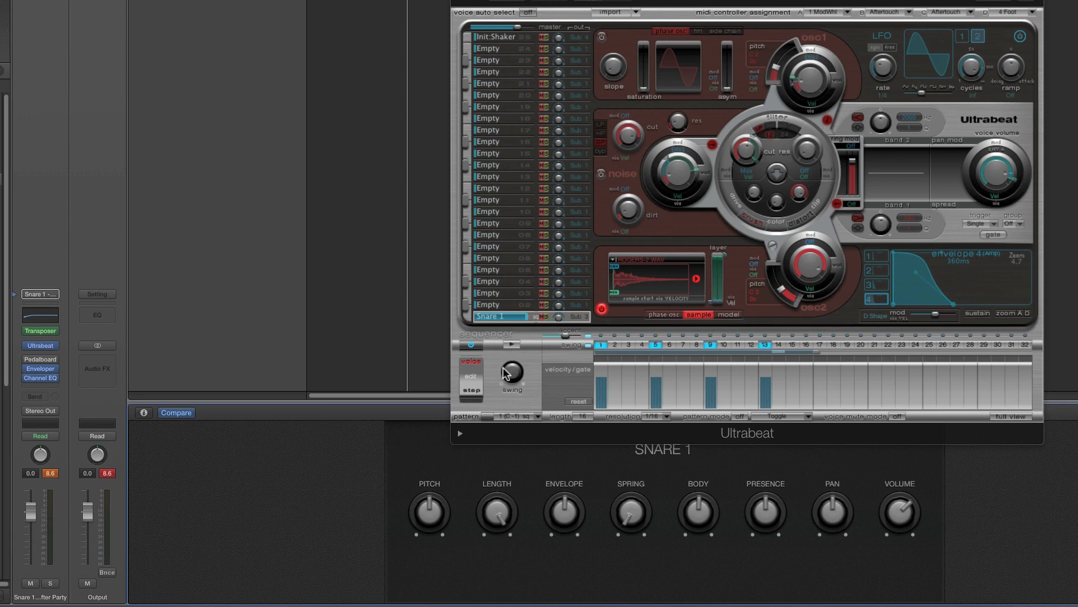
pyautogui.click(511, 345)
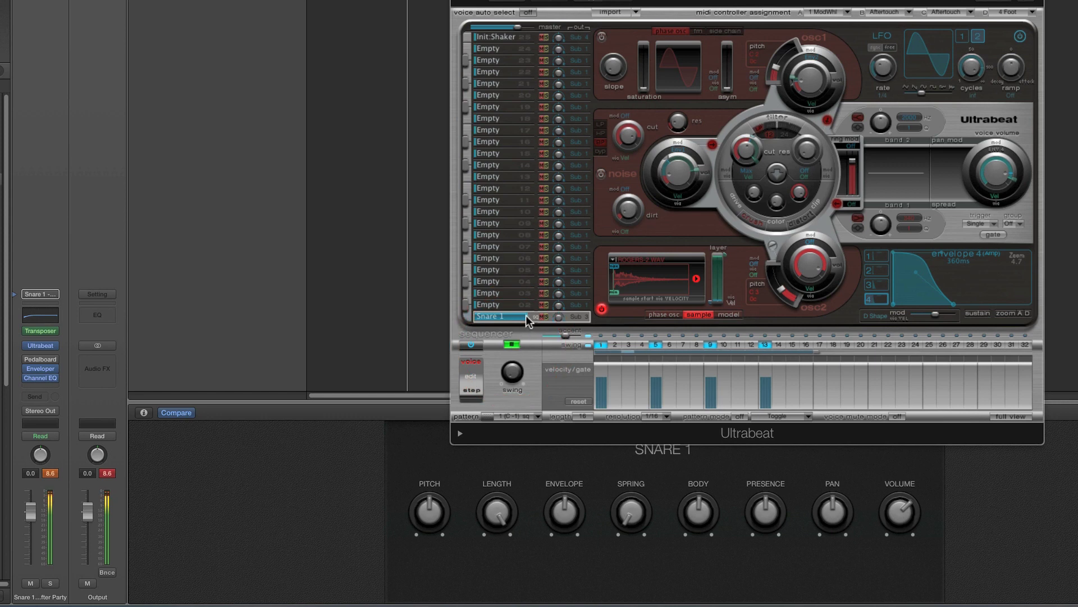
pyautogui.click(511, 345)
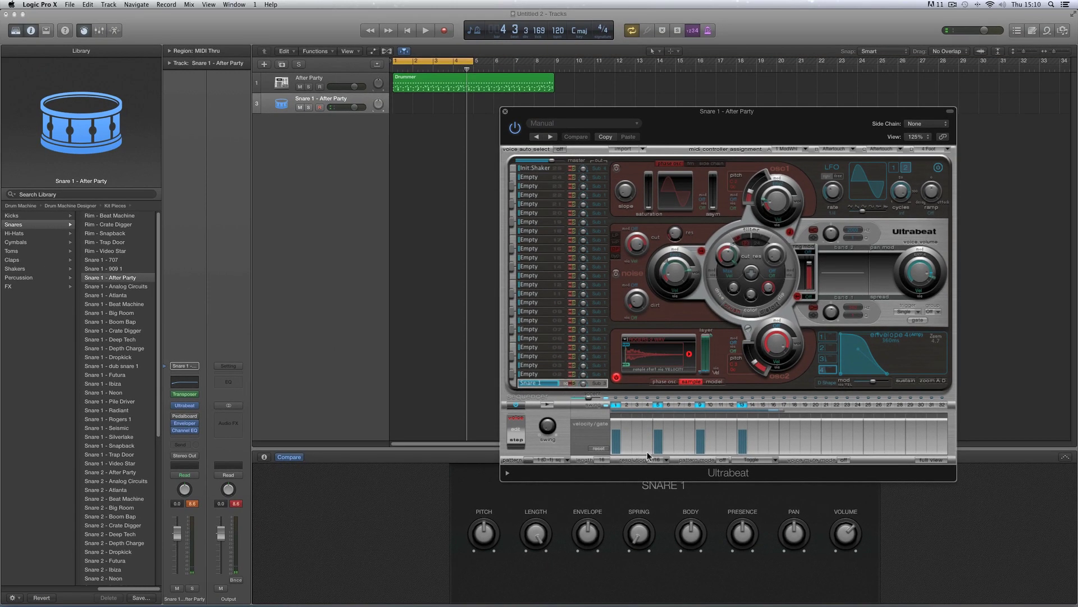
# Clear Ultrabeat sequencer steps 1, 5, 9 and 13, switch the sequencer off, and close Ultrabeat and the Smart Controls.
pyautogui.click(617, 404)
pyautogui.click(659, 404)
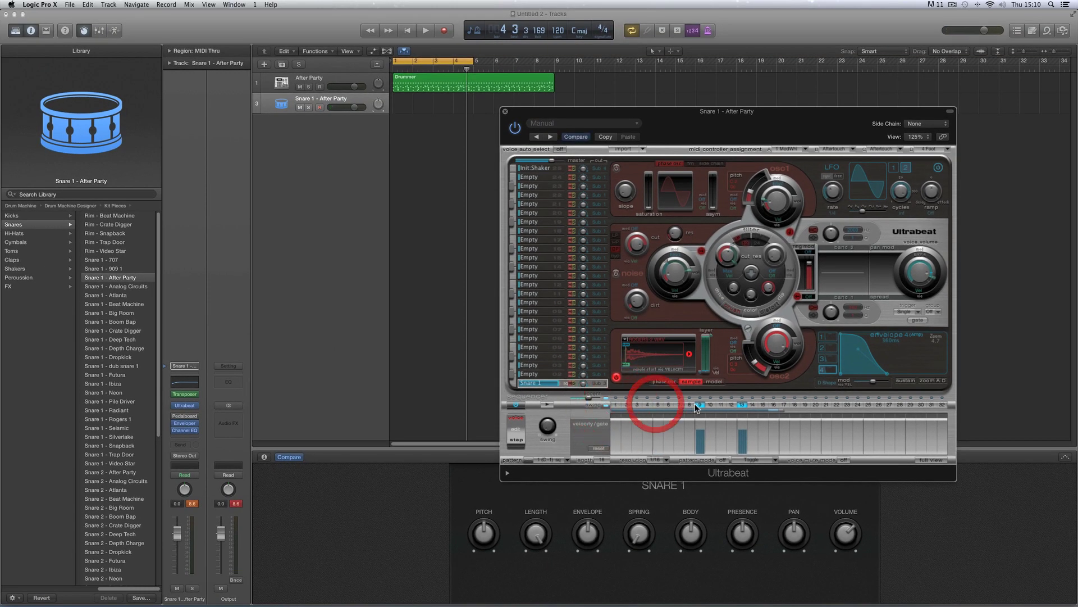
pyautogui.click(700, 404)
pyautogui.click(741, 404)
pyautogui.click(516, 404)
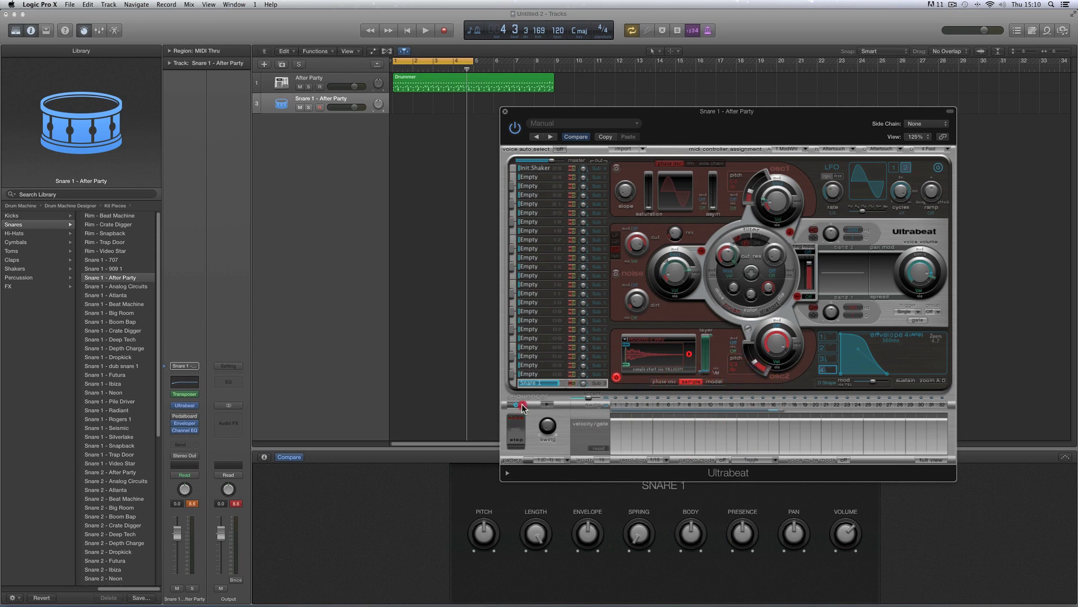
pyautogui.click(504, 112)
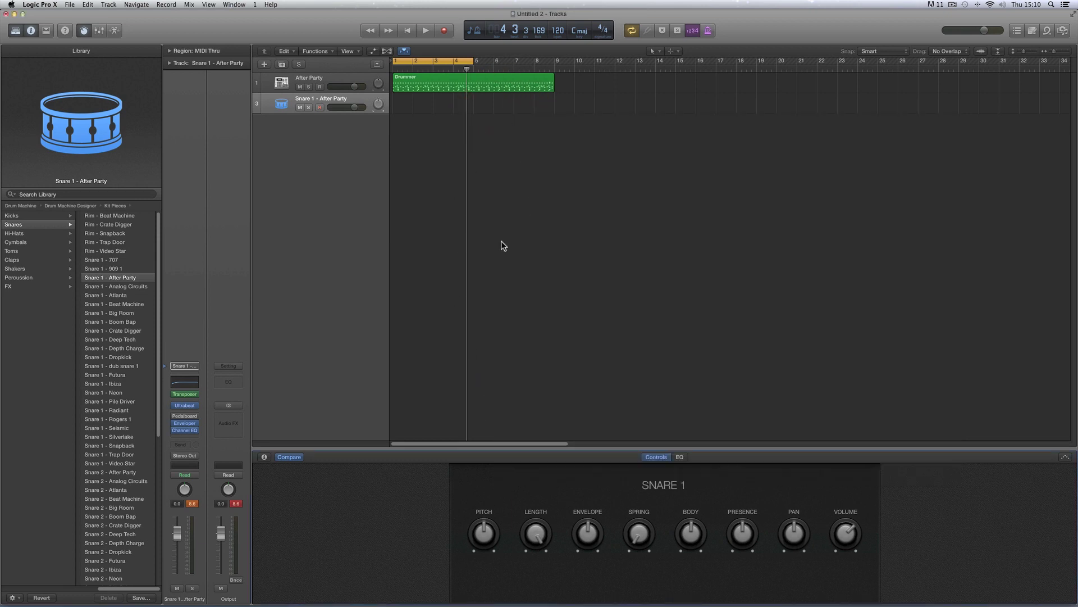
pyautogui.click(84, 30)
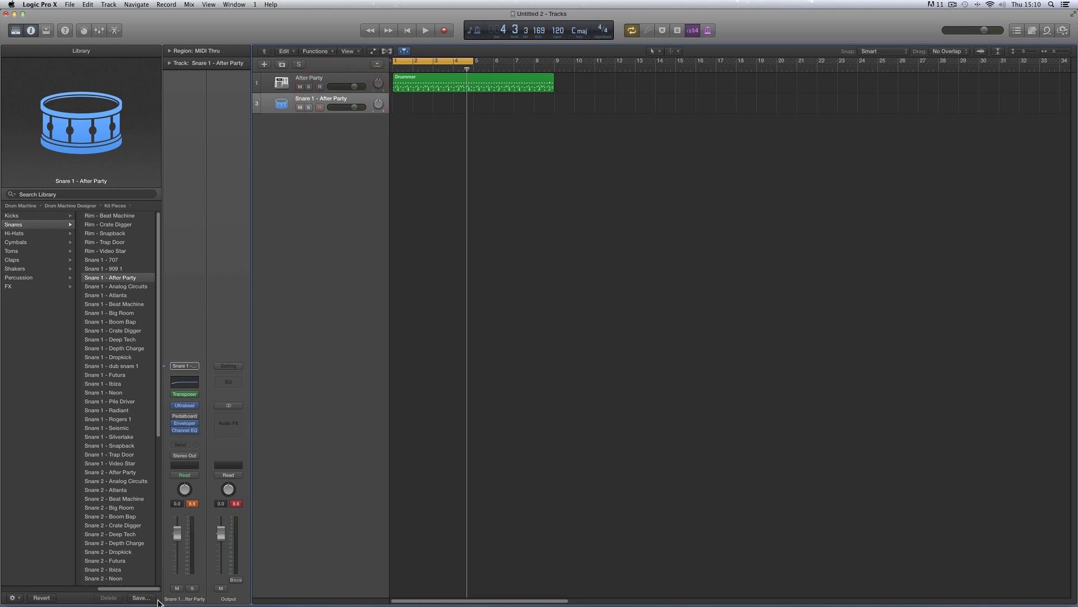
# Examine the default Instrument folder offered for saving the snare patch and cancel the save.
pyautogui.click(141, 597)
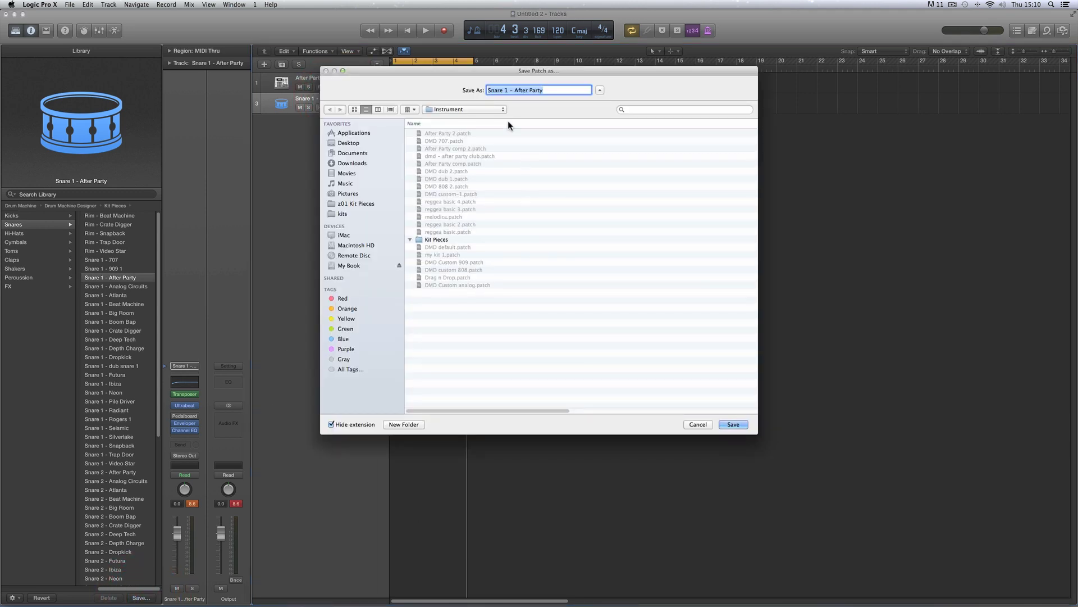
pyautogui.moveTo(501, 72); pyautogui.dragTo(487, 212)
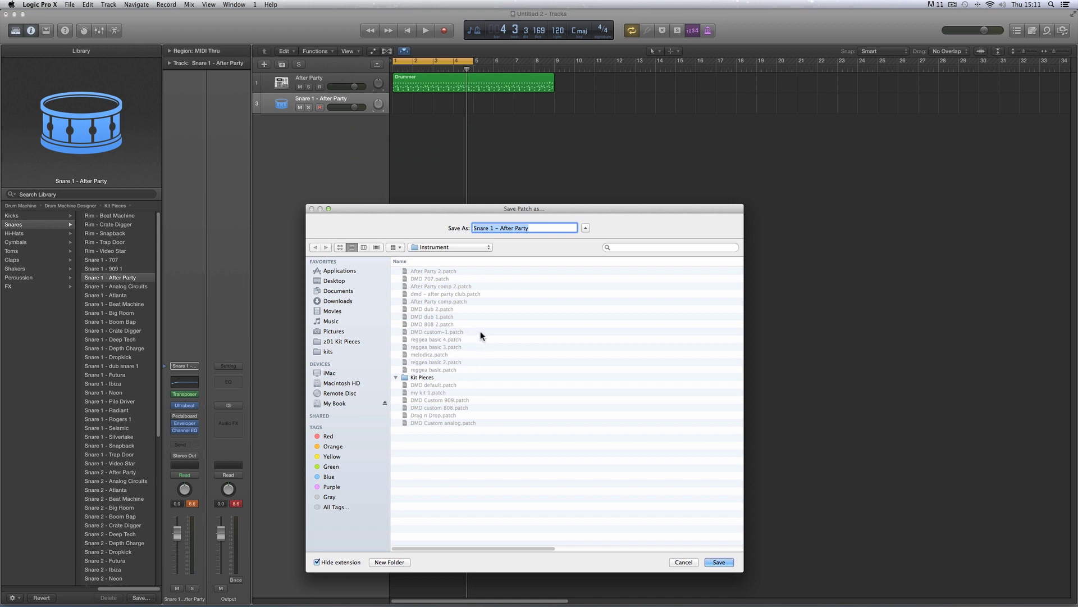
pyautogui.click(684, 562)
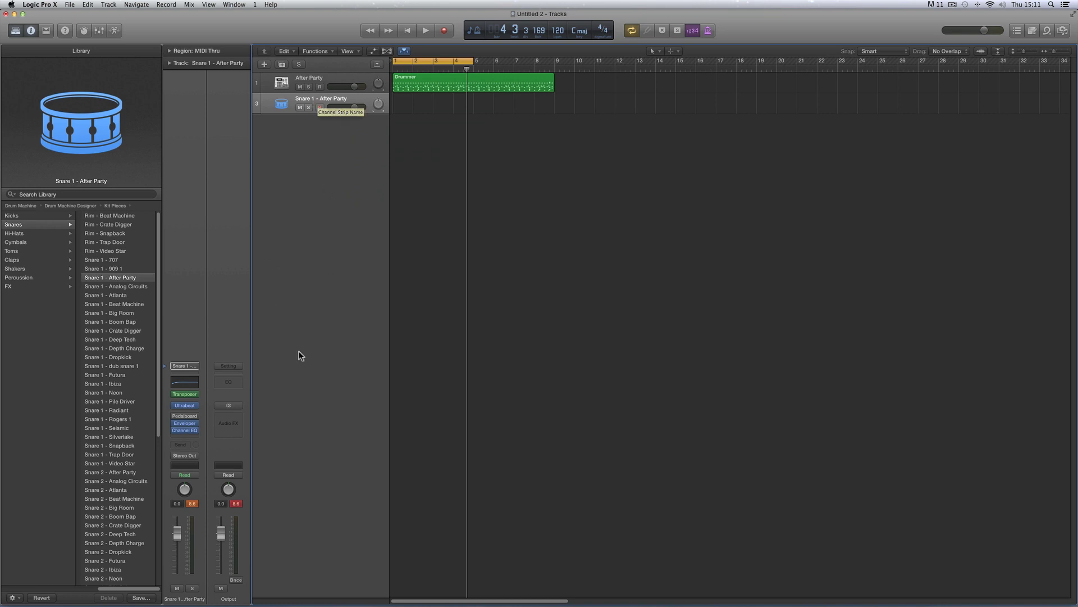
# Browse the library's User Patches and the Drum Machine Designer Kit Pieces categories.
pyautogui.moveTo(120, 591); pyautogui.dragTo(24, 585)
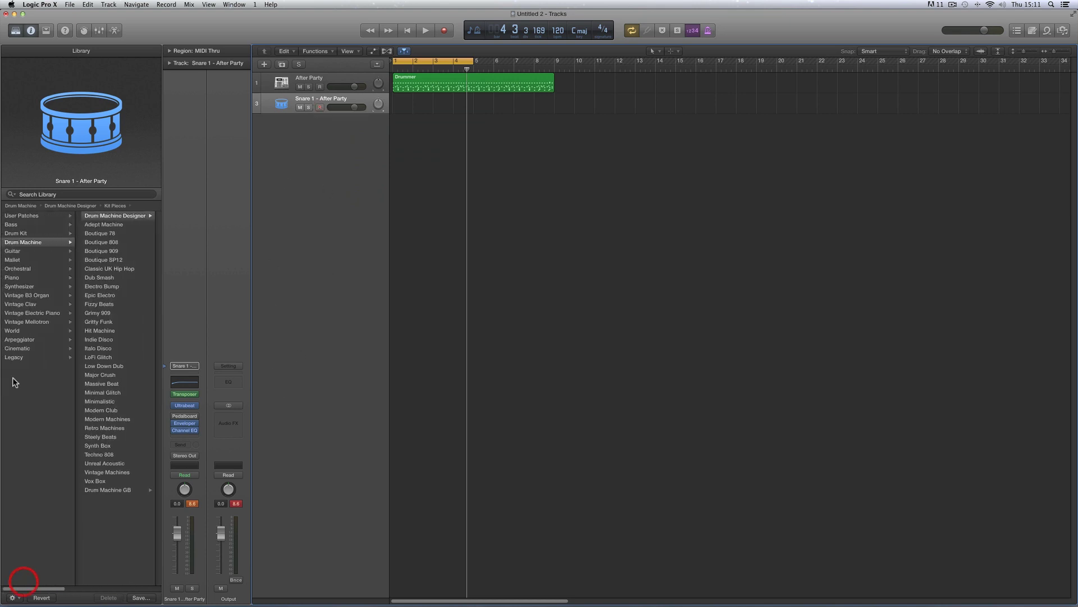
pyautogui.click(19, 215)
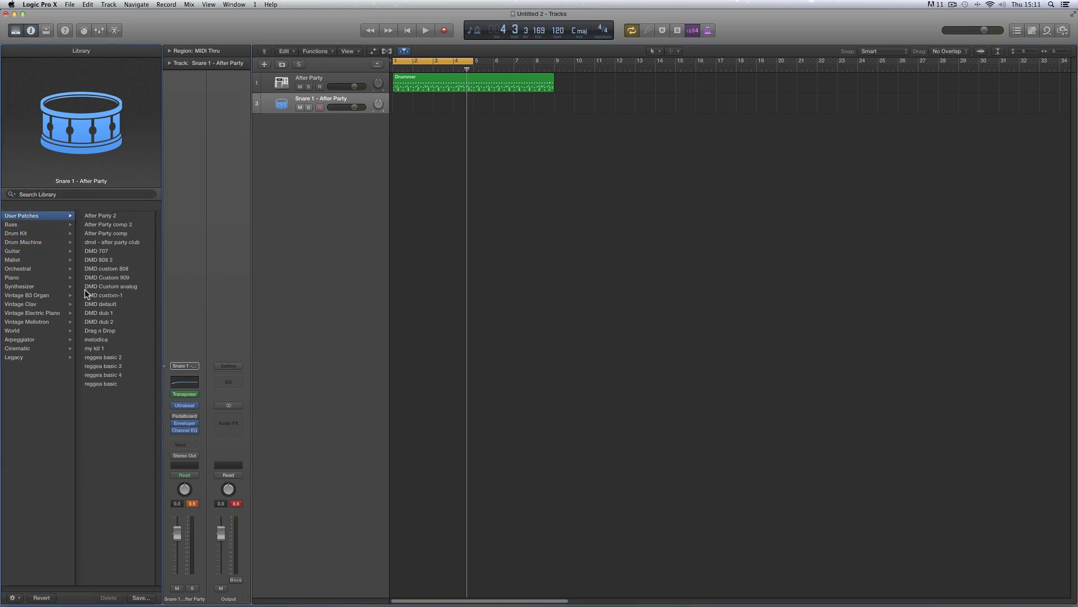
pyautogui.click(31, 241)
pyautogui.click(104, 215)
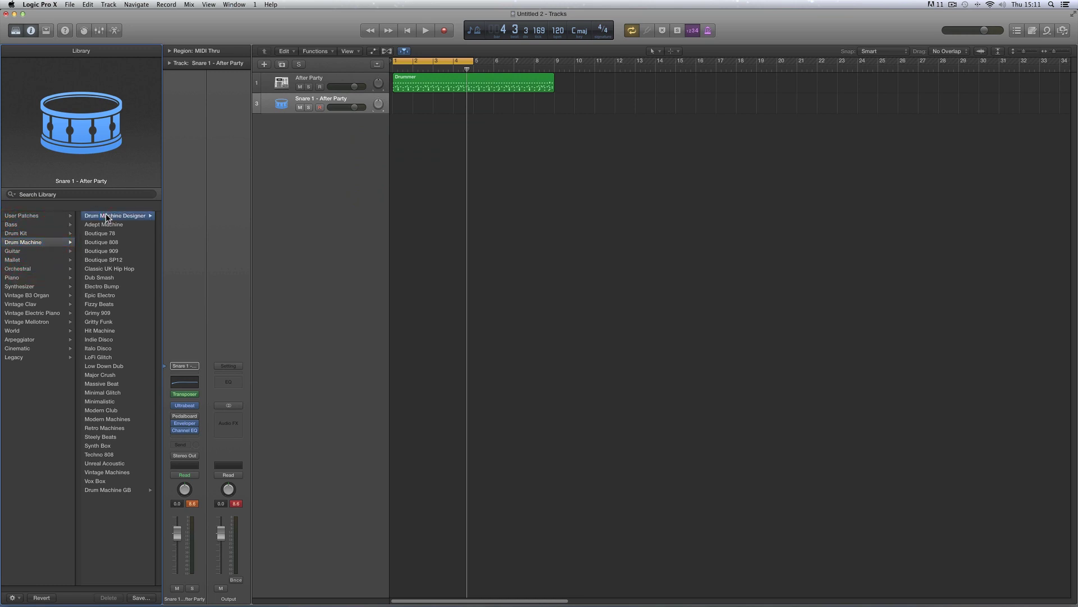
pyautogui.click(98, 392)
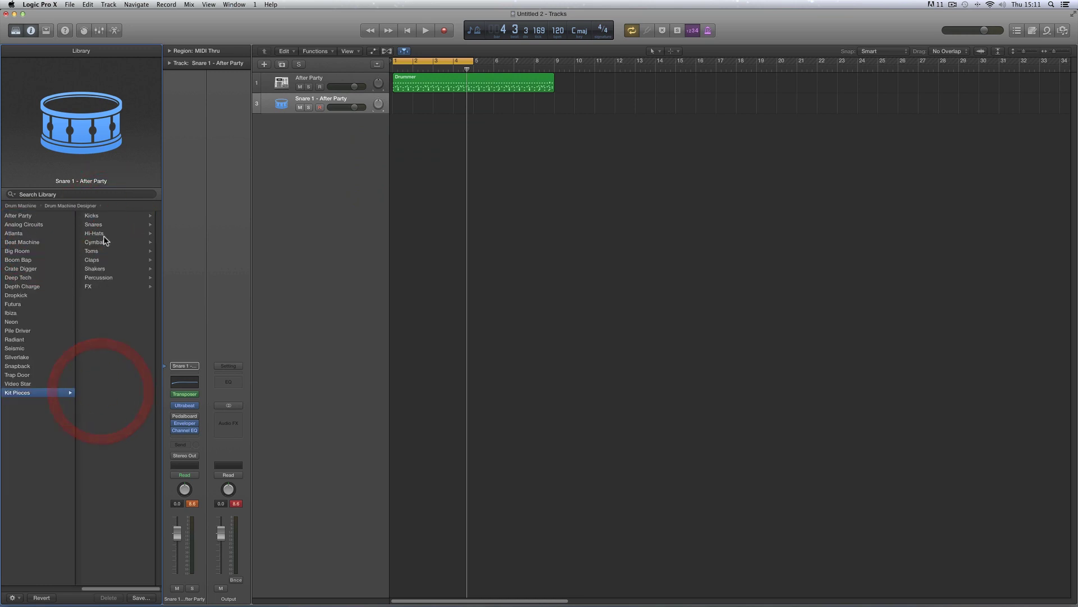
# List the library's Snares kit pieces and open a Finder window on the computer's drives beside them.
pyautogui.click(98, 224)
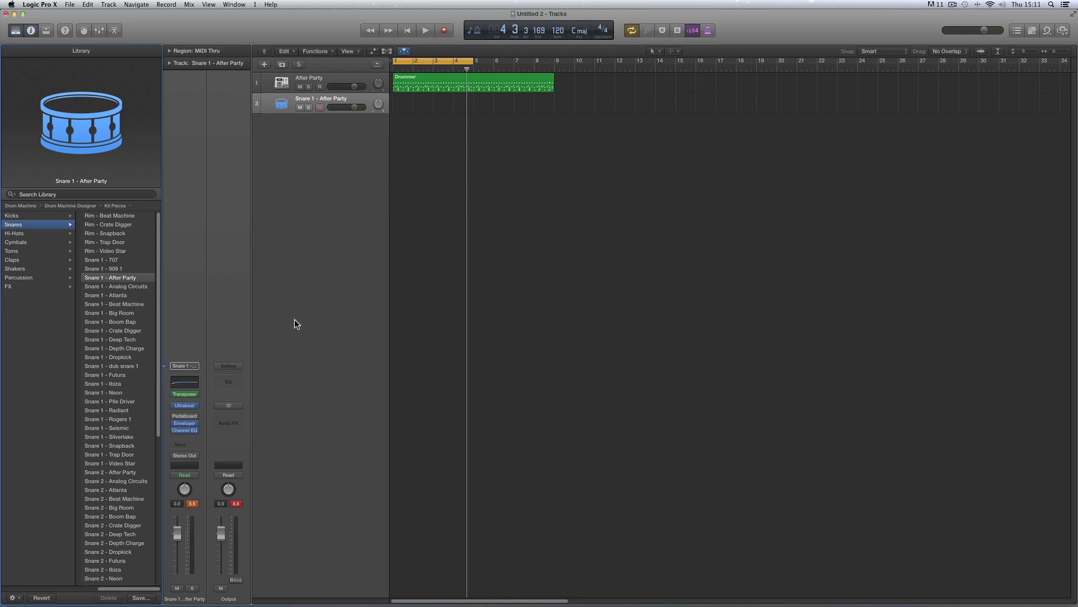
pyautogui.moveTo(223, 575)
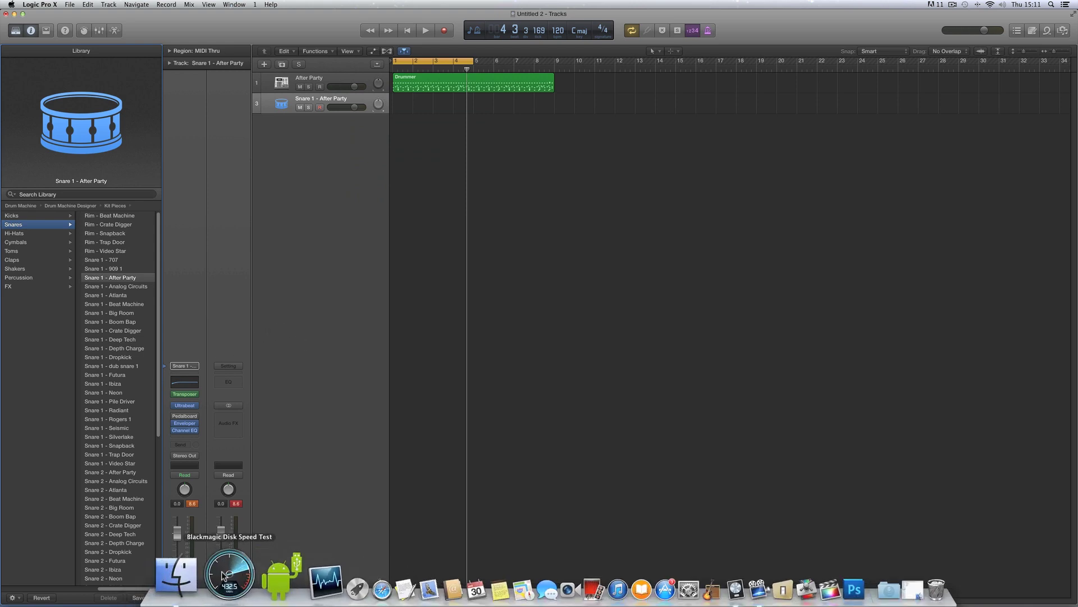
pyautogui.click(204, 573)
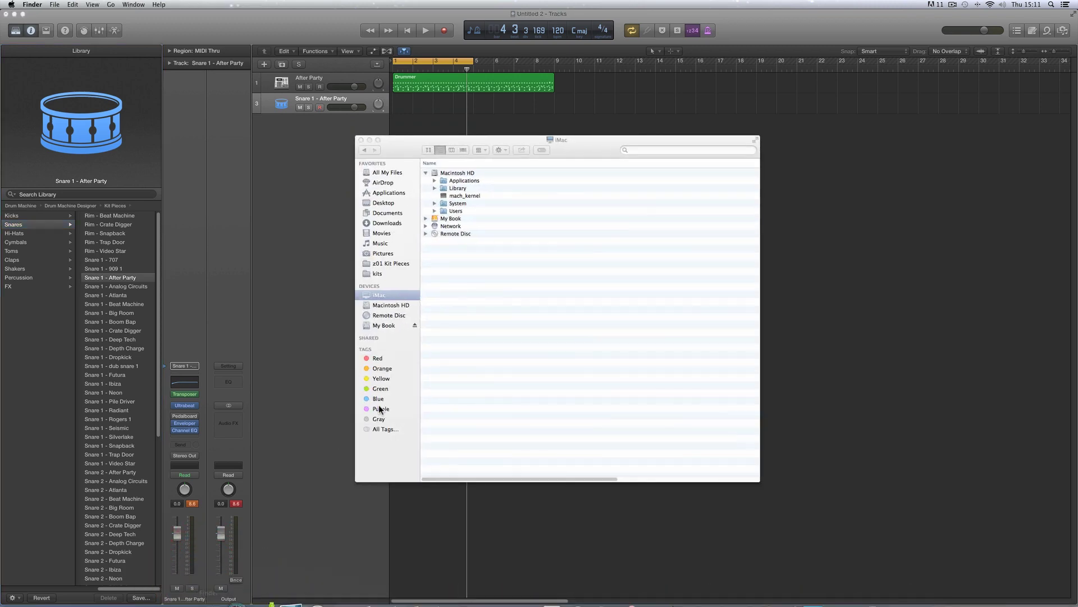
pyautogui.click(449, 141)
pyautogui.moveTo(449, 141); pyautogui.dragTo(418, 220)
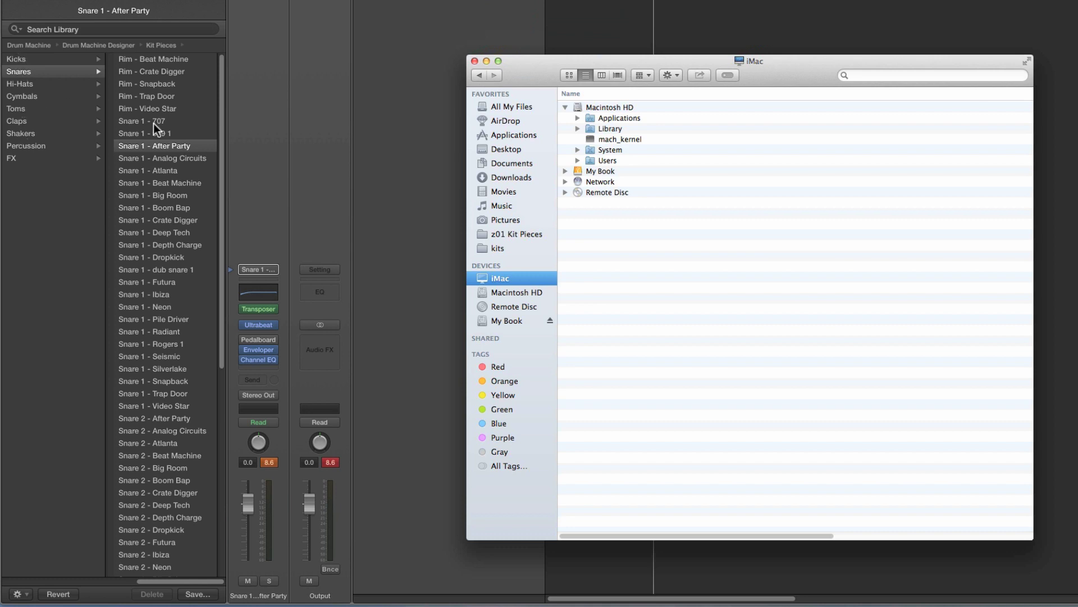
# In Finder, go to Library/Application Support/Logic/Patches/Instrument/Drum Machine/01 Drum Machine Designer.
pyautogui.doubleClick(596, 129)
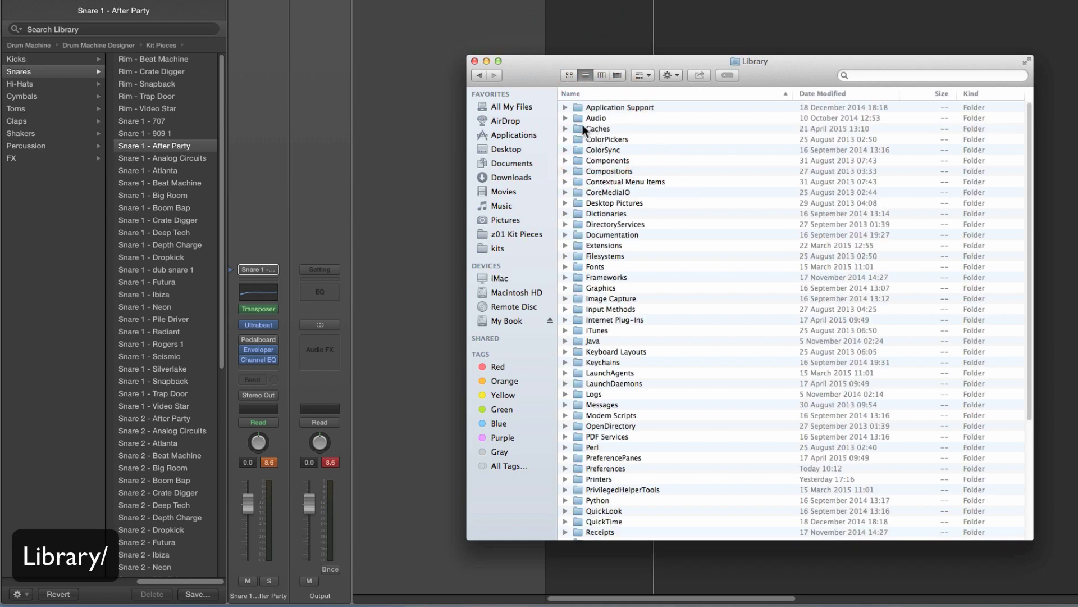
pyautogui.doubleClick(582, 109)
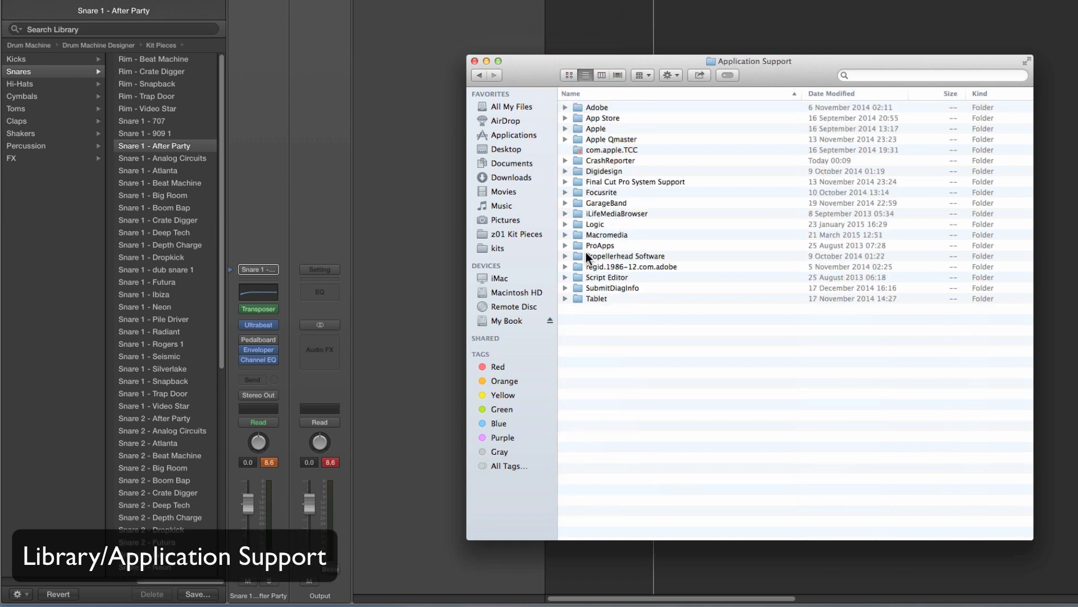
pyautogui.doubleClick(581, 224)
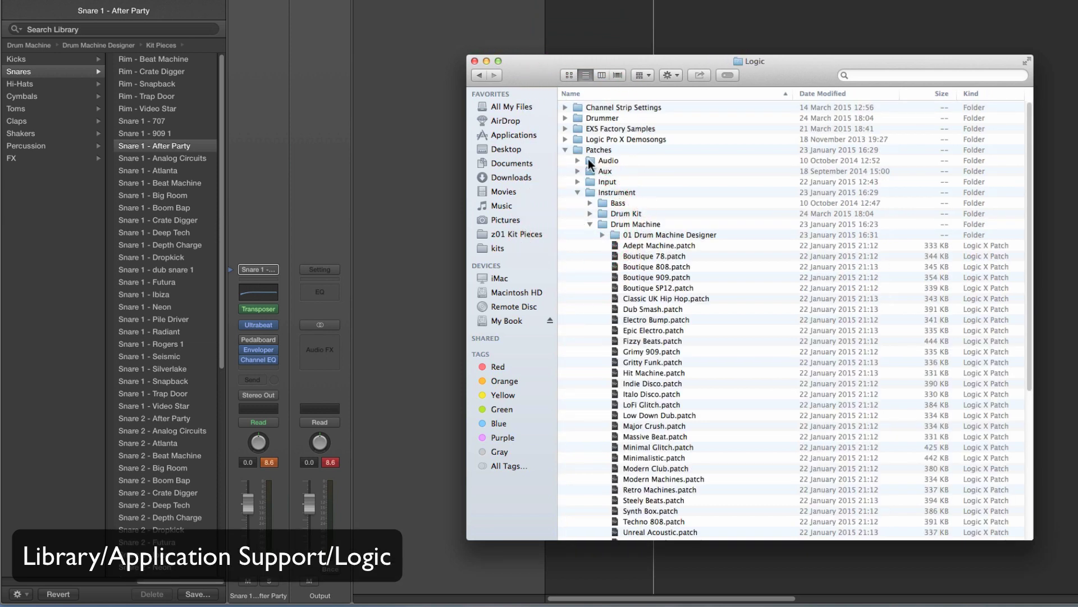
pyautogui.doubleClick(576, 149)
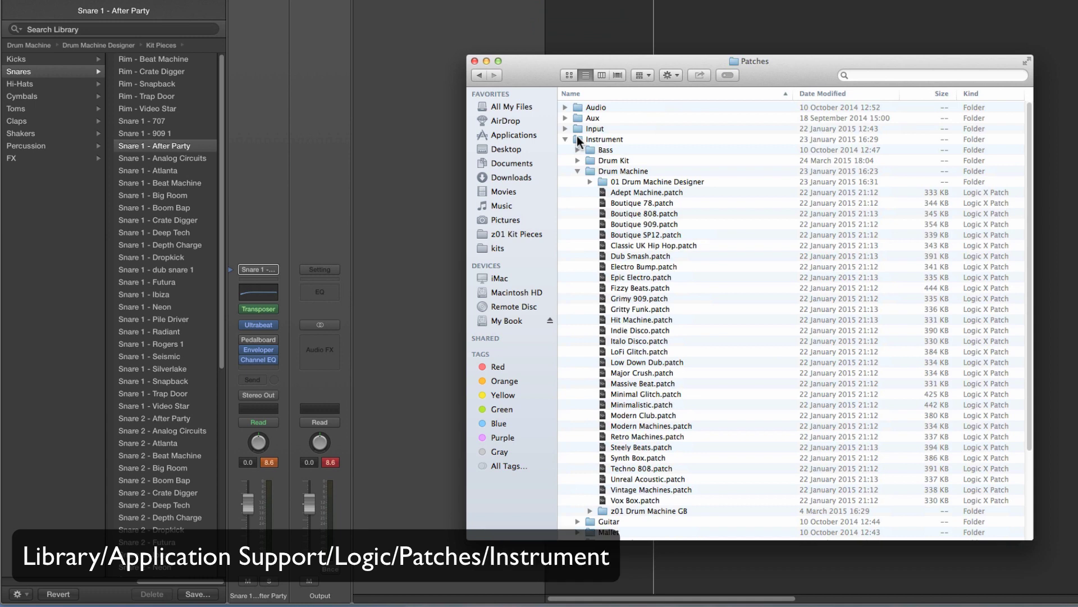
pyautogui.doubleClick(577, 139)
pyautogui.doubleClick(581, 130)
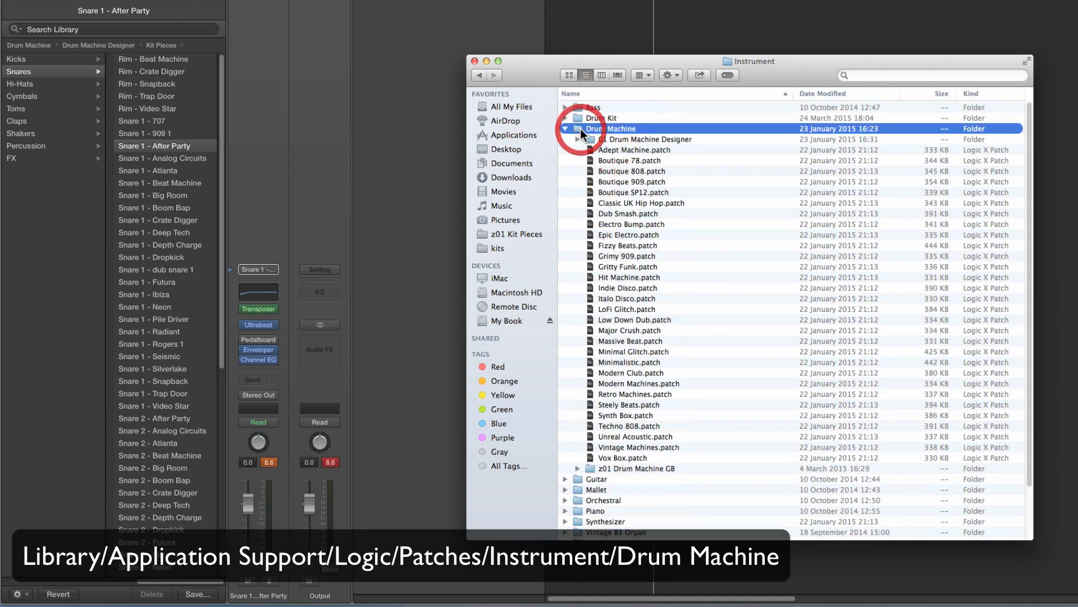
pyautogui.doubleClick(578, 108)
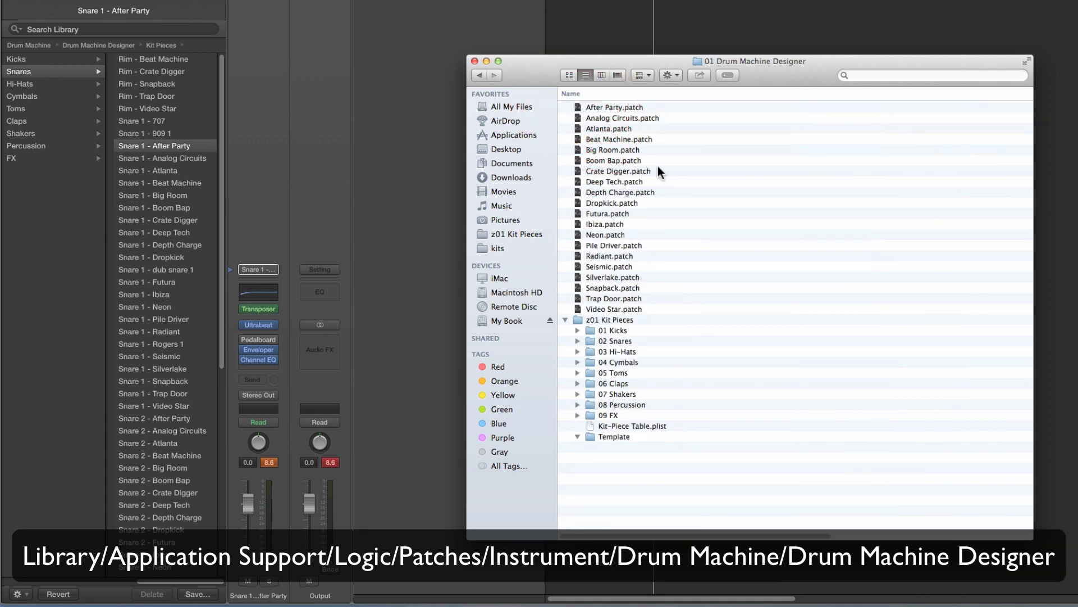
# Try to add the z01 Kit Pieces folder to the Finder favorites, view its contents from there, and close the window.
pyautogui.click(577, 319)
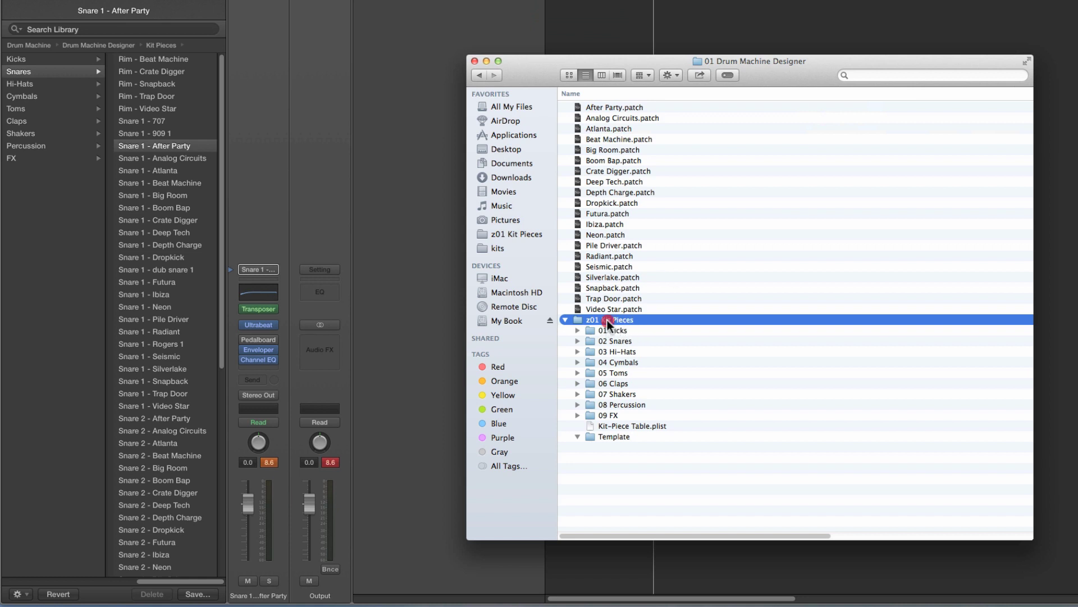
pyautogui.moveTo(608, 319); pyautogui.dragTo(514, 247)
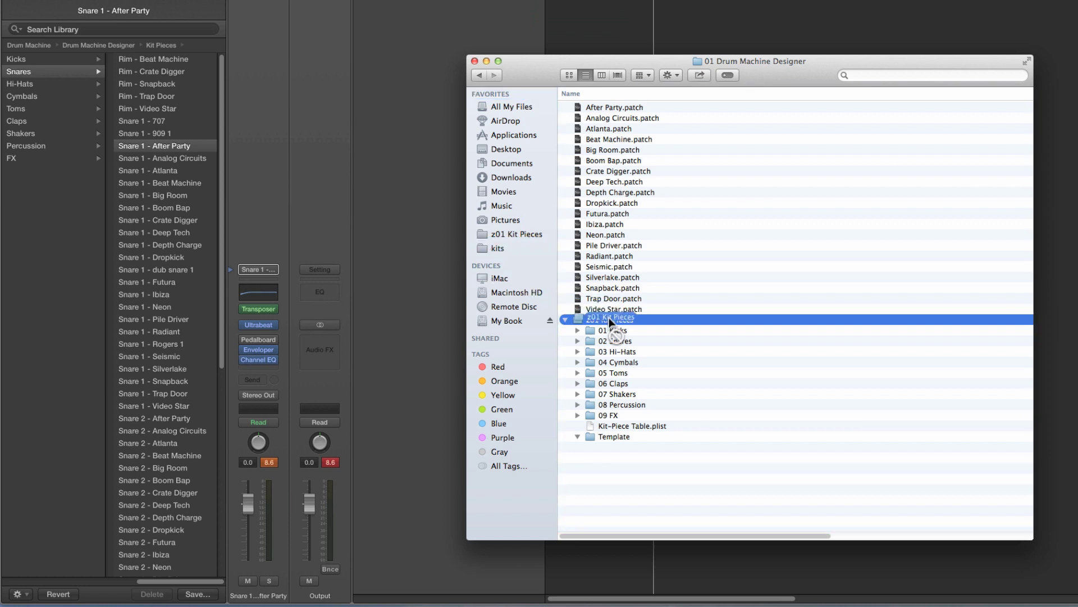
pyautogui.click(490, 232)
pyautogui.click(486, 233)
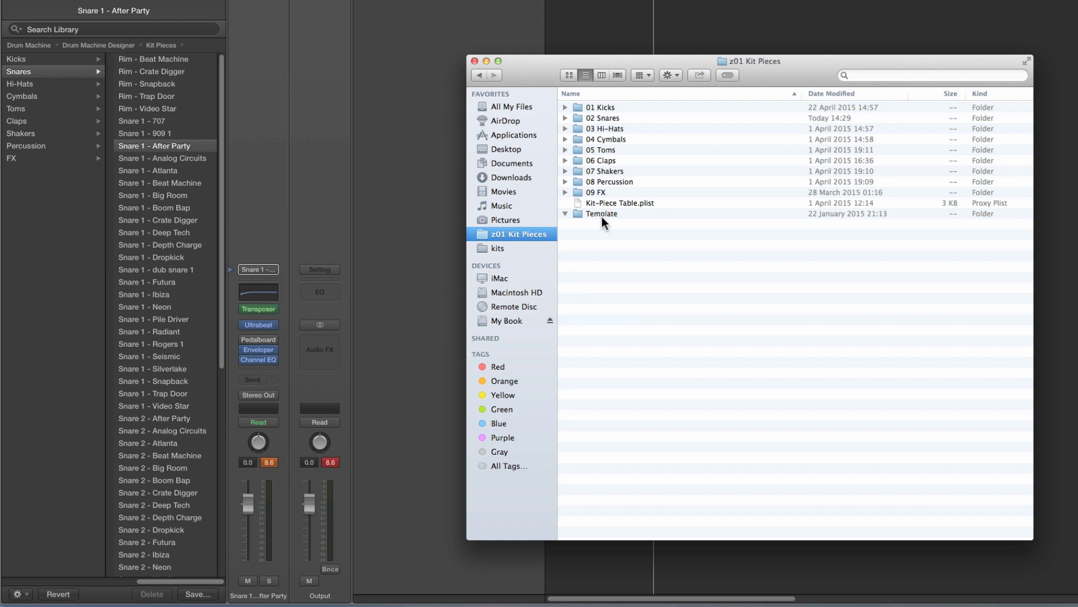
pyautogui.click(475, 62)
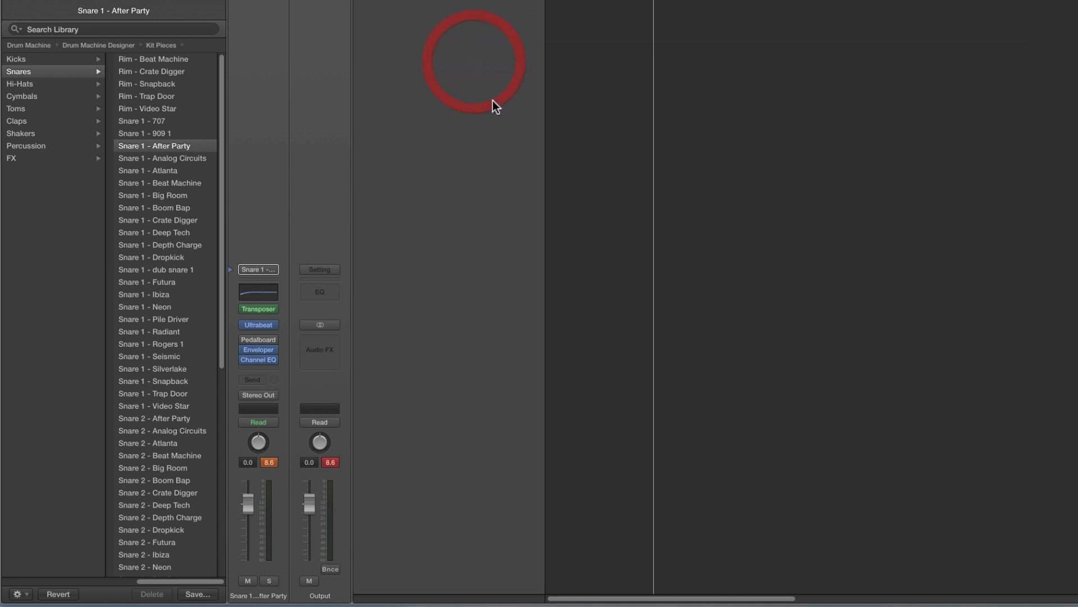
# Start saving the Snare 1 - After Party track's patch and choose z01 Kit Pieces/02 Snares as the destination folder.
pyautogui.click(341, 102)
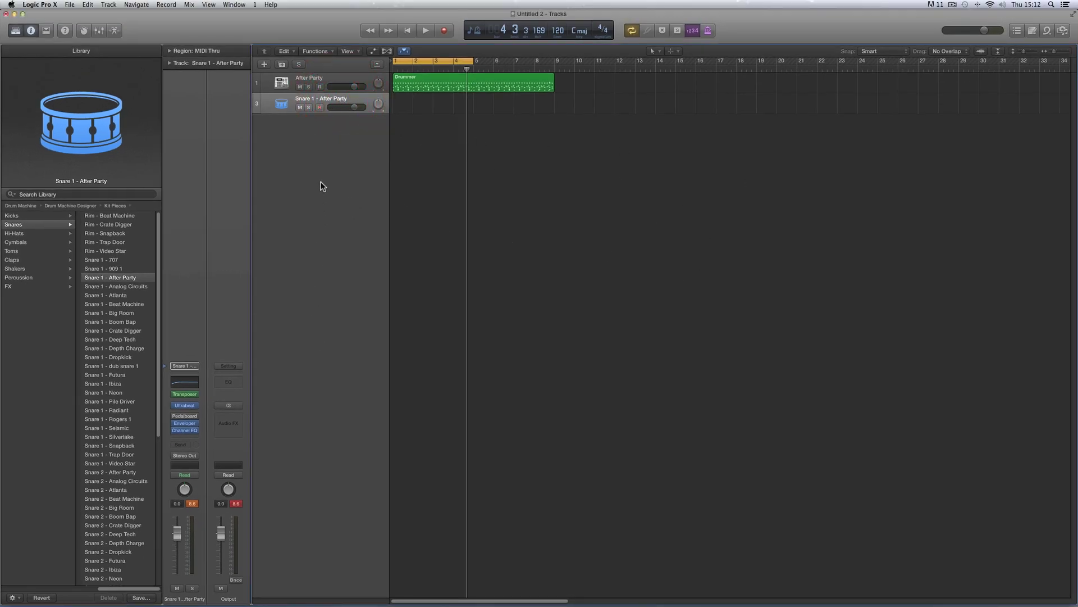
pyautogui.click(141, 597)
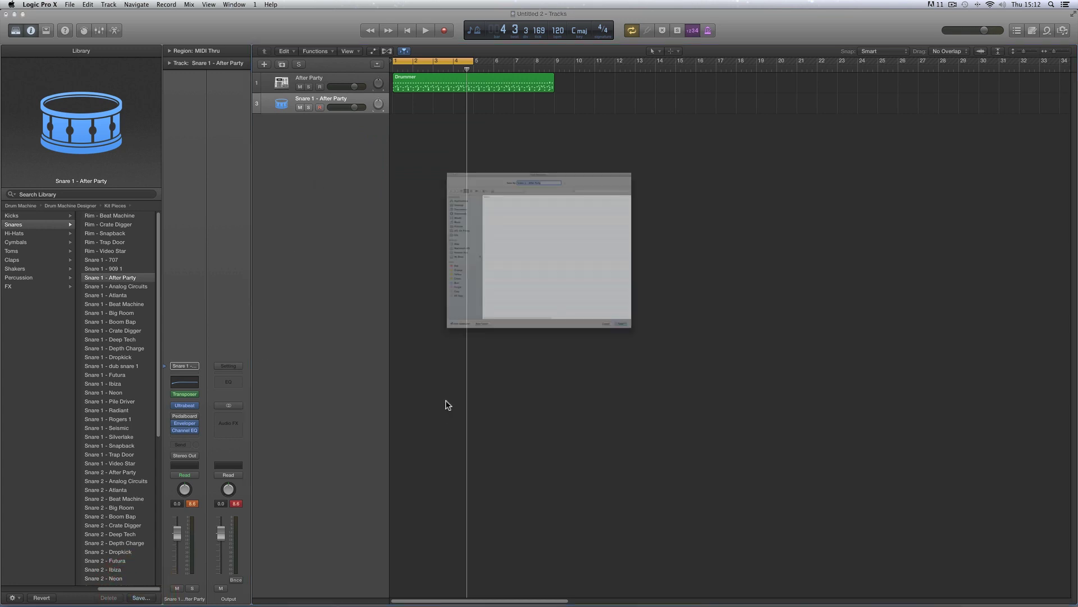
pyautogui.moveTo(467, 70); pyautogui.dragTo(447, 186)
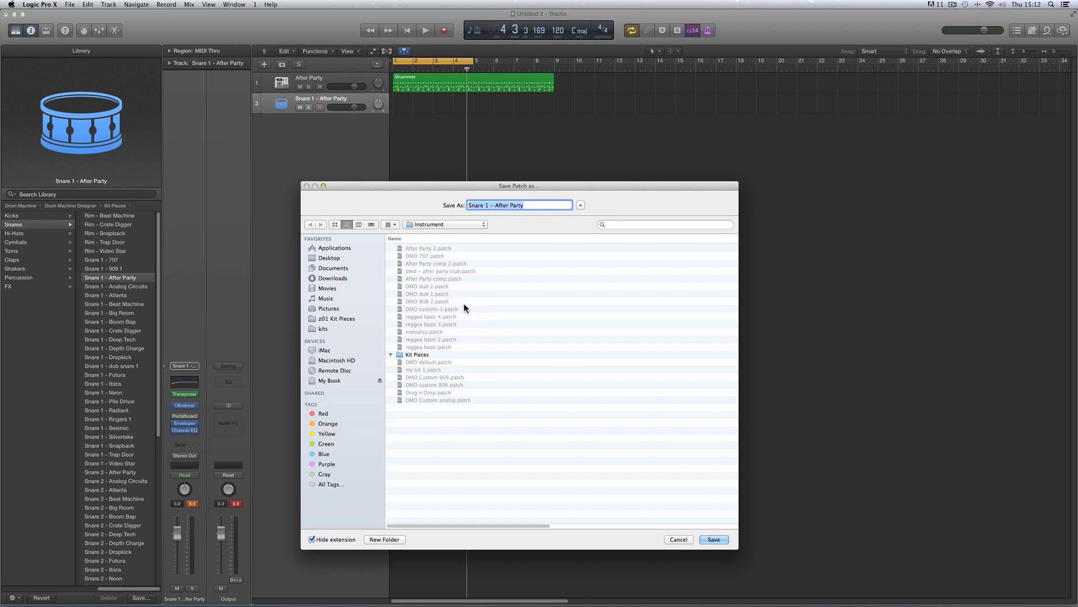
pyautogui.click(315, 320)
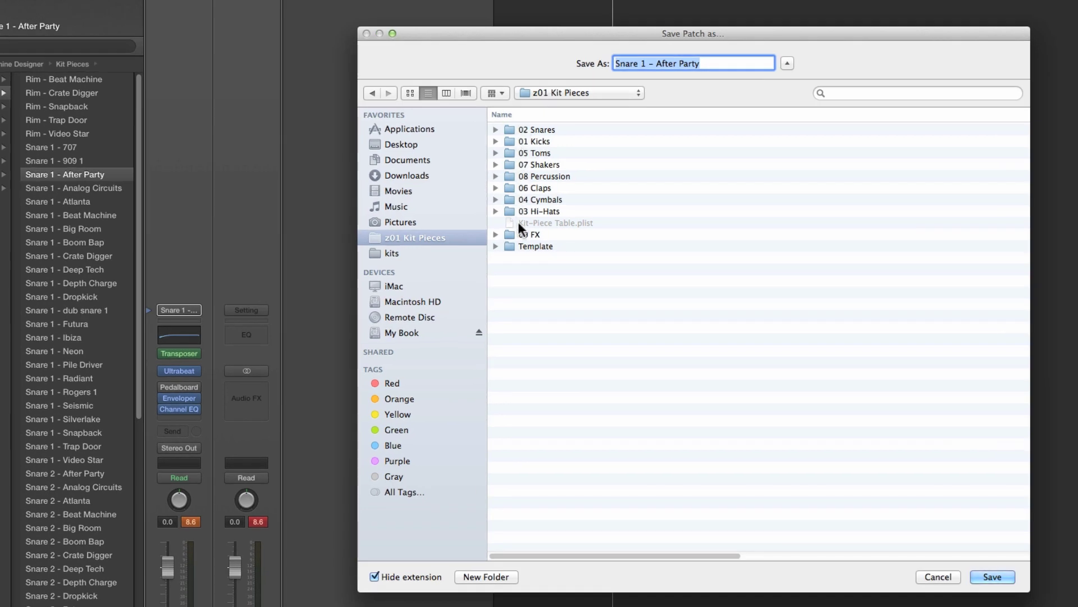
pyautogui.click(511, 130)
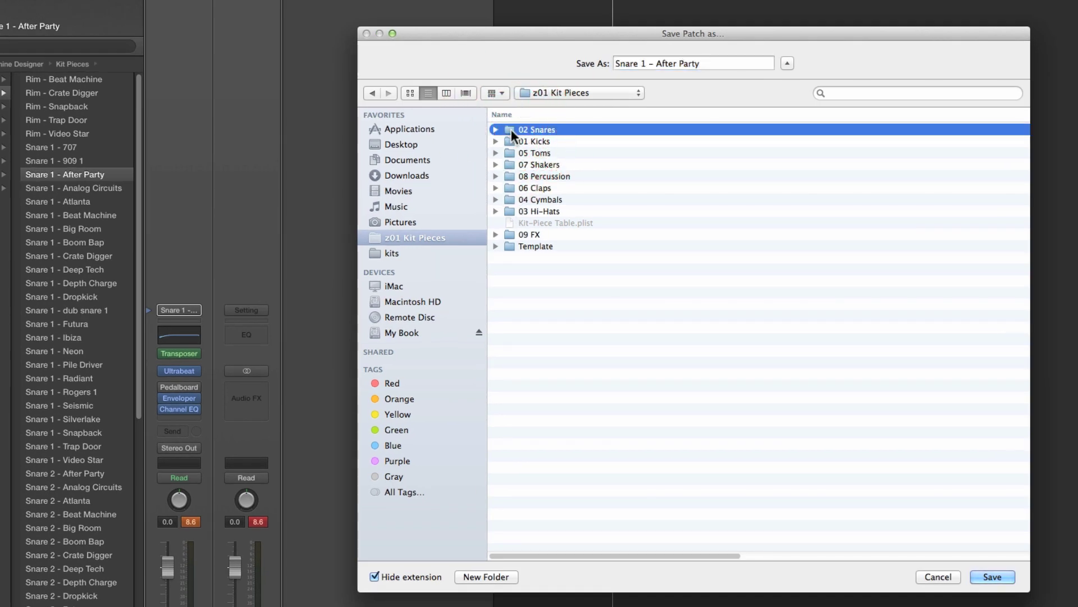
pyautogui.click(494, 130)
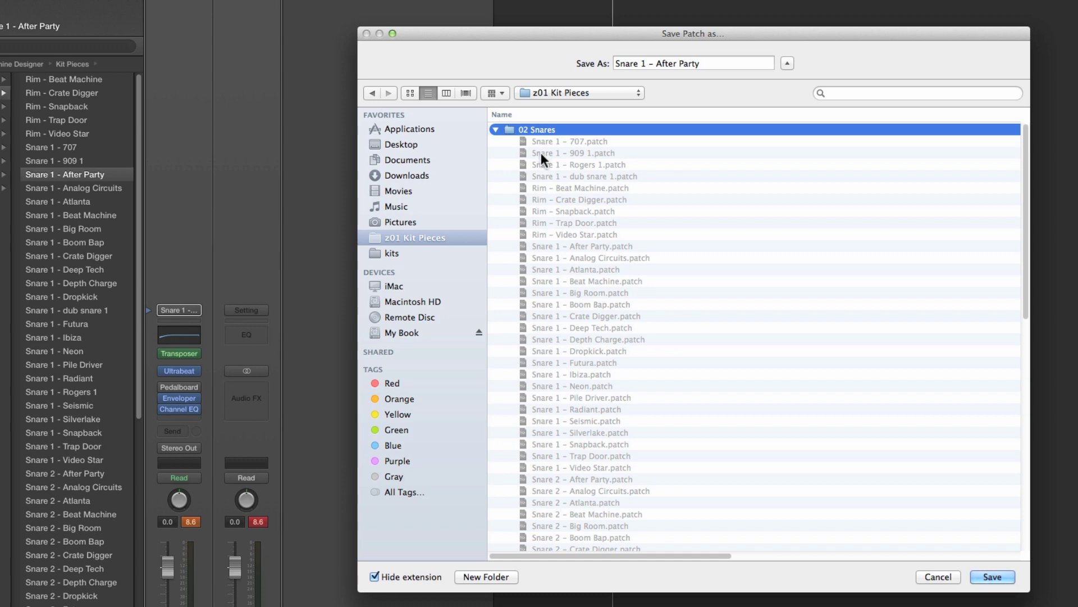
pyautogui.click(495, 130)
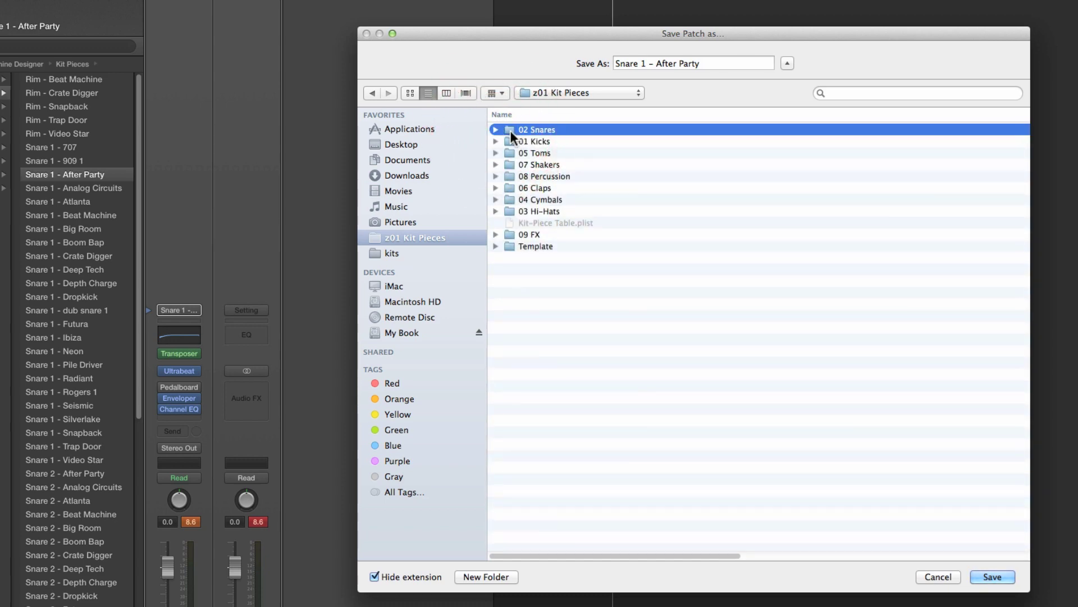
pyautogui.doubleClick(509, 130)
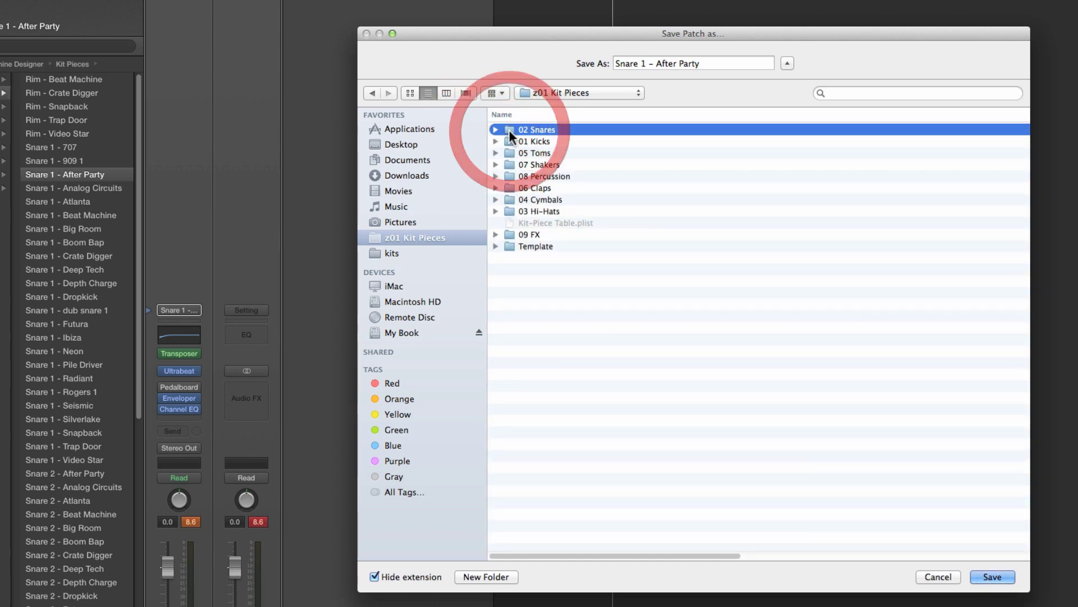
# Name the patch "Snare 1 - Rogers Spring", keeping the "Snare 1 - " prefix, and save it.
pyautogui.click(659, 63)
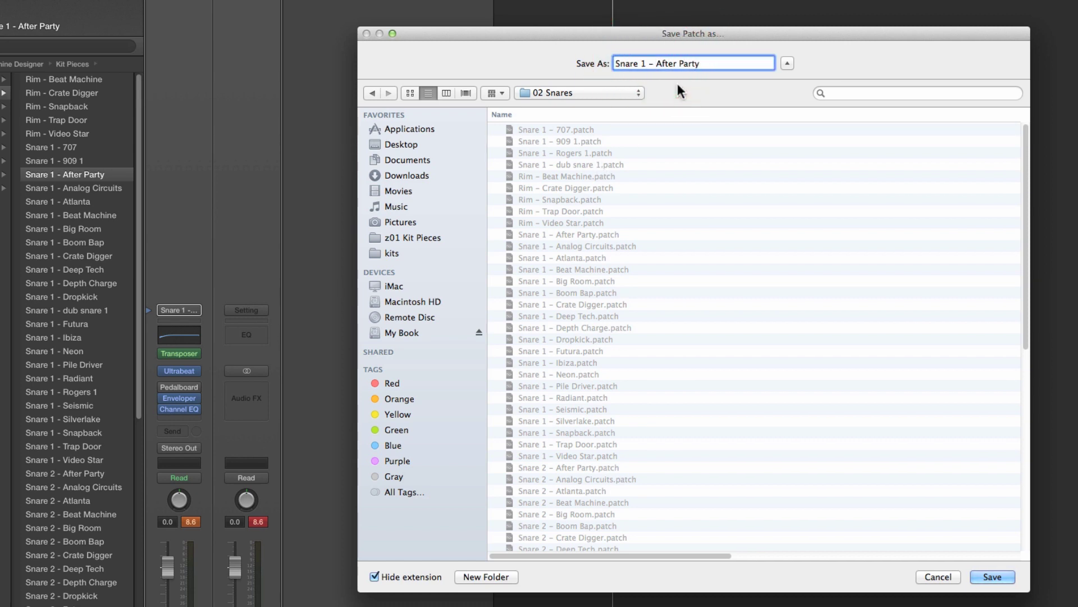
pyautogui.moveTo(655, 63); pyautogui.dragTo(623, 63)
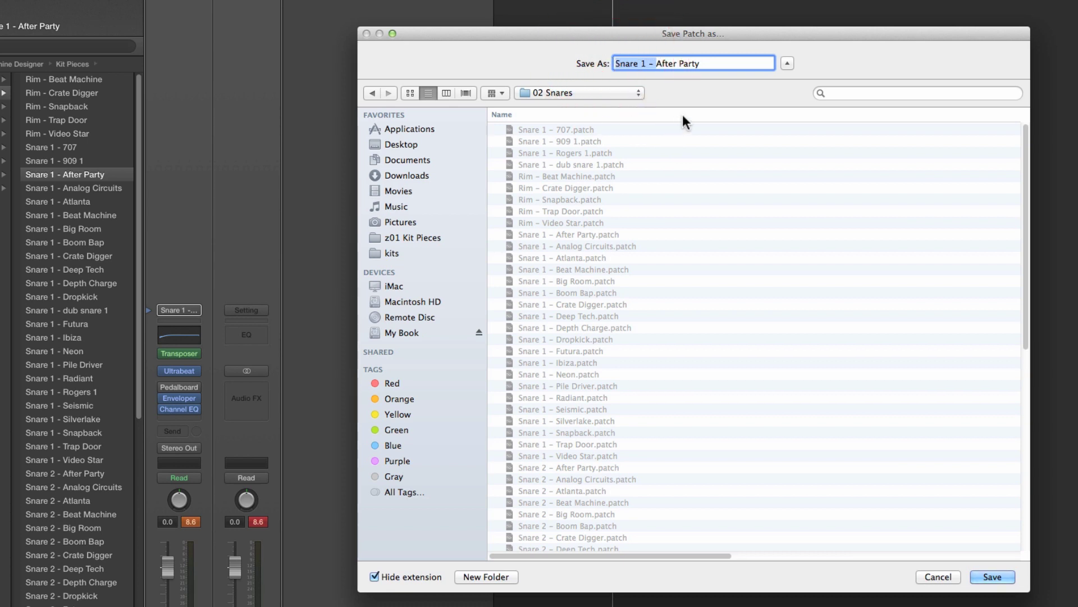
pyautogui.click(657, 64)
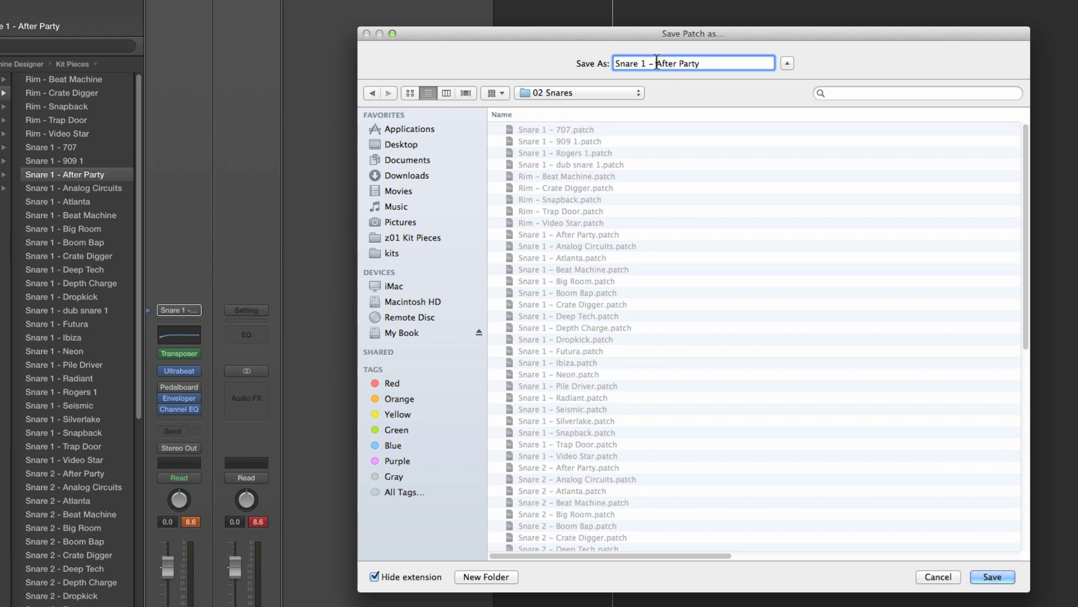
pyautogui.moveTo(657, 63); pyautogui.dragTo(700, 63)
pyautogui.write('Rogers Spring')
pyautogui.click(988, 573)
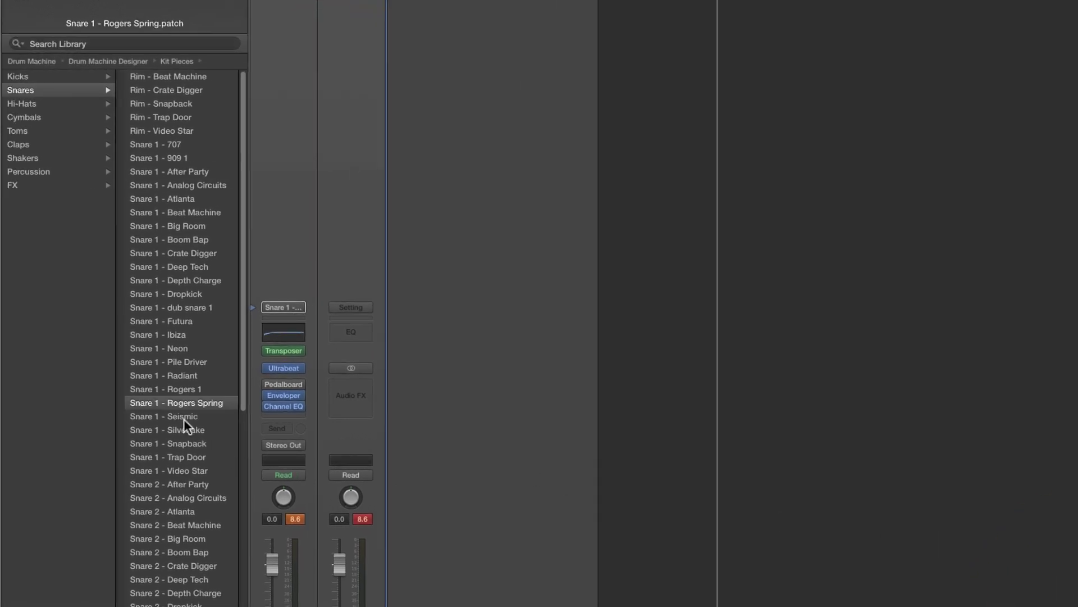
# Delete the standalone Snare 1 - Rogers Spring track and open Drum Machine Designer for the After Party track.
pyautogui.click(35, 91)
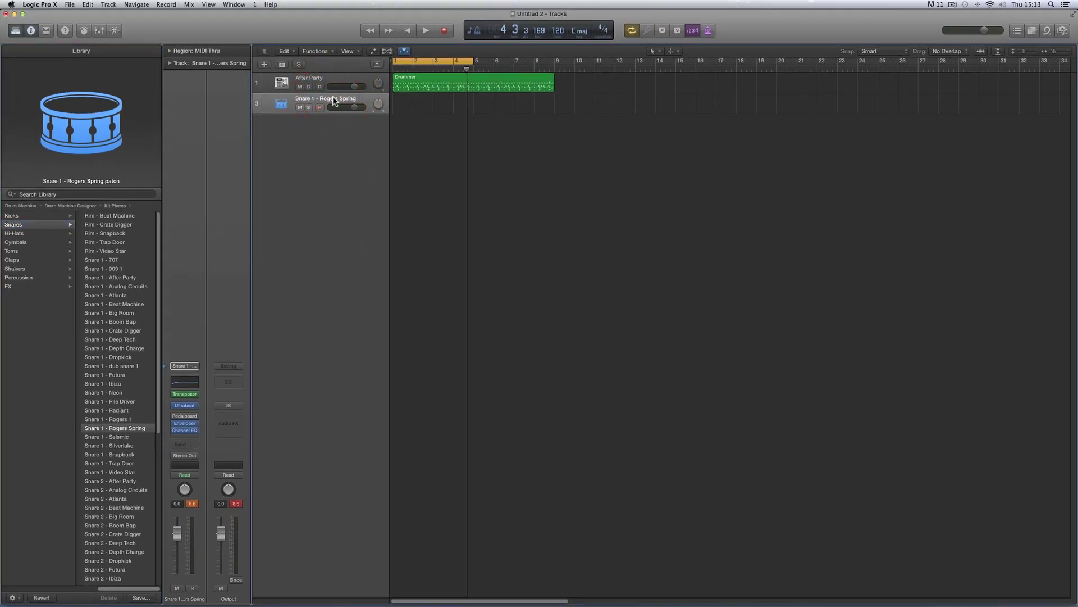
pyautogui.press('super+BackSpace')
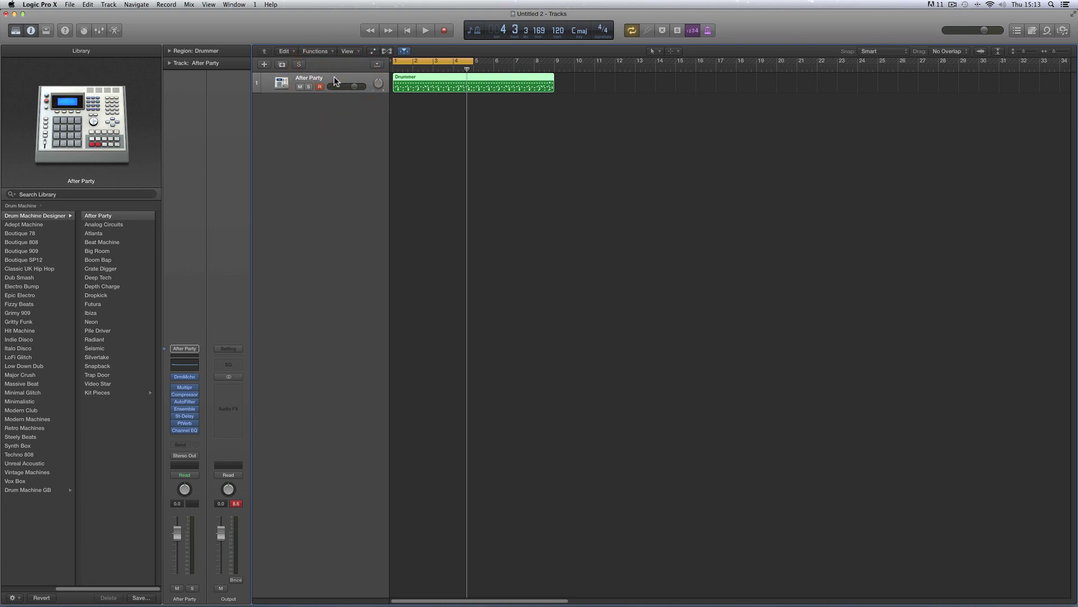
pyautogui.click(184, 377)
pyautogui.click(475, 192)
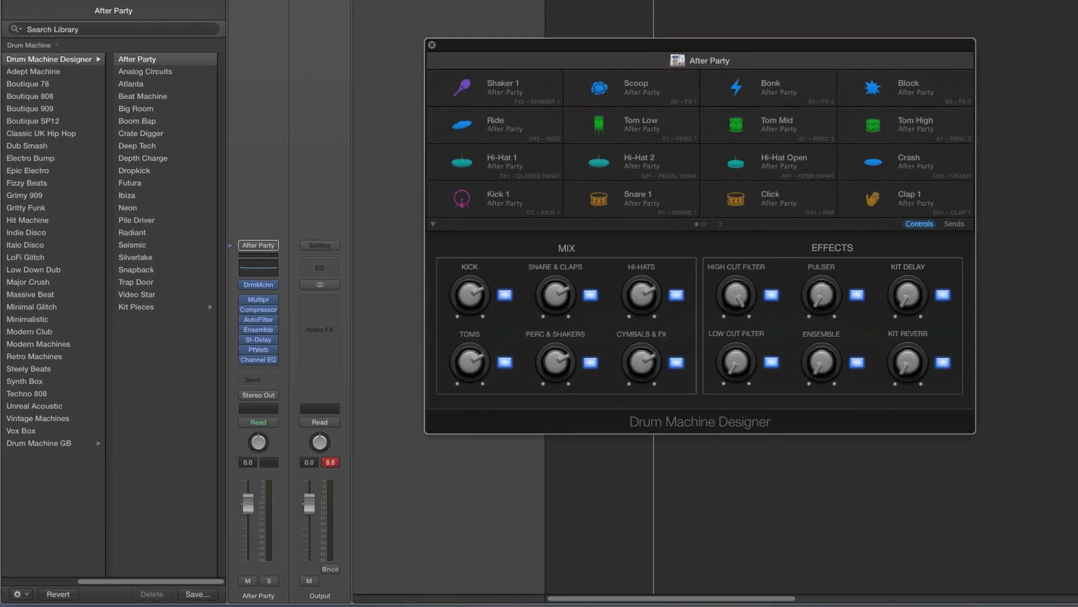
# Start playback and load the Snare 1 - Rogers Spring patch onto the kit's Snare 1 pad.
pyautogui.press('space')
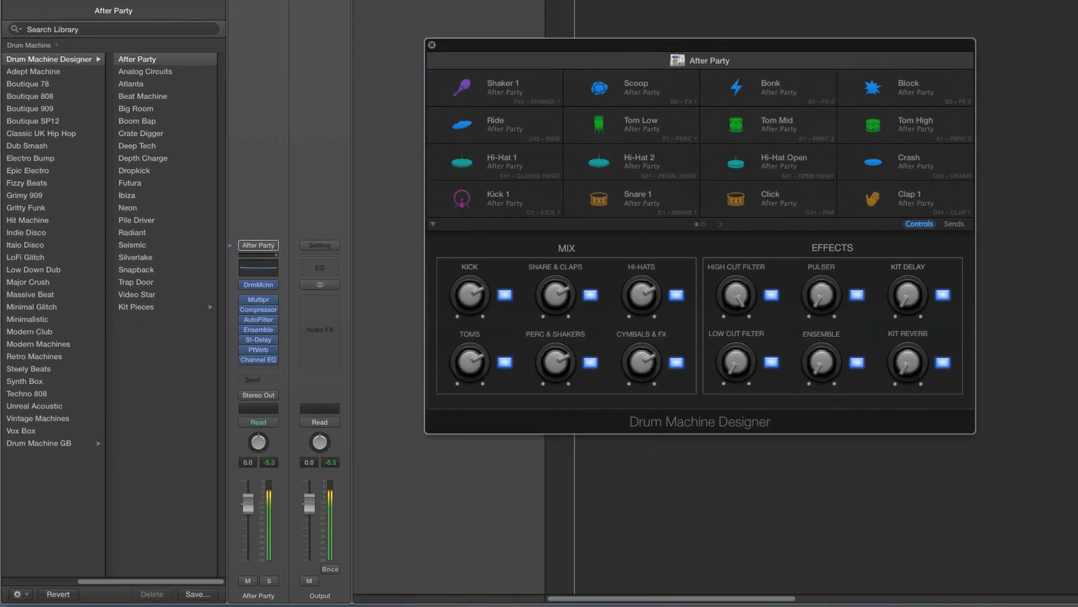
pyautogui.click(606, 201)
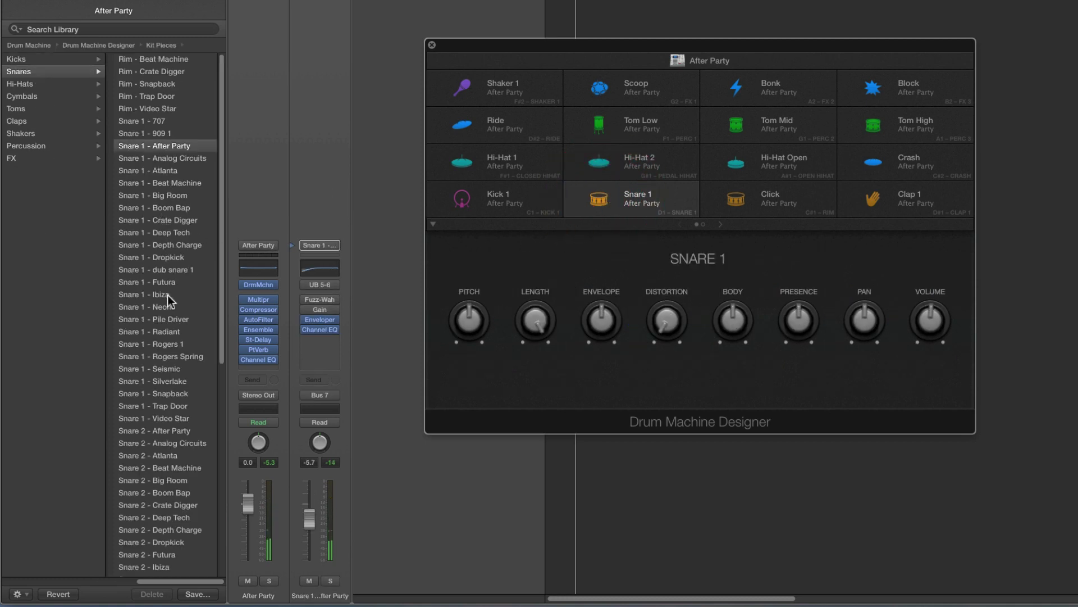
pyautogui.click(160, 356)
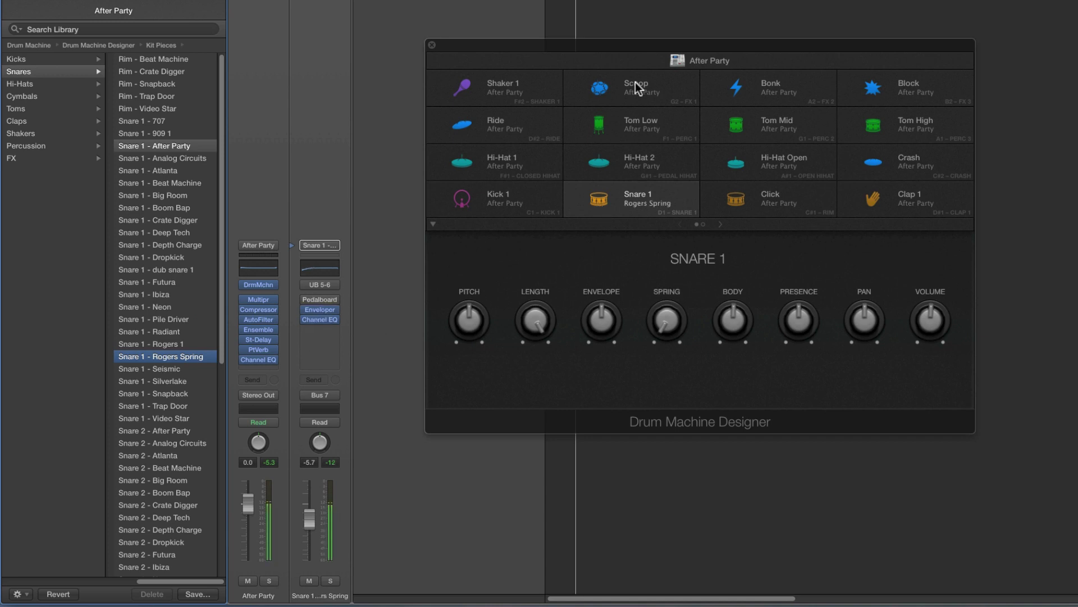
# Move the Drum Machine Designer window out of the way and show the mixer.
pyautogui.moveTo(618, 49); pyautogui.dragTo(654, 23)
pyautogui.moveTo(652, 176)
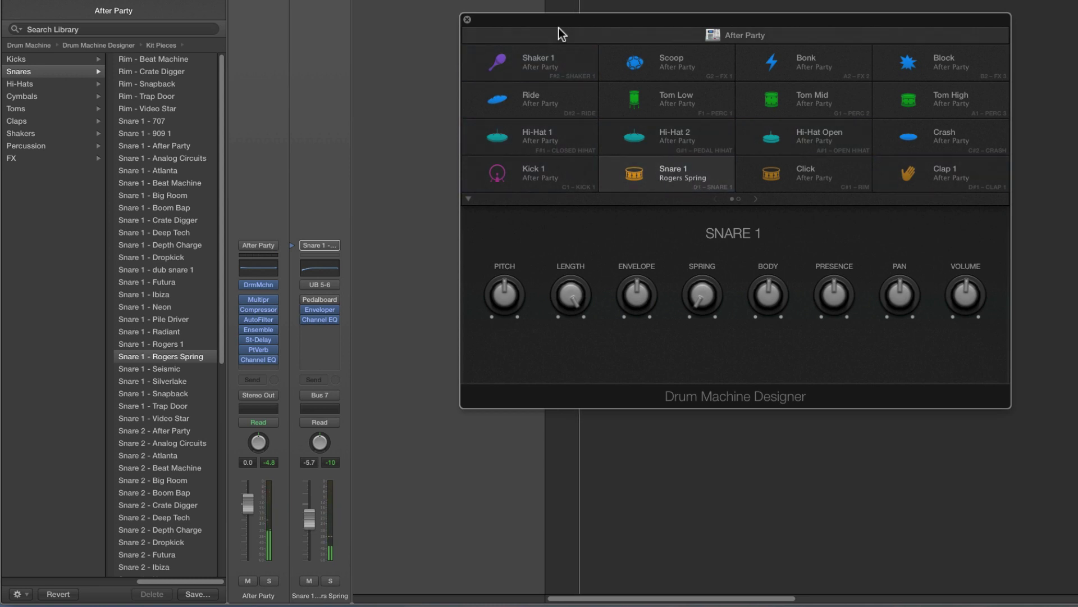
pyautogui.moveTo(560, 33); pyautogui.dragTo(588, 0)
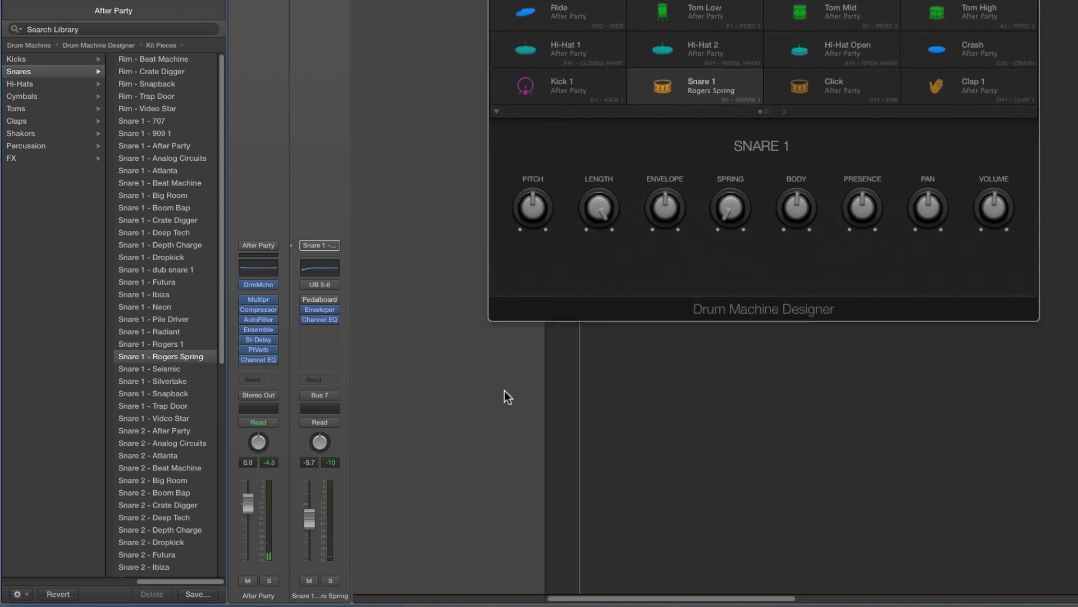
pyautogui.press('x')
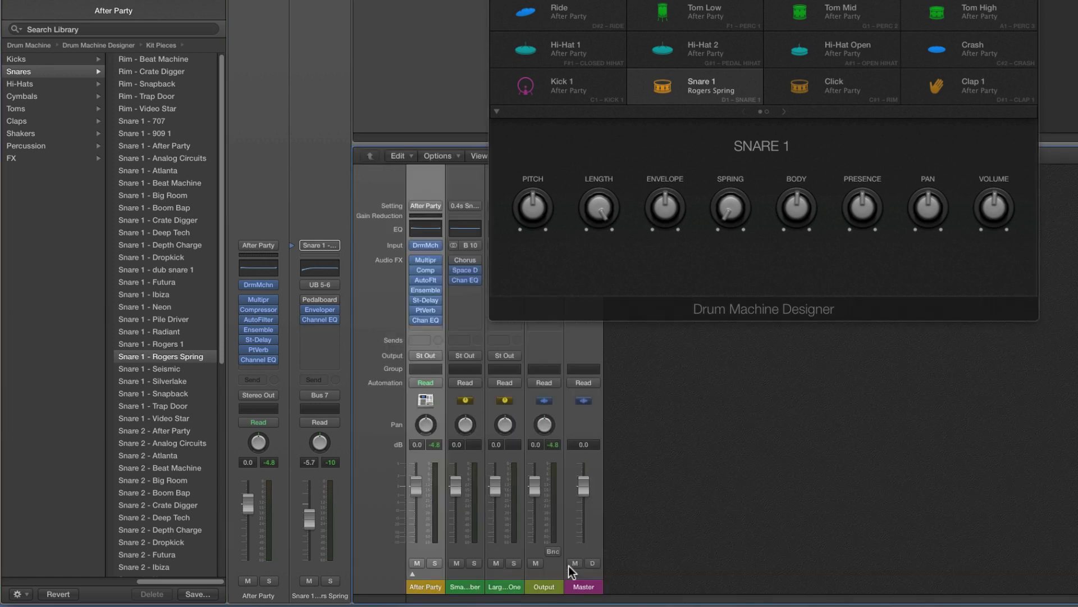
# Expand the After Party stack in the mixer and audition Snare 1 to check its signal on the snare bus.
pyautogui.click(413, 573)
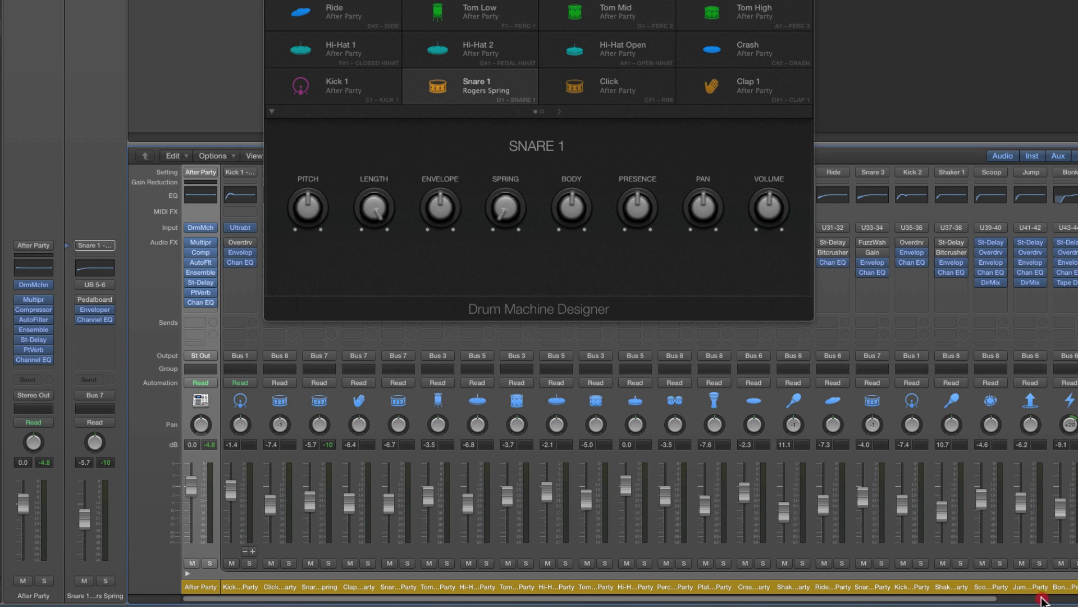
pyautogui.click(1042, 600)
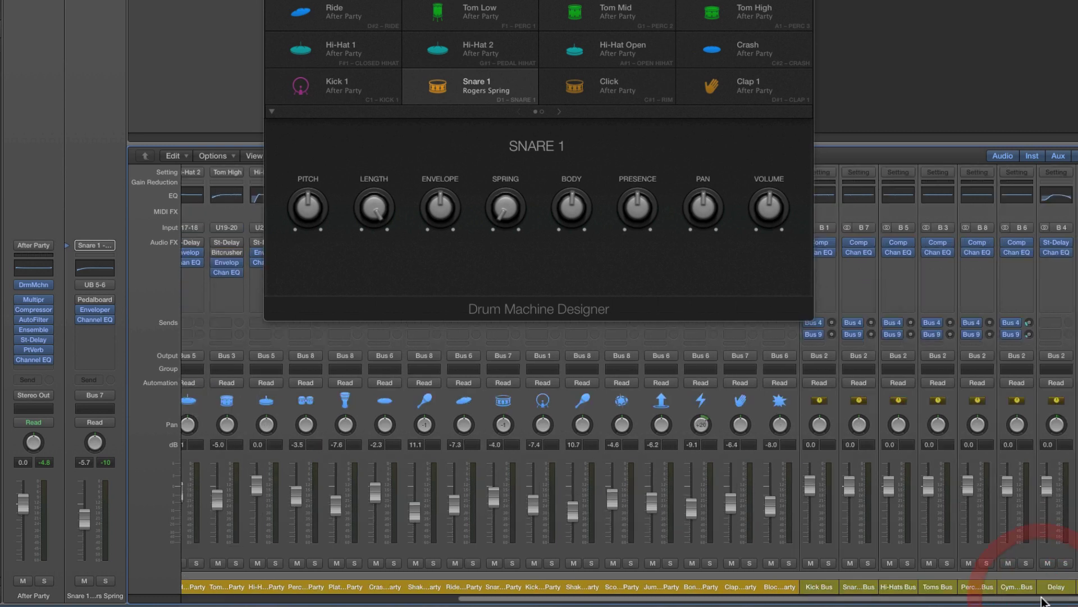
pyautogui.click(857, 590)
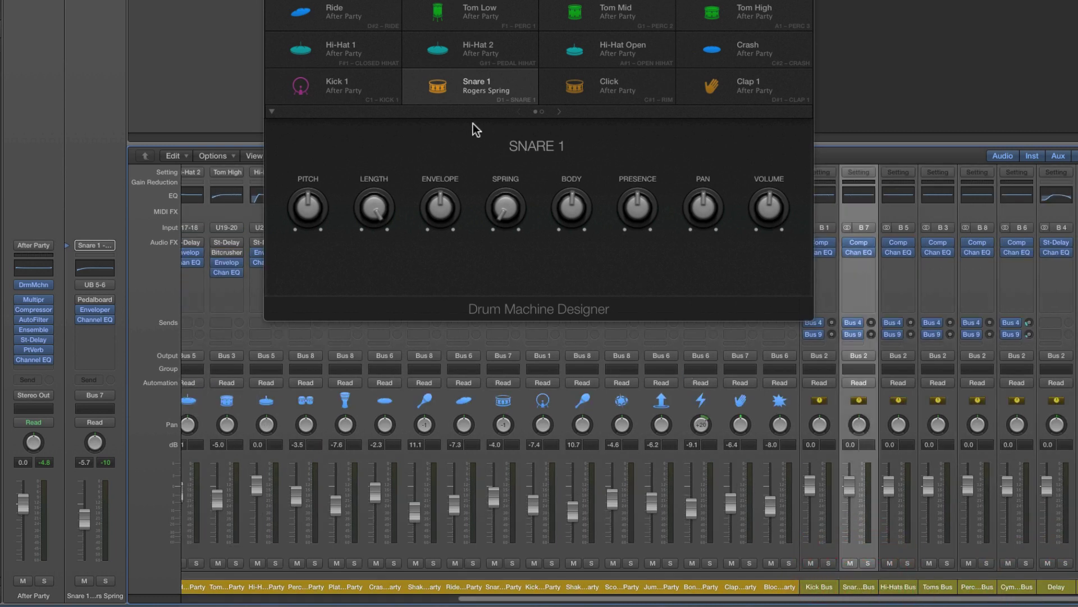
pyautogui.click(440, 91)
pyautogui.click(440, 92)
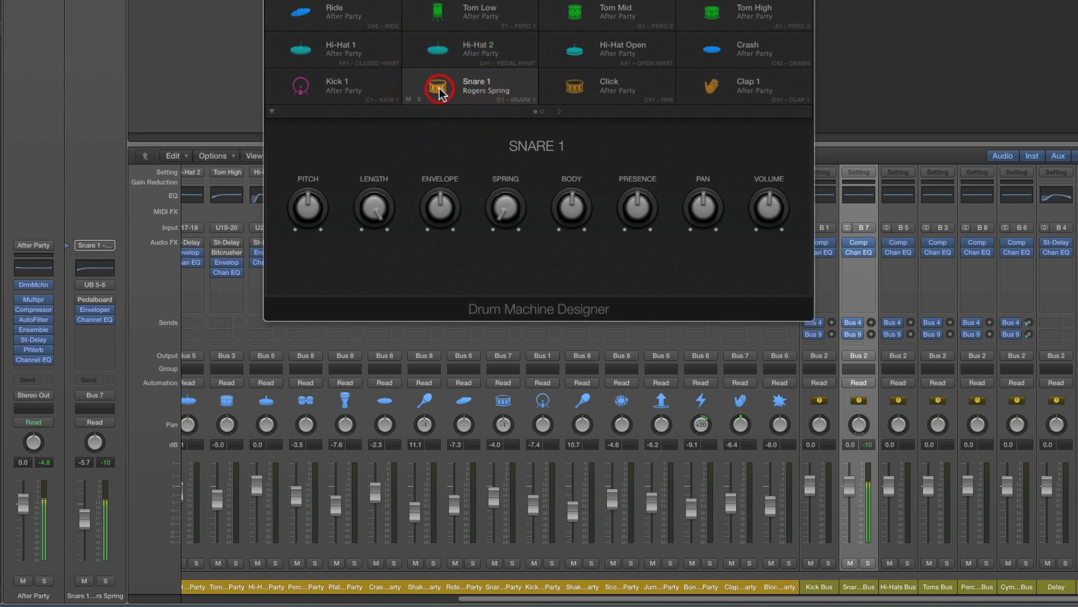
pyautogui.click(441, 93)
# Collapse the After Party stack, hide the mixer and reposition the Drum Machine Designer window.
pyautogui.click(189, 599)
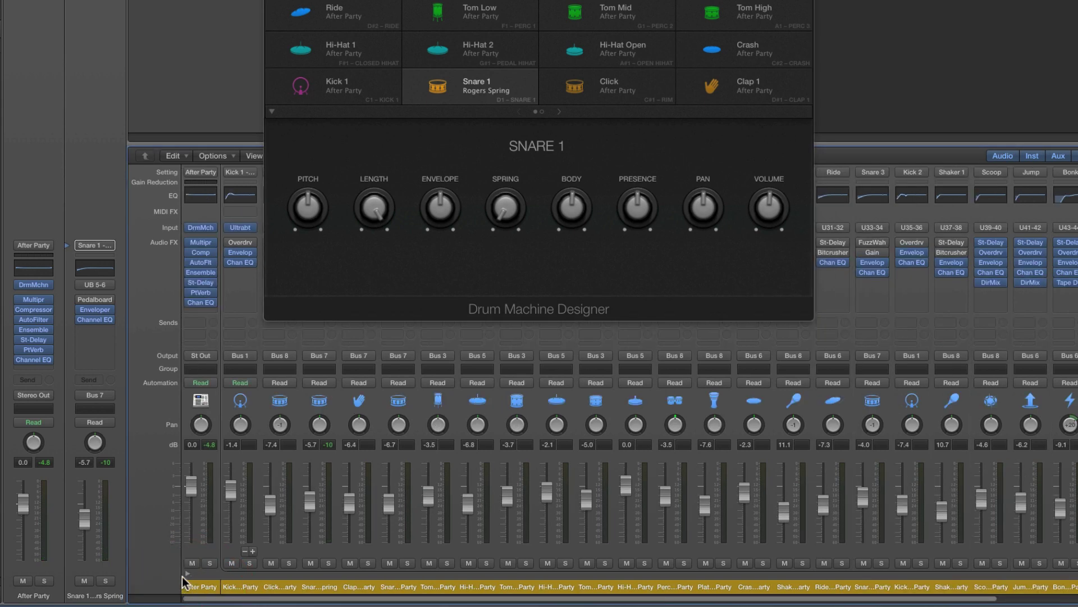
pyautogui.click(188, 579)
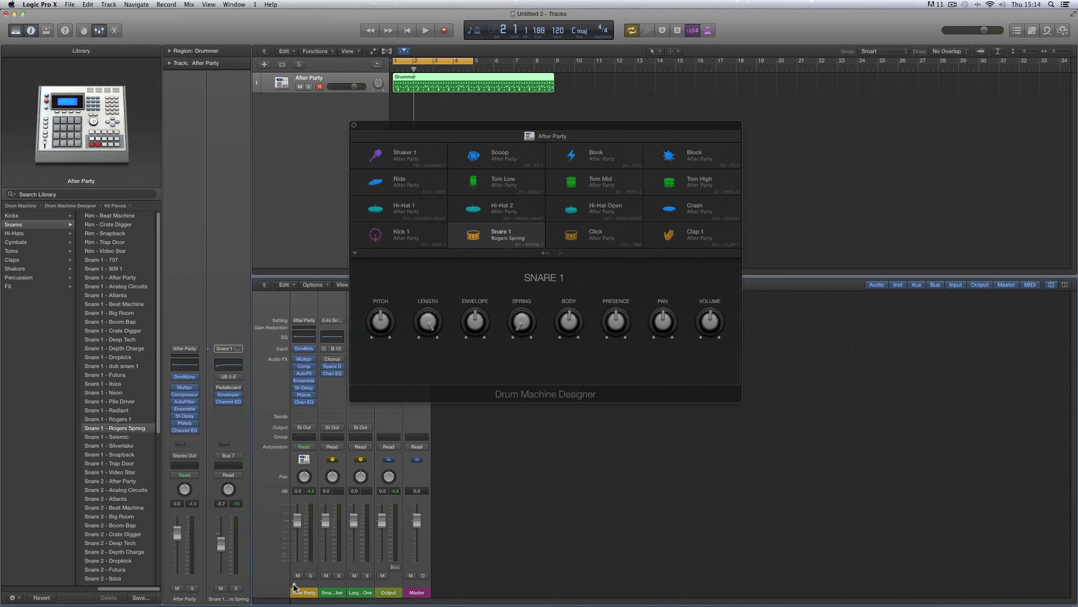
pyautogui.click(100, 30)
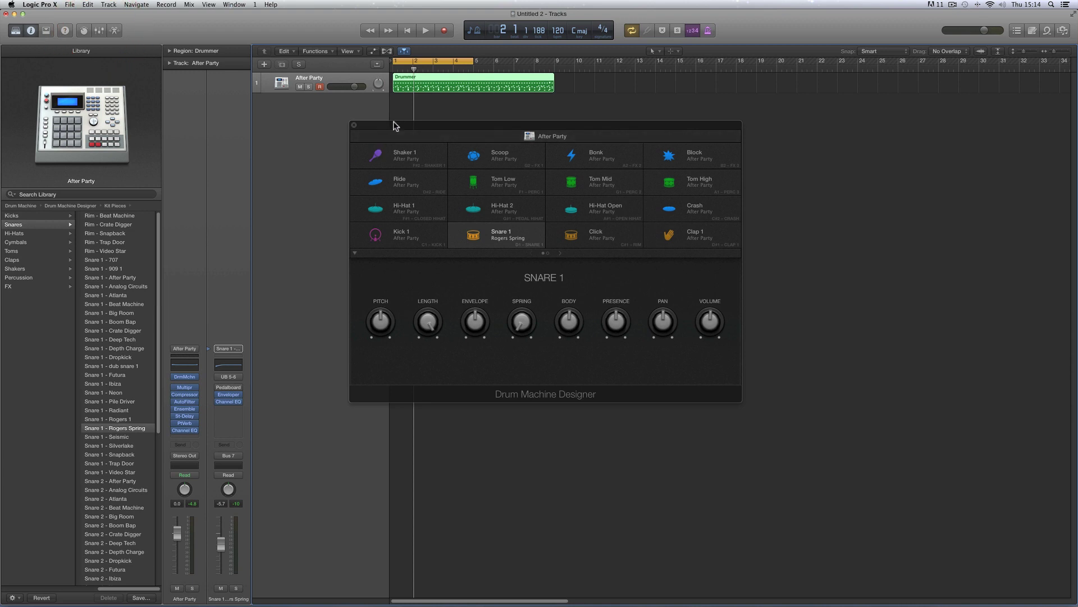
pyautogui.moveTo(393, 126); pyautogui.dragTo(399, 156)
# During playback, shorten Snare 1's length slightly, raise its envelope and spring, try different body levels, and set presence to +1.5 dB.
pyautogui.press('space')
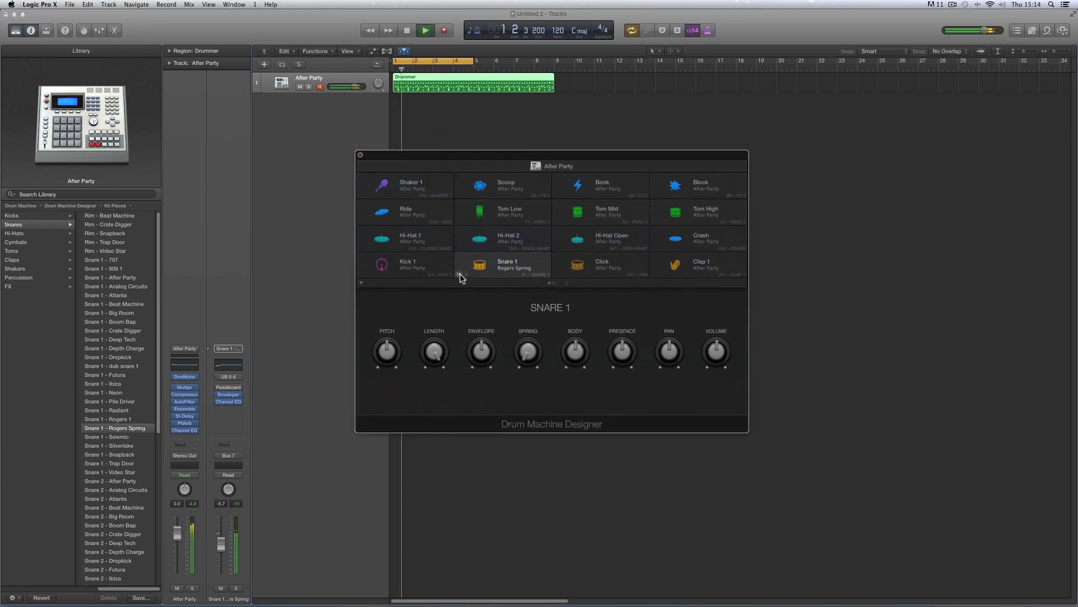
pyautogui.moveTo(428, 357); pyautogui.dragTo(435, 297)
pyautogui.moveTo(482, 352); pyautogui.dragTo(500, 406)
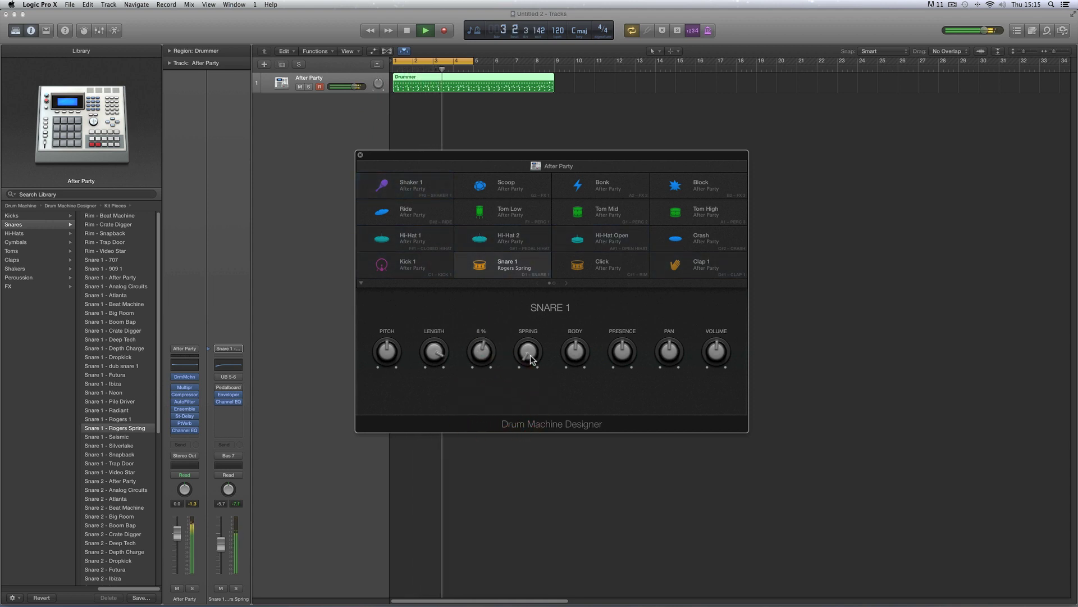
pyautogui.moveTo(528, 352); pyautogui.dragTo(577, 287)
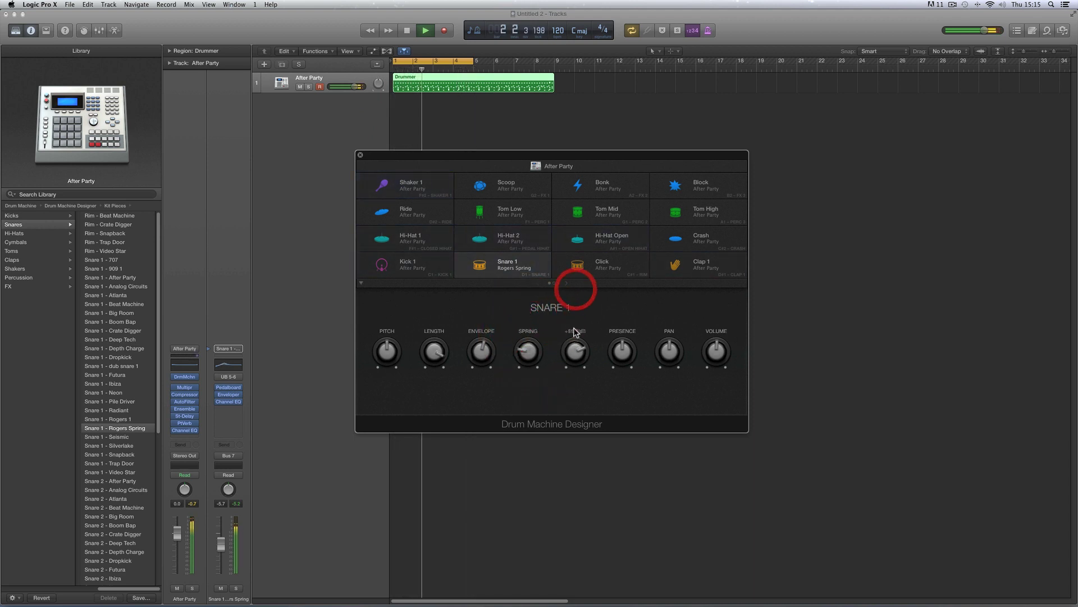
pyautogui.moveTo(578, 337); pyautogui.dragTo(587, 385)
pyautogui.moveTo(622, 351)
pyautogui.mouseDown()
pyautogui.moveTo(626, 312)
pyautogui.moveTo(629, 384)
pyautogui.moveTo(626, 352)
pyautogui.mouseUp()
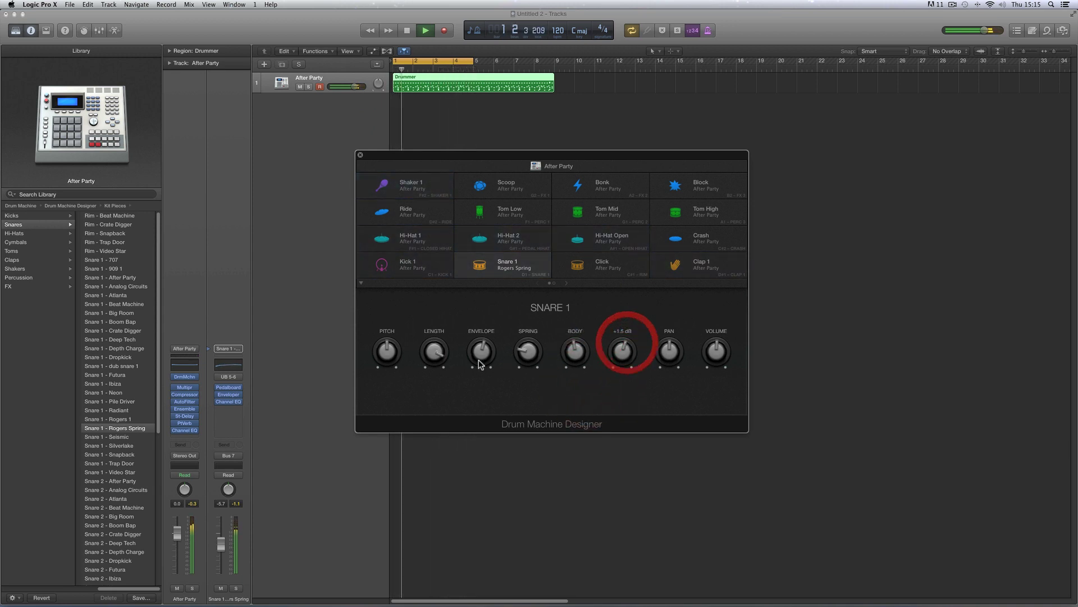
# Shorten Snare 1's length further, boost its body, set the envelope to 18 % and lower its volume to about -7.4 dB on the channel.
pyautogui.moveTo(390, 353); pyautogui.dragTo(459, 416)
pyautogui.click(569, 356)
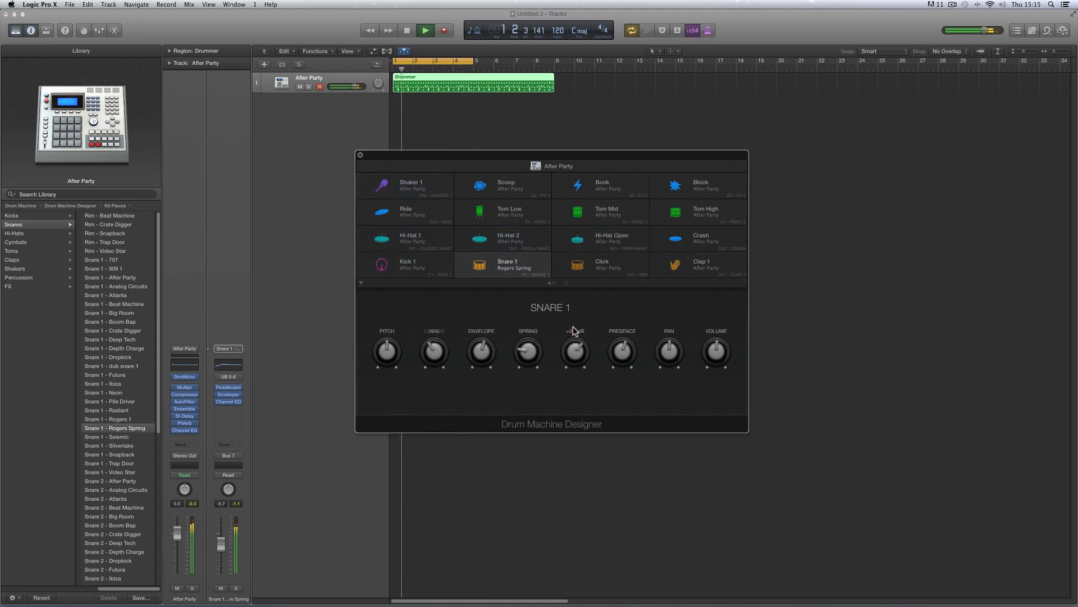
pyautogui.click(482, 353)
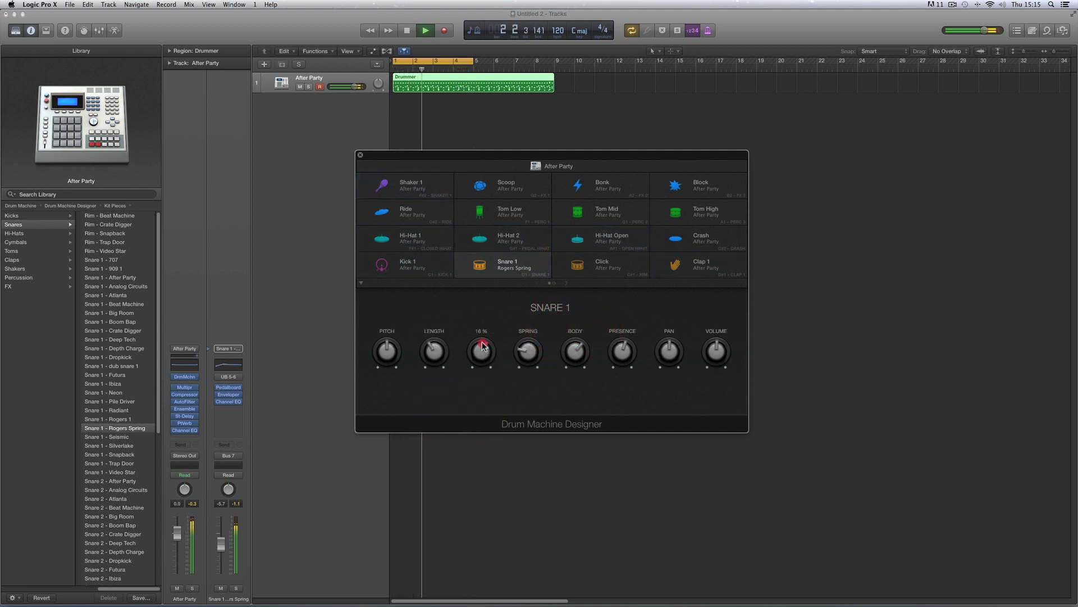
pyautogui.moveTo(713, 352); pyautogui.dragTo(712, 360)
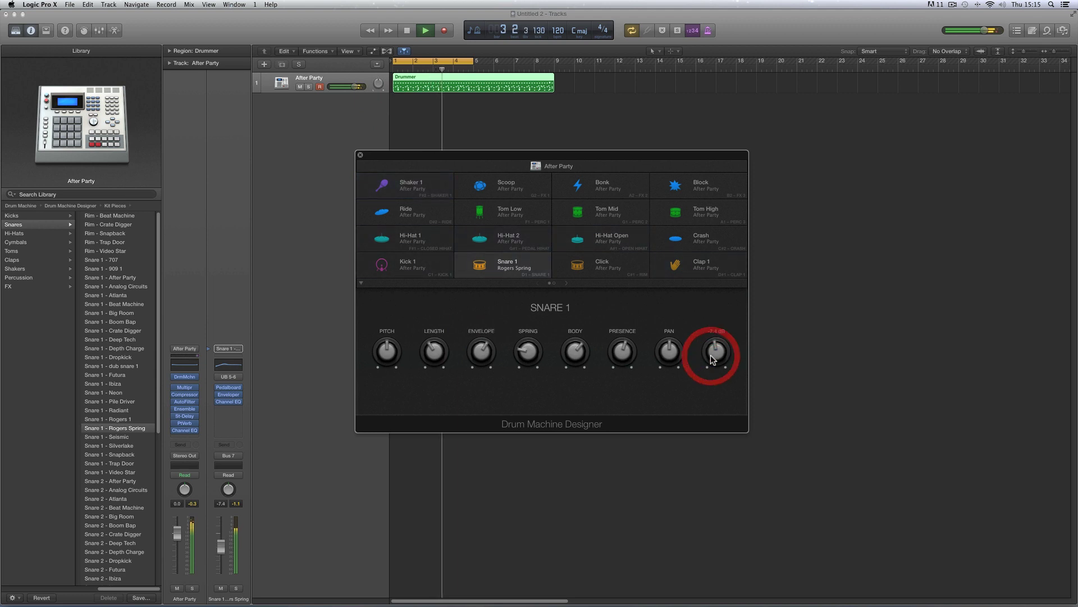